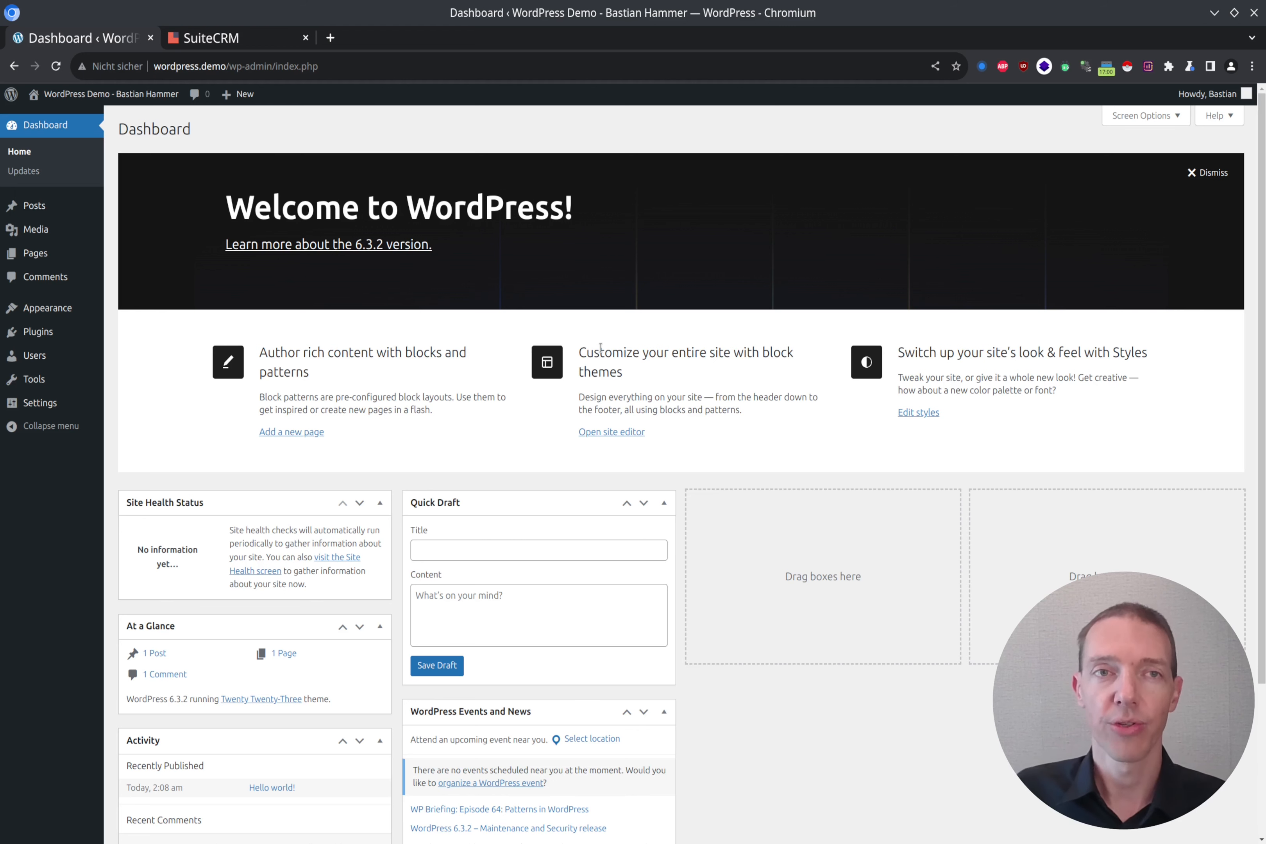
Step: Publish a new WordPress page titled 'Landingpage 1' and return to the Pages list
{"action": "key", "text": "ctrl+Tab"}
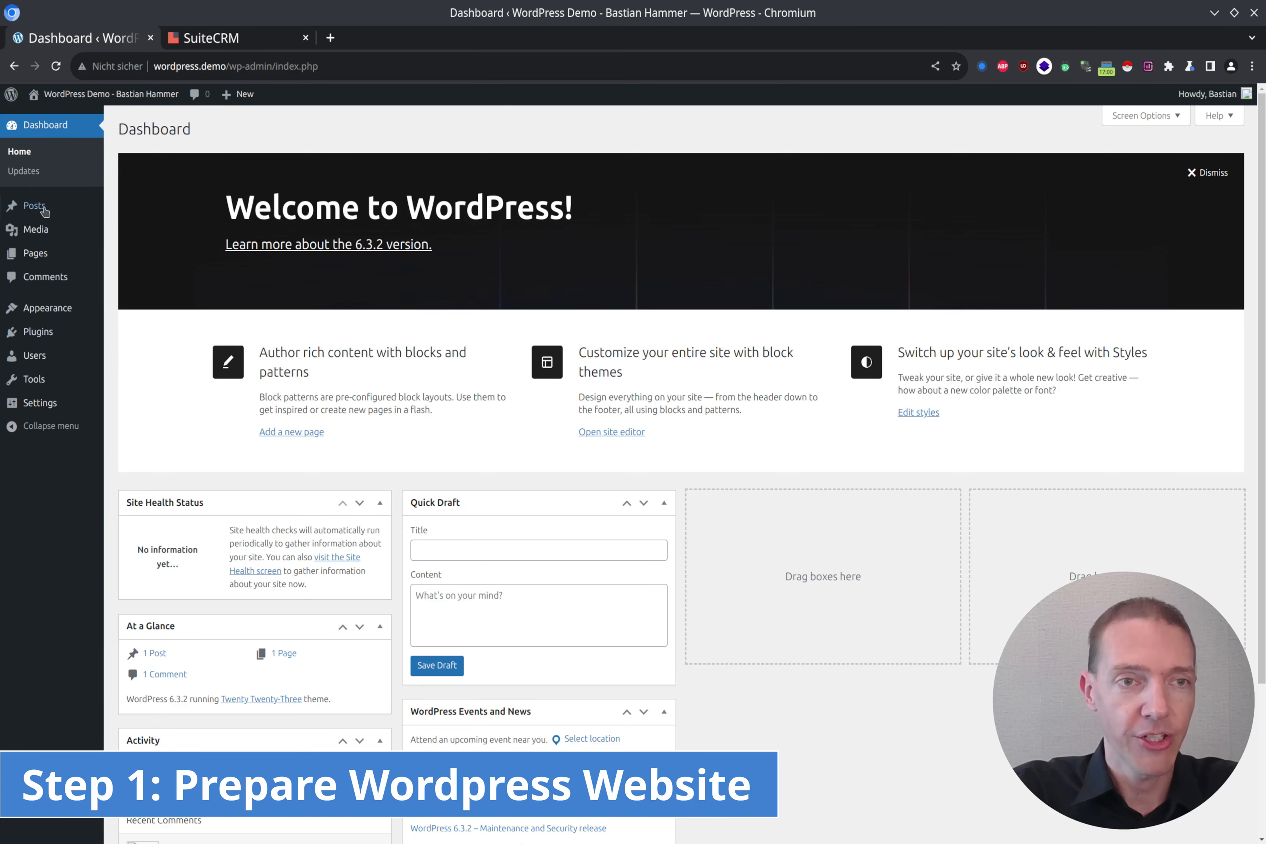
{"action": "left_click", "coordinate": [41, 255]}
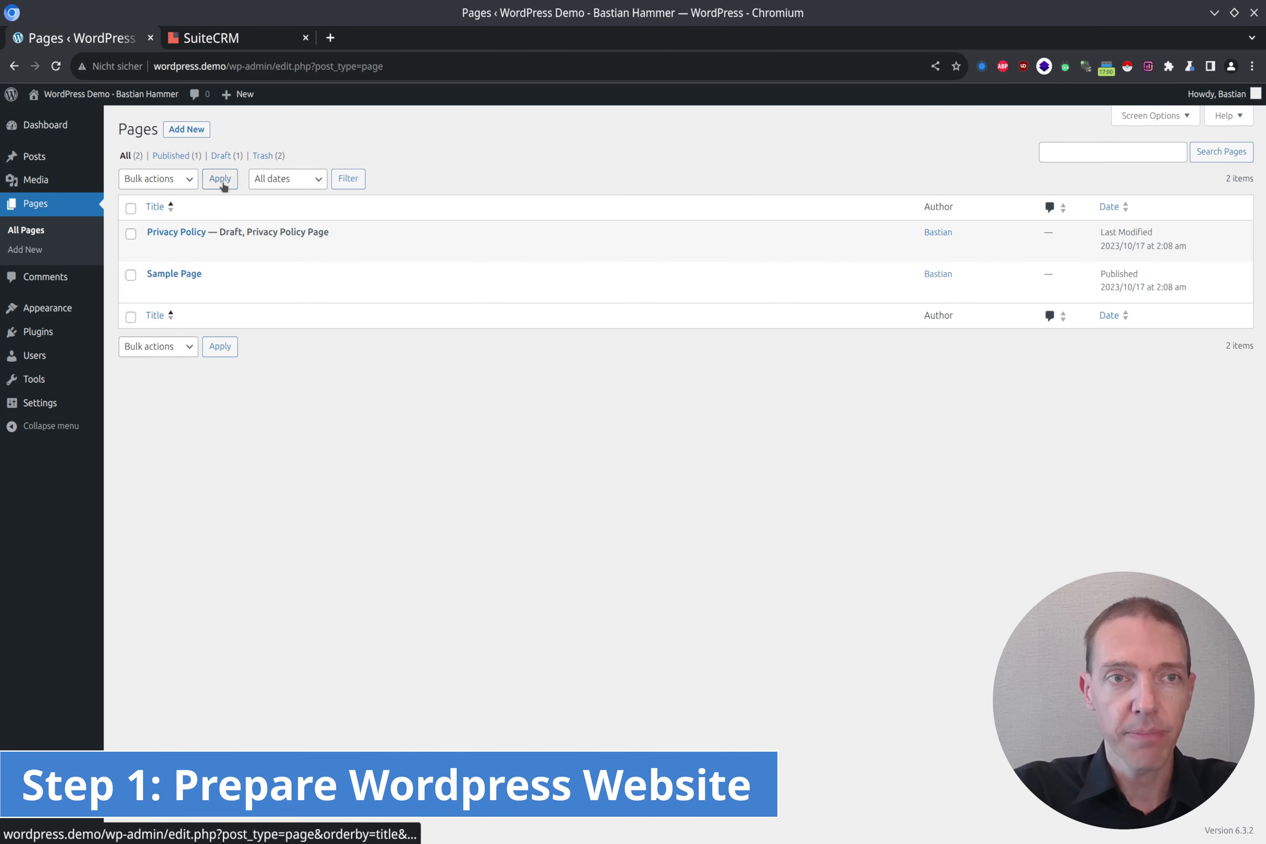
{"action": "left_click", "coordinate": [200, 133]}
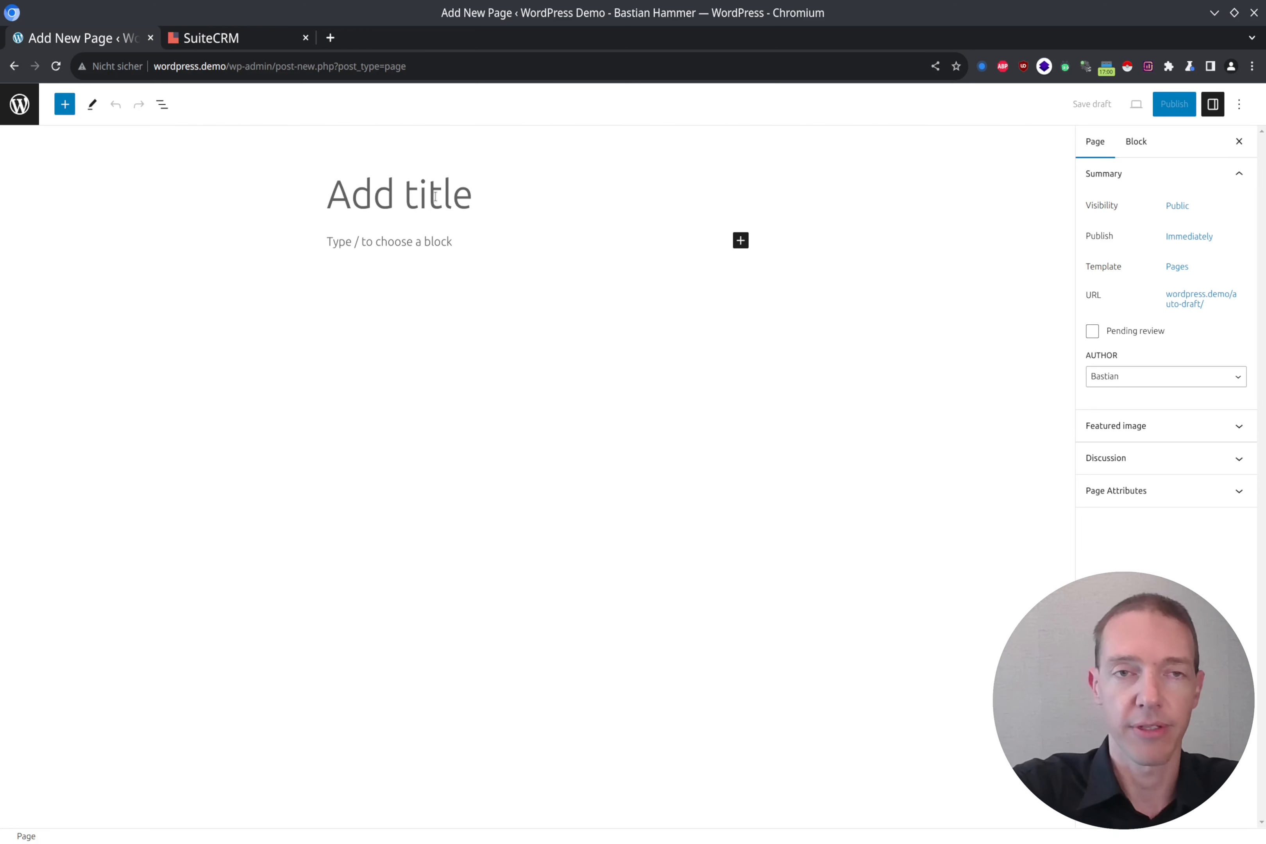
{"action": "type", "text": "Landing"}
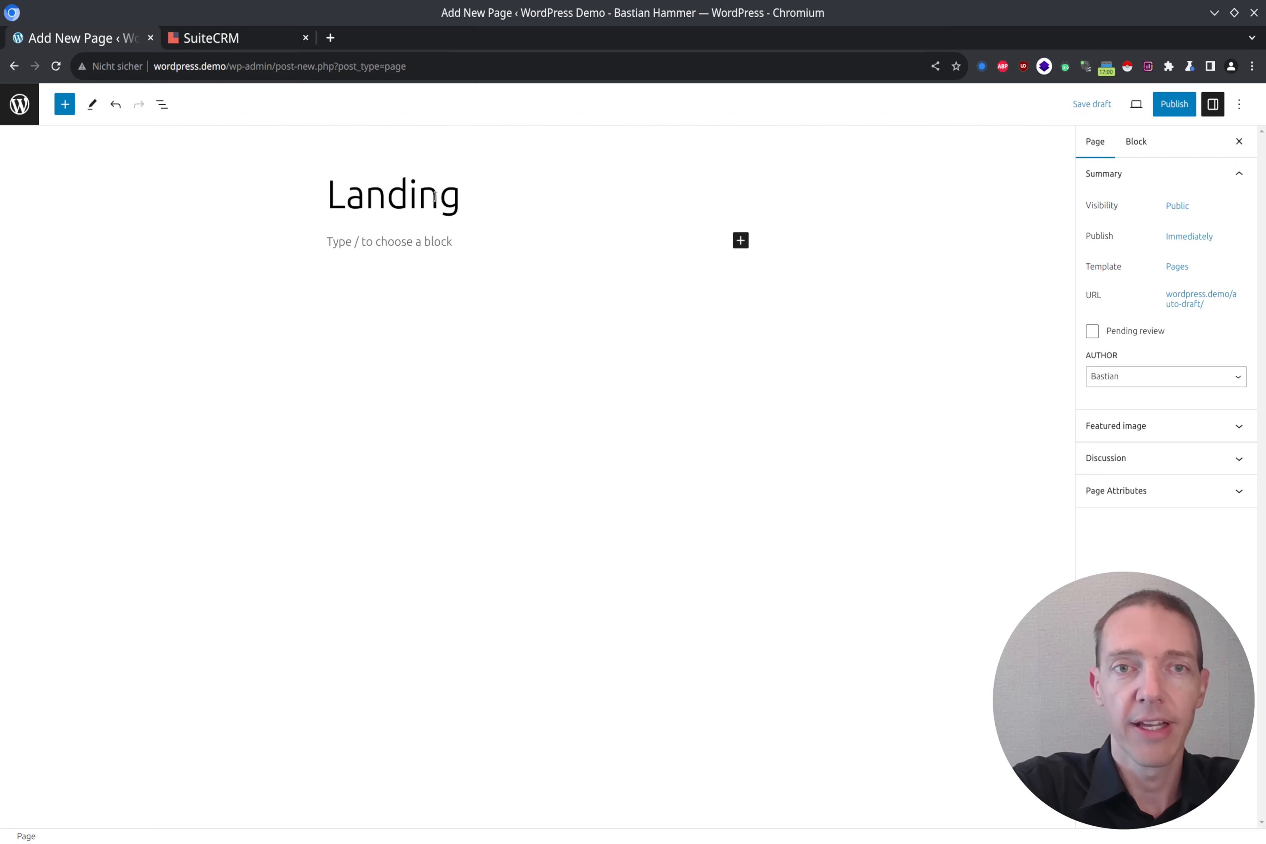
{"action": "type", "text": "page 1"}
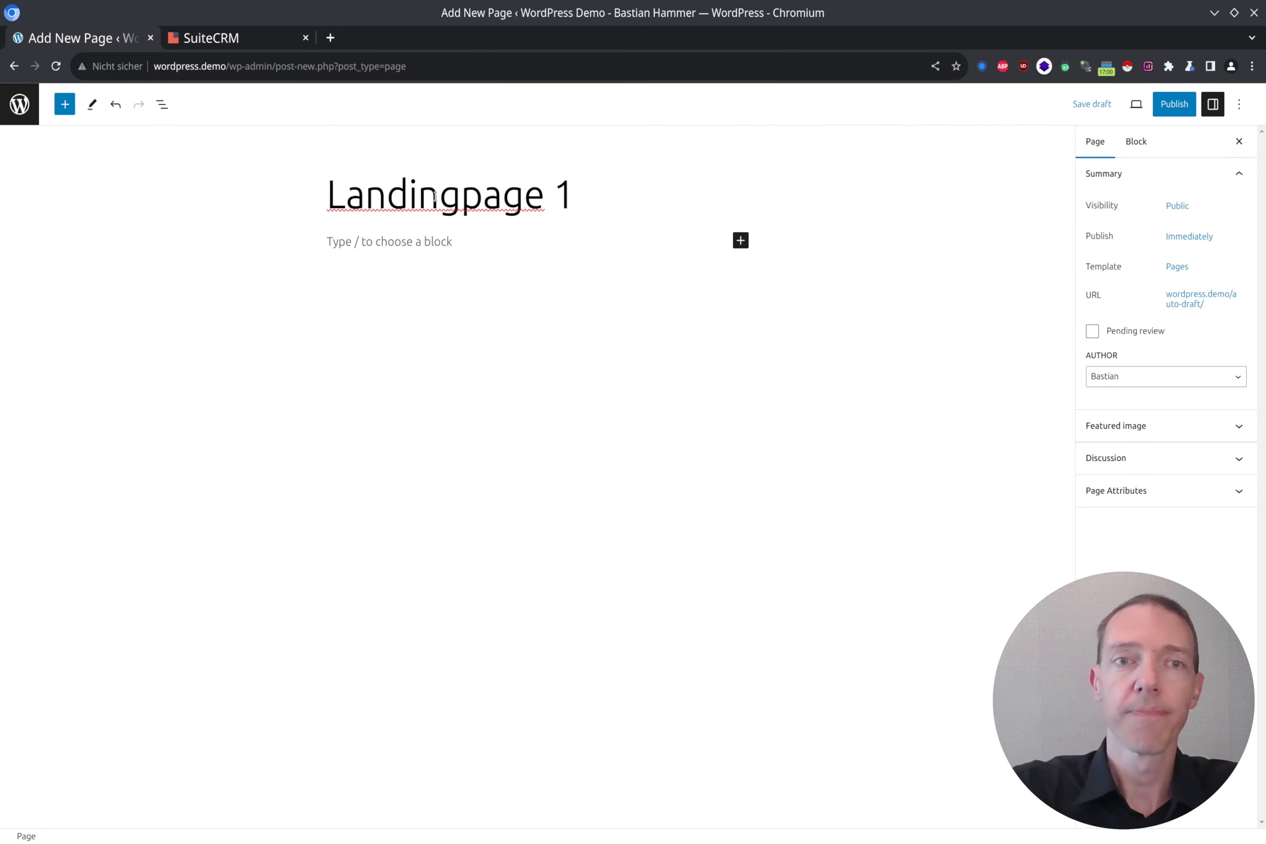
{"action": "left_click", "coordinate": [1172, 103]}
{"action": "left_click", "coordinate": [1138, 104]}
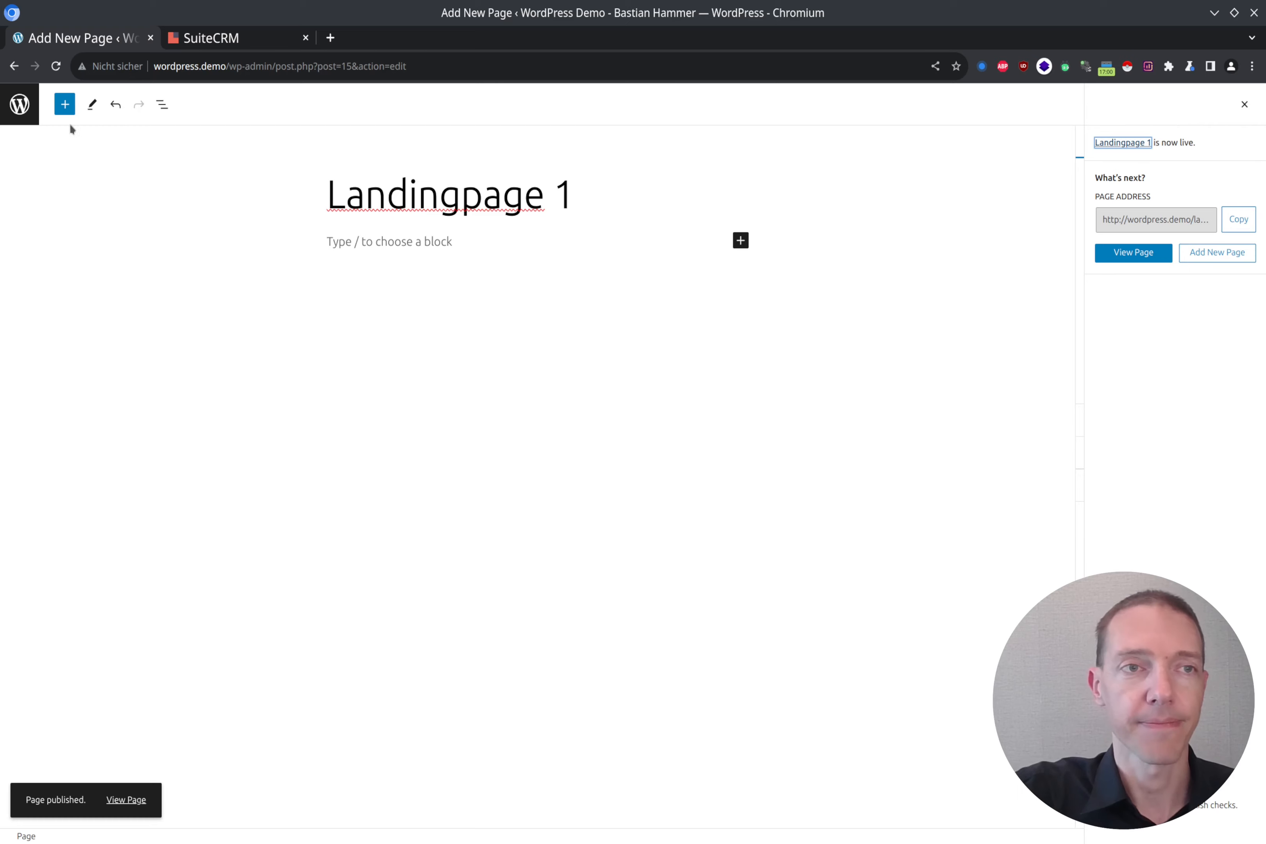
{"action": "left_click", "coordinate": [21, 105]}
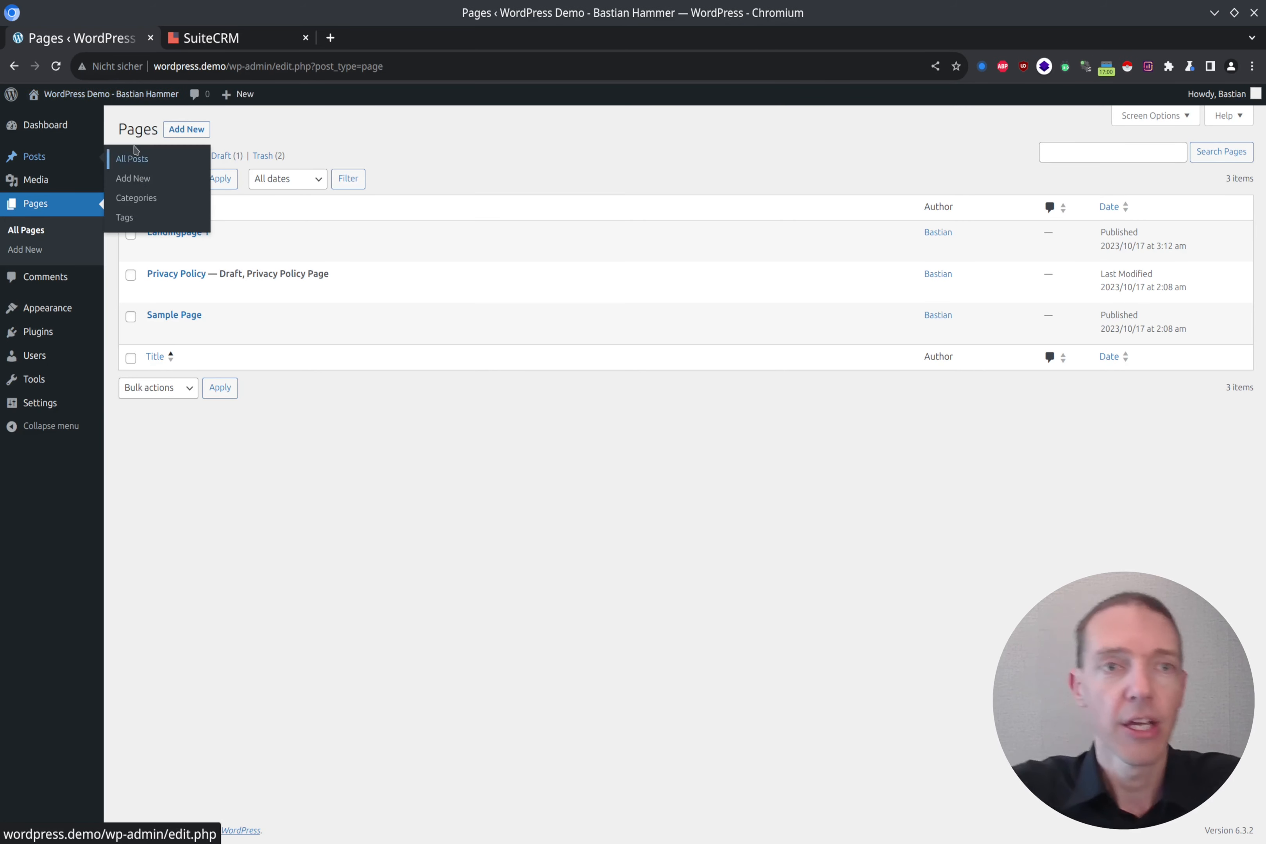
Step: Publish a 'Thank you' page with the text 'We'll get back to you as soon as possible'
{"action": "left_click", "coordinate": [185, 130]}
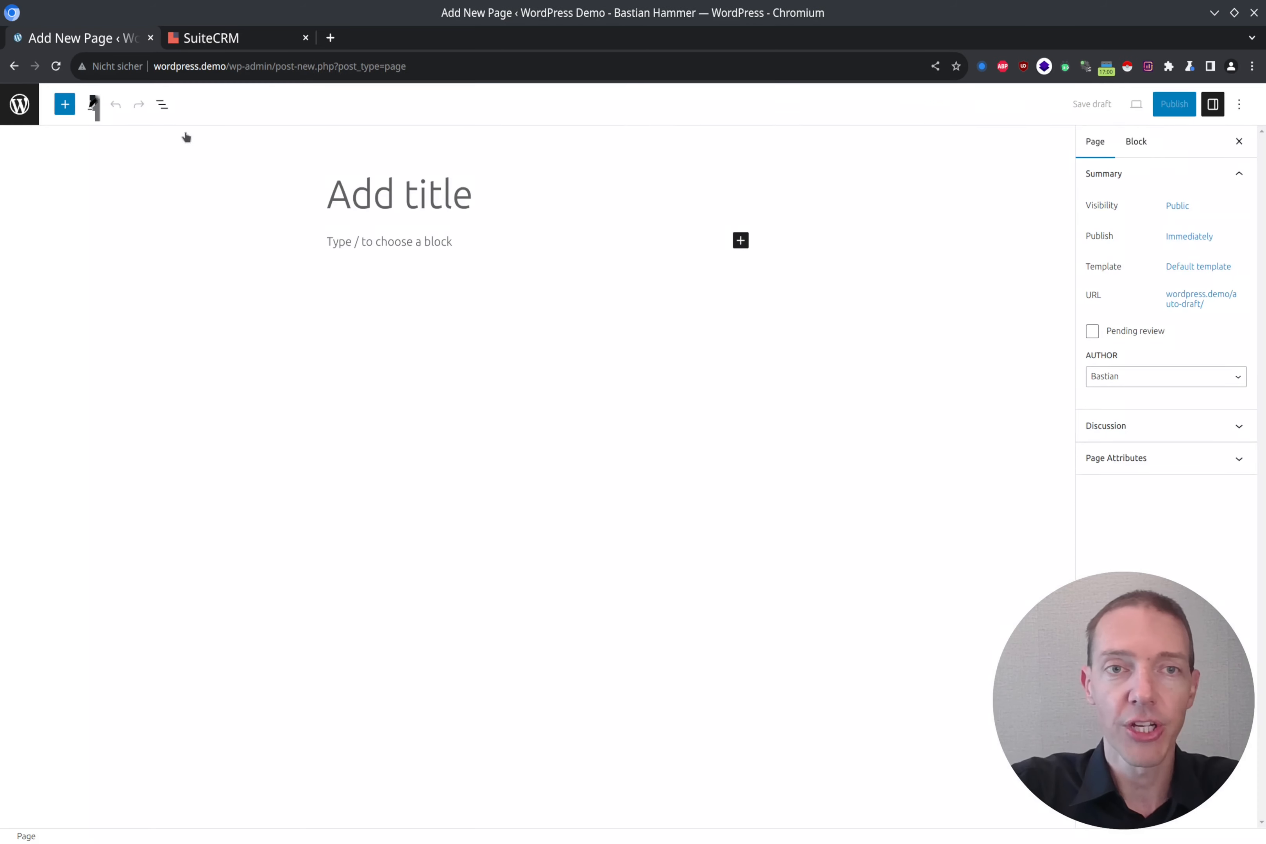
{"action": "type", "text": "Thank you"}
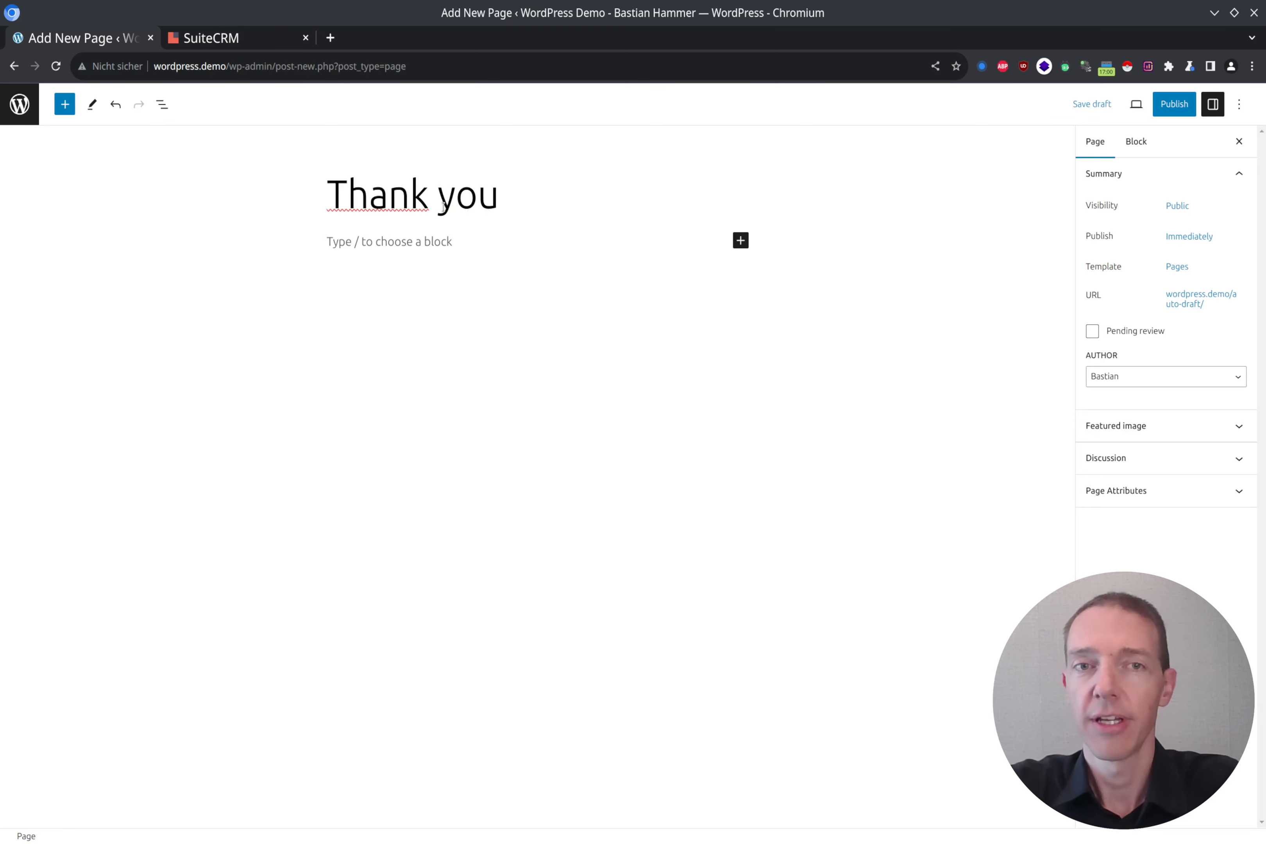
{"action": "left_click", "coordinate": [409, 240]}
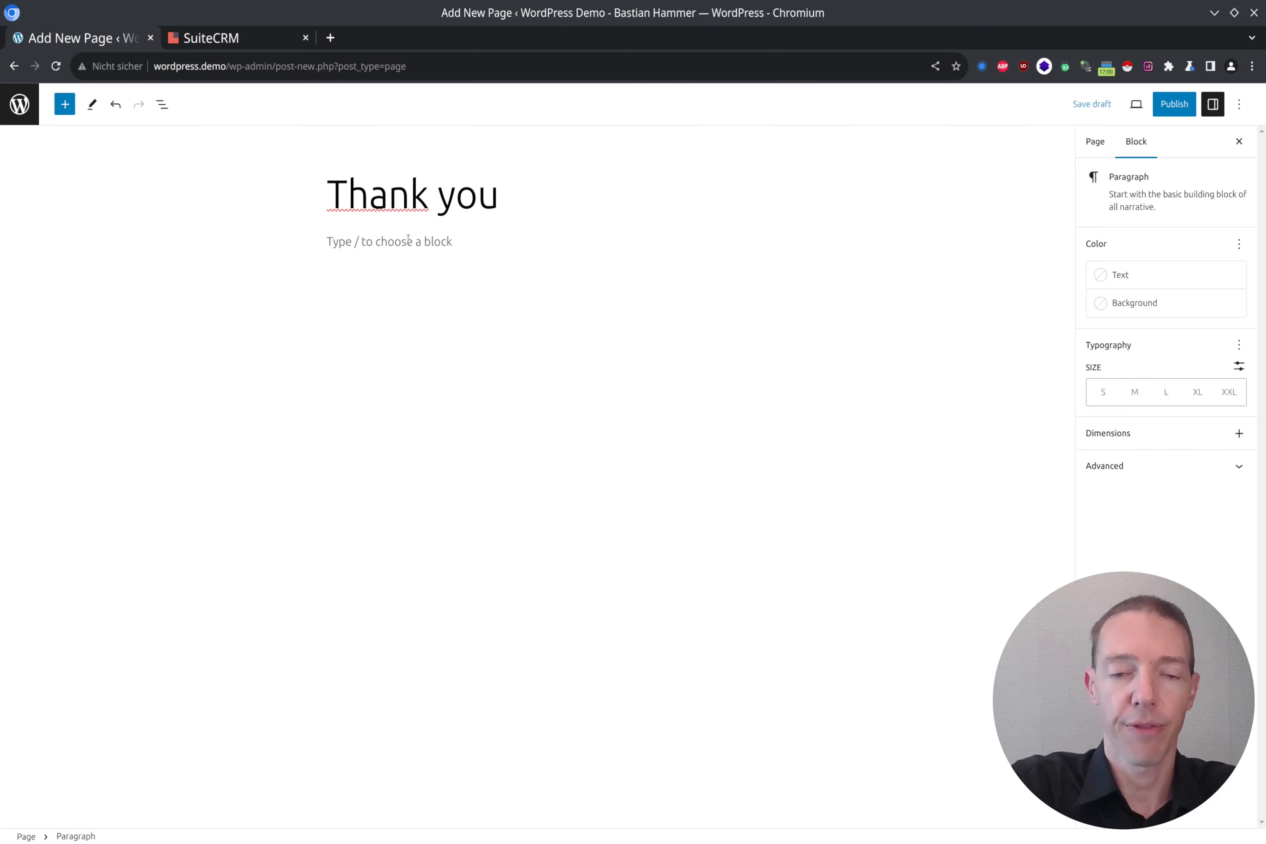
{"action": "type", "text": "We'll get ba"}
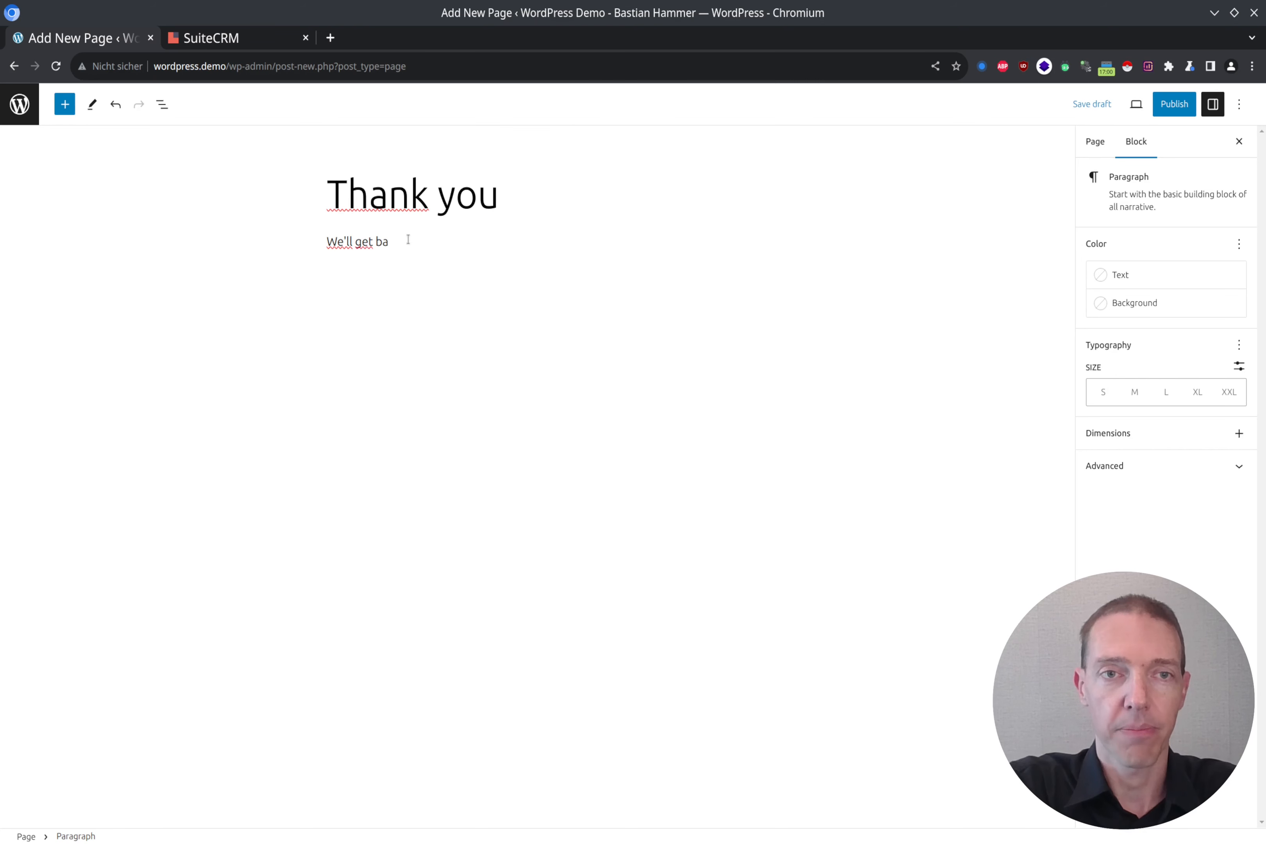
{"action": "type", "text": "ck to you as soon a"}
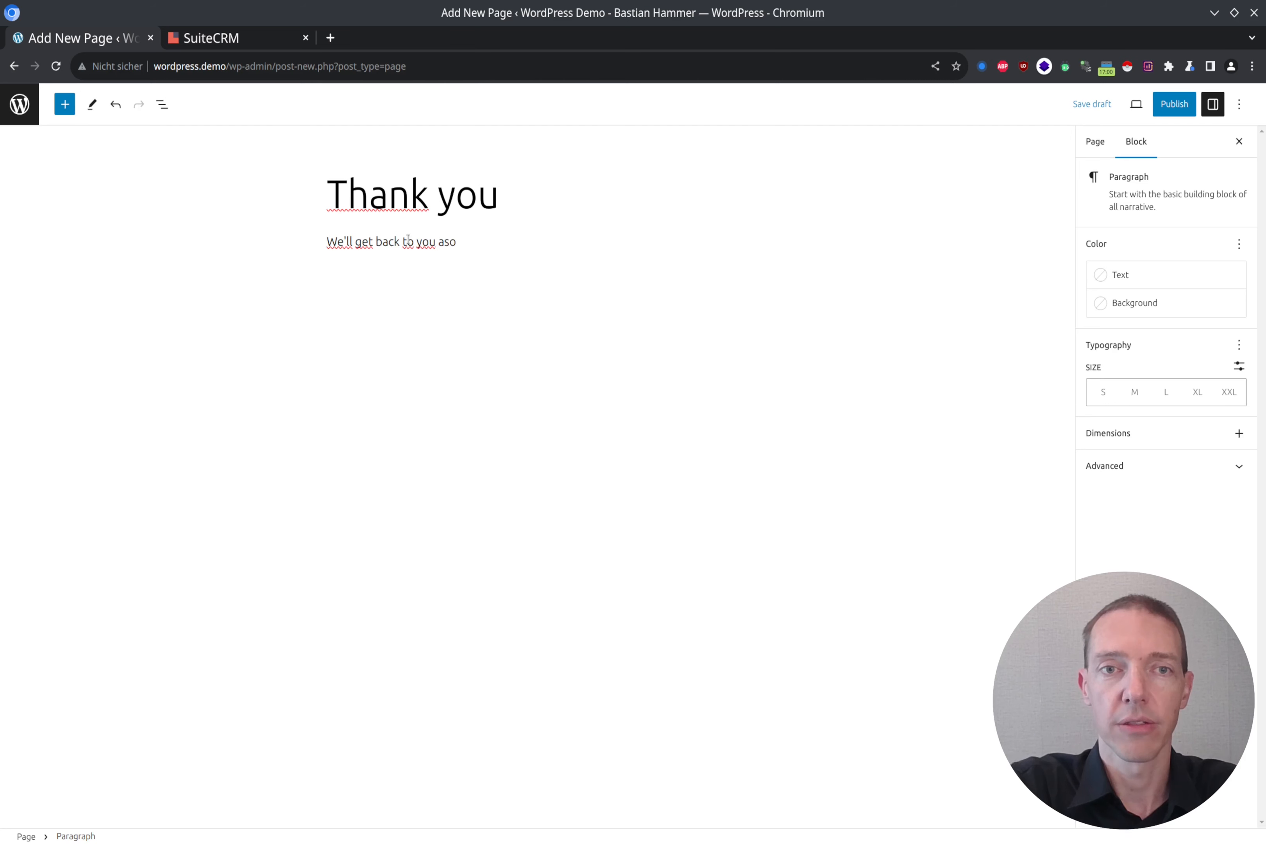
{"action": "type", "text": "s possible"}
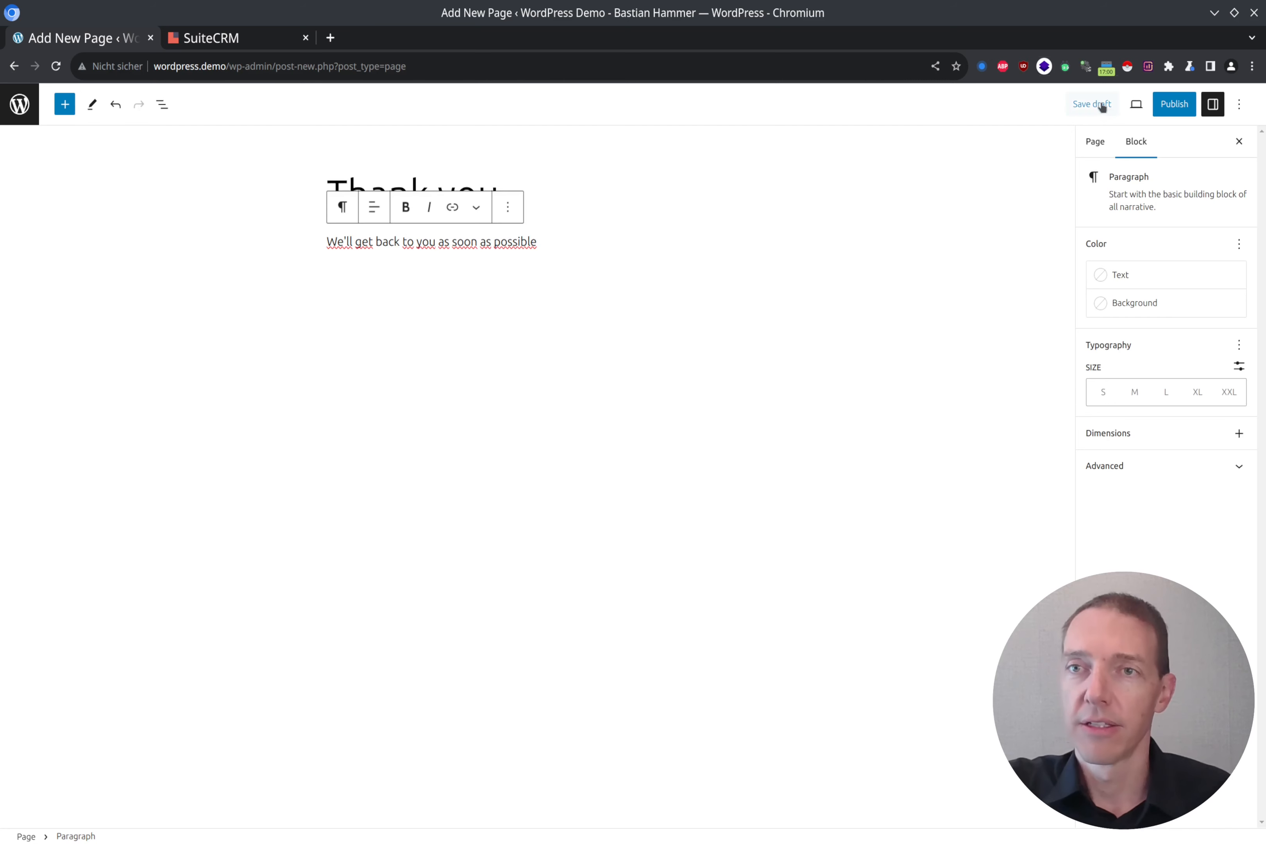
{"action": "left_click", "coordinate": [1173, 105]}
{"action": "left_click", "coordinate": [1139, 103]}
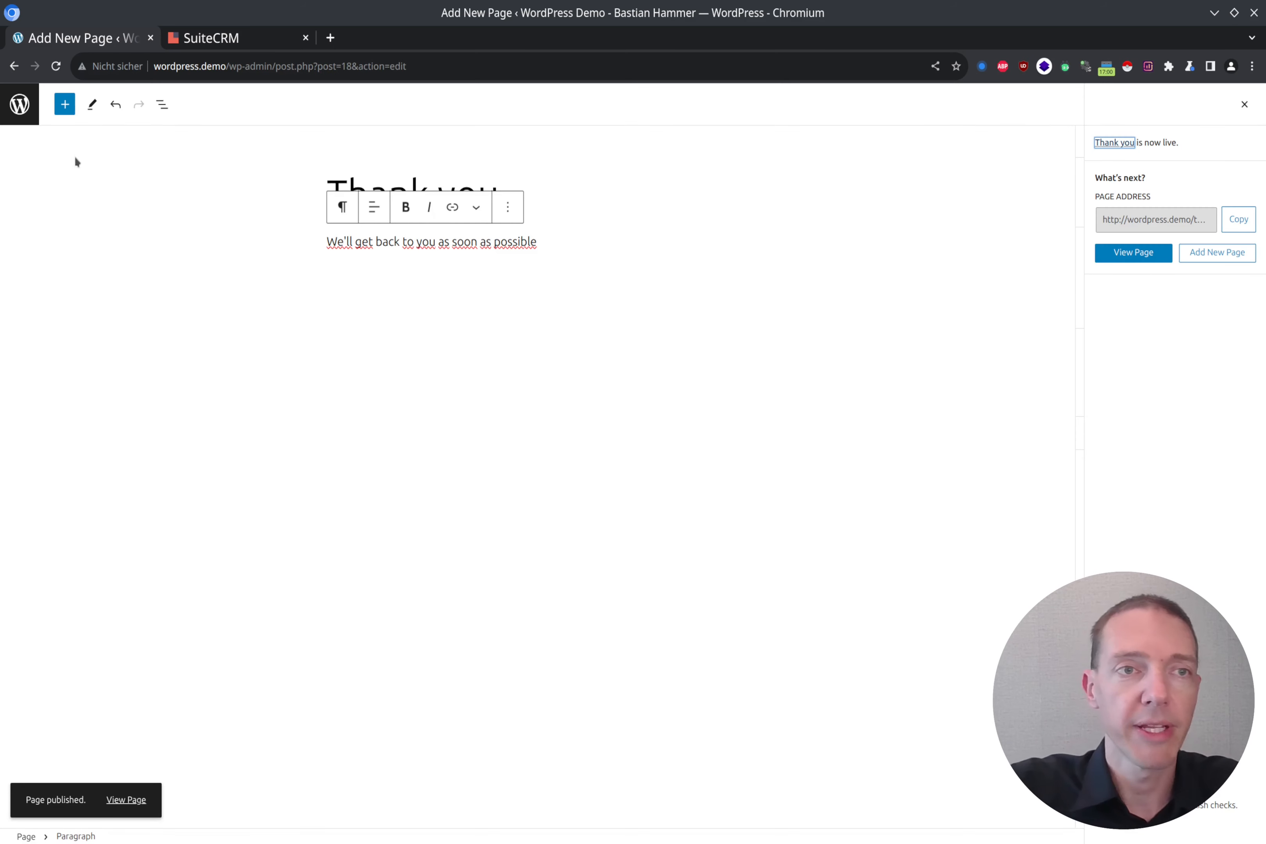
{"action": "left_click", "coordinate": [20, 104]}
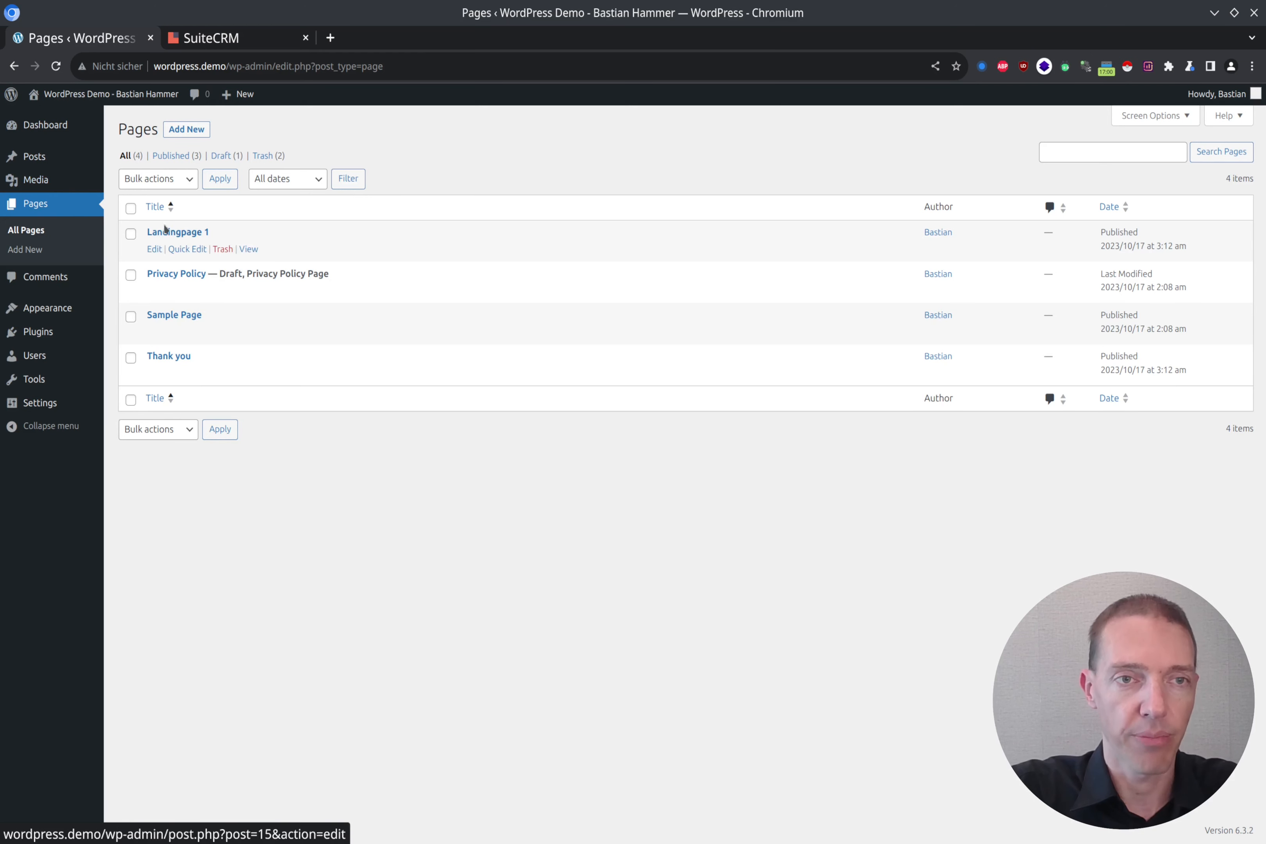
Step: Copy Landingpage 1's link and load it in the Firefox private window
{"action": "right_click", "coordinate": [249, 249]}
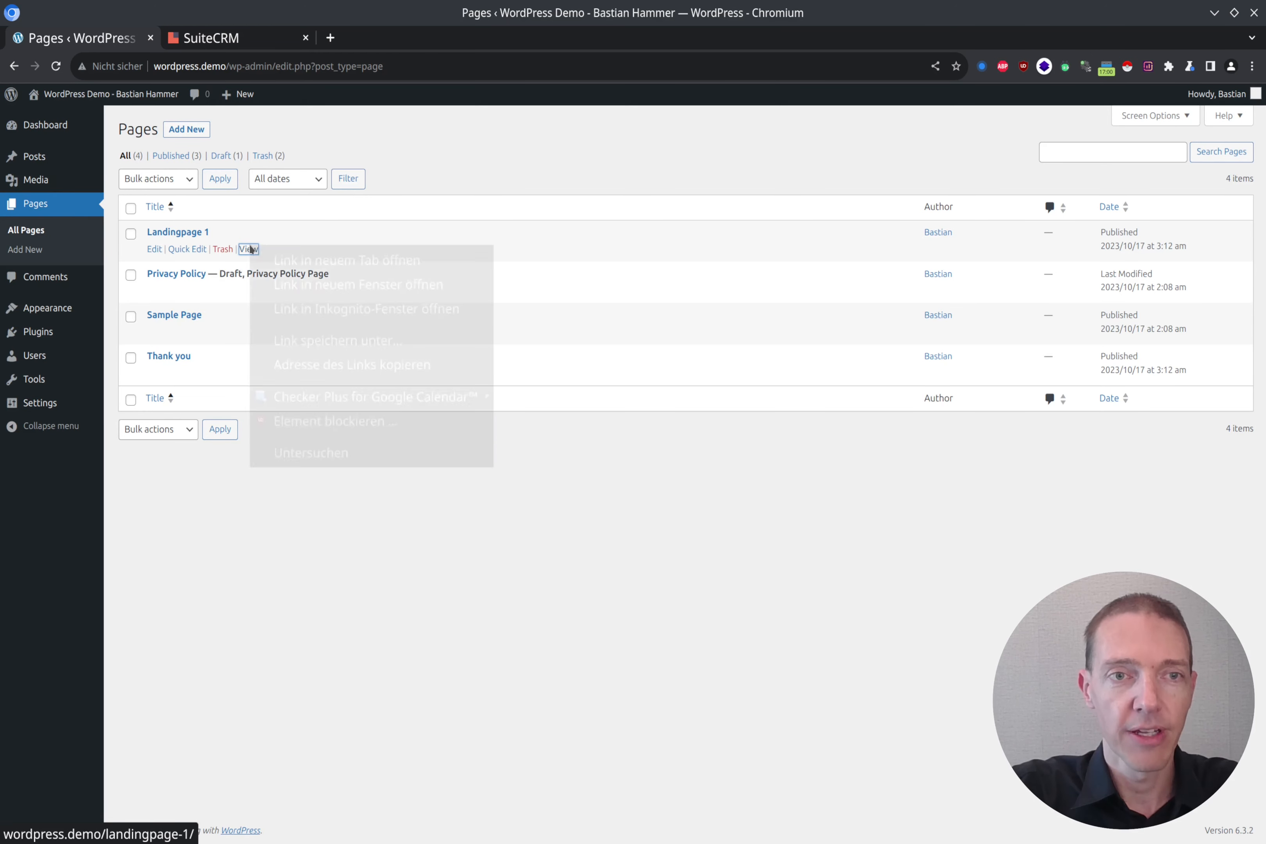
{"action": "left_click", "coordinate": [320, 369]}
{"action": "key", "text": "alt+Tab"}
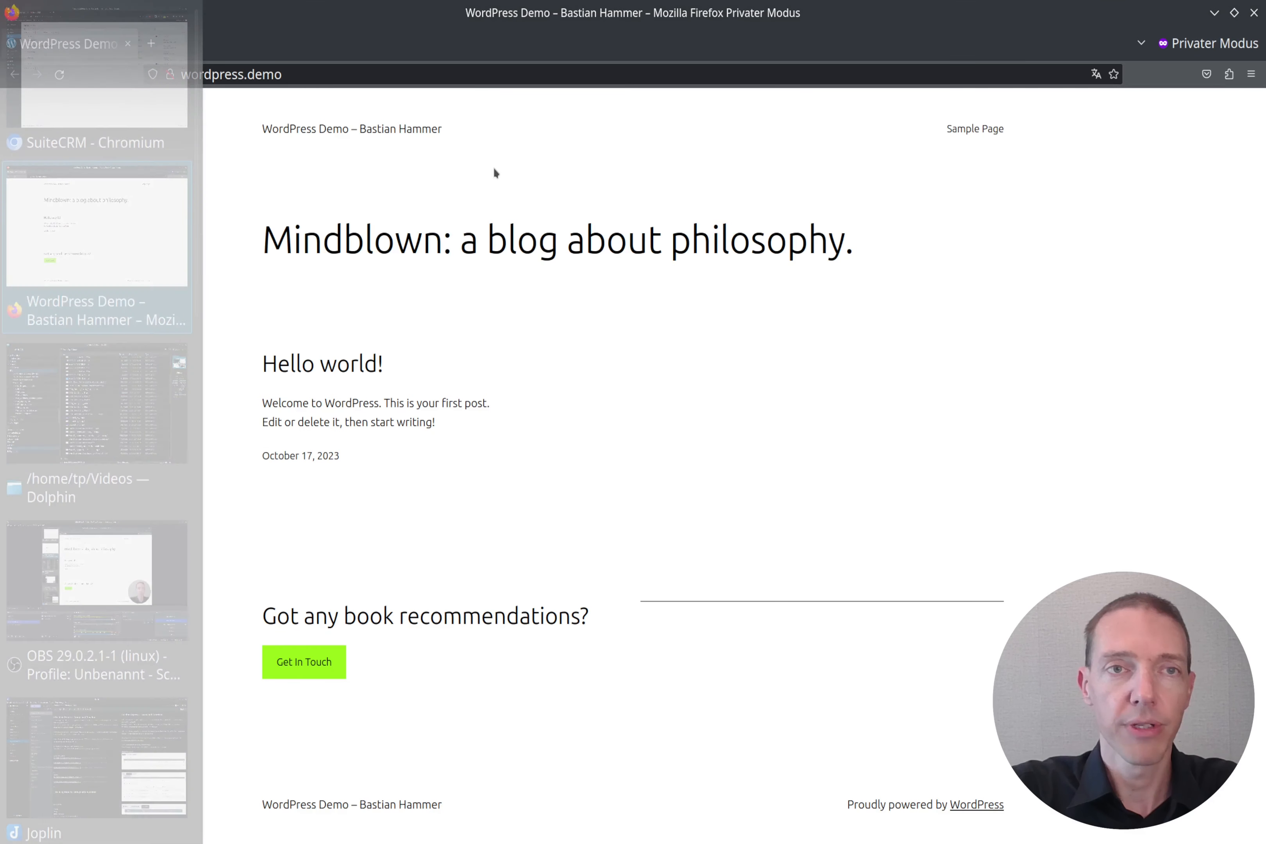
{"action": "key", "text": "ctrl+l"}
{"action": "type", "text": "http://wordpress.demo/landingpage-1/"}
{"action": "key", "text": "Return"}
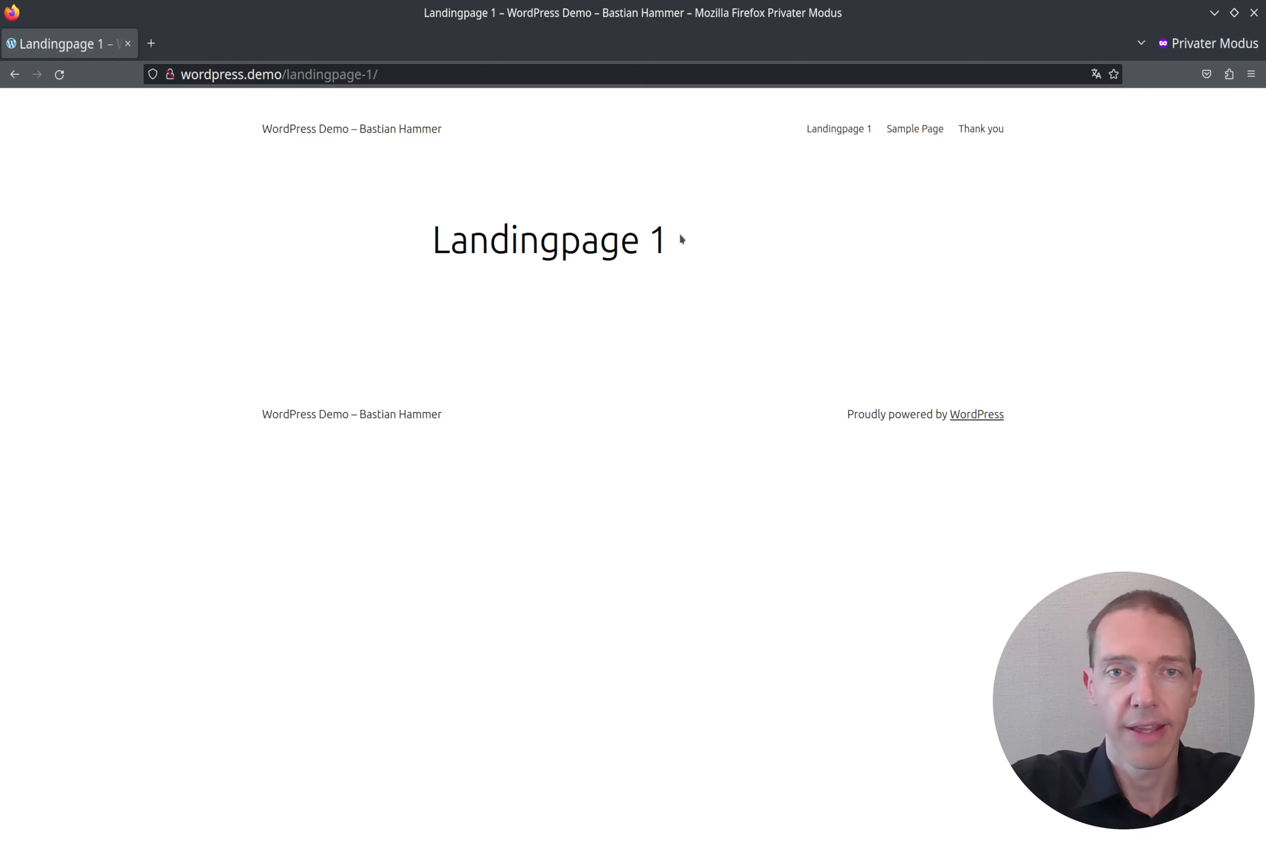
Step: Check the Landingpage 1 heading, then go back to WordPress and the SuiteCRM tab
{"action": "left_click_drag", "start_coordinate": [681, 237], "coordinate": [433, 248]}
{"action": "left_click", "coordinate": [676, 256]}
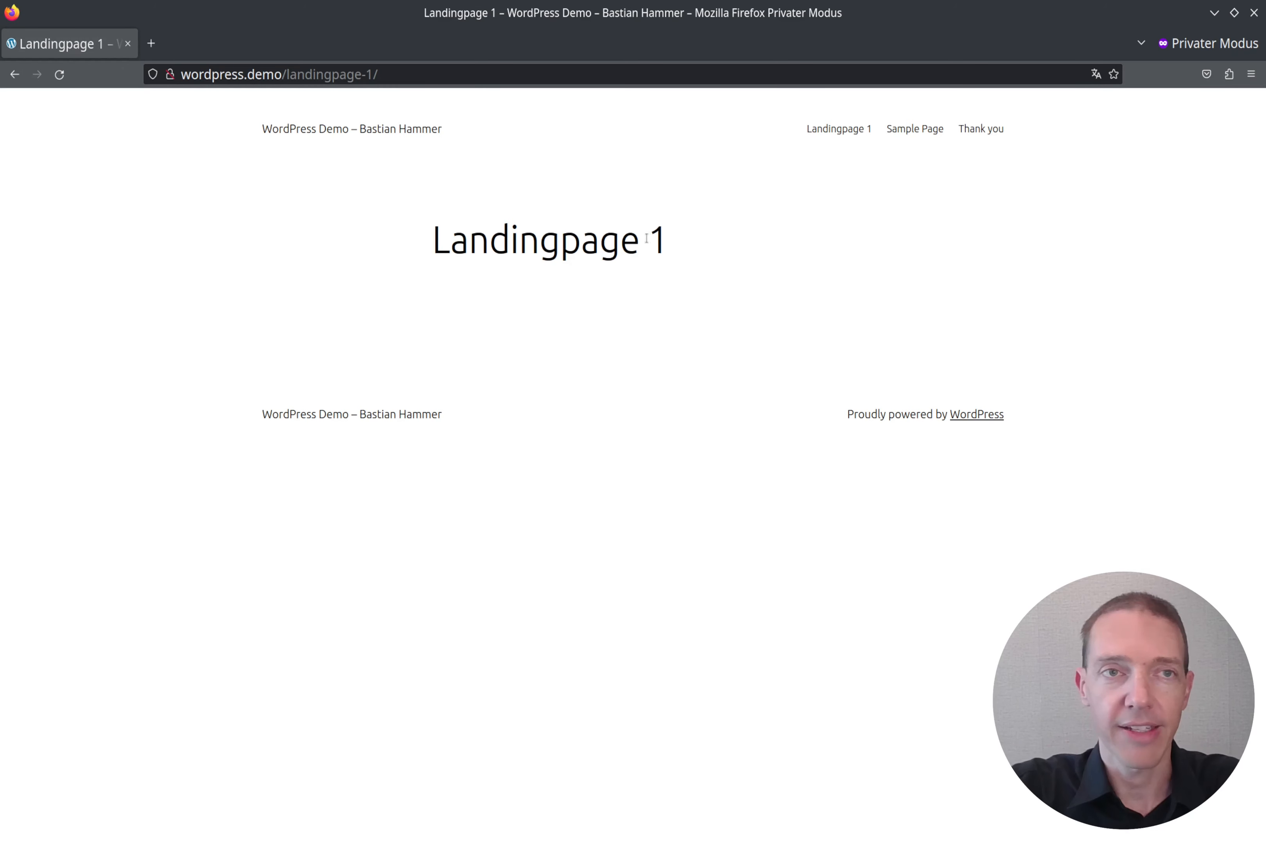
{"action": "key", "text": "alt+Tab"}
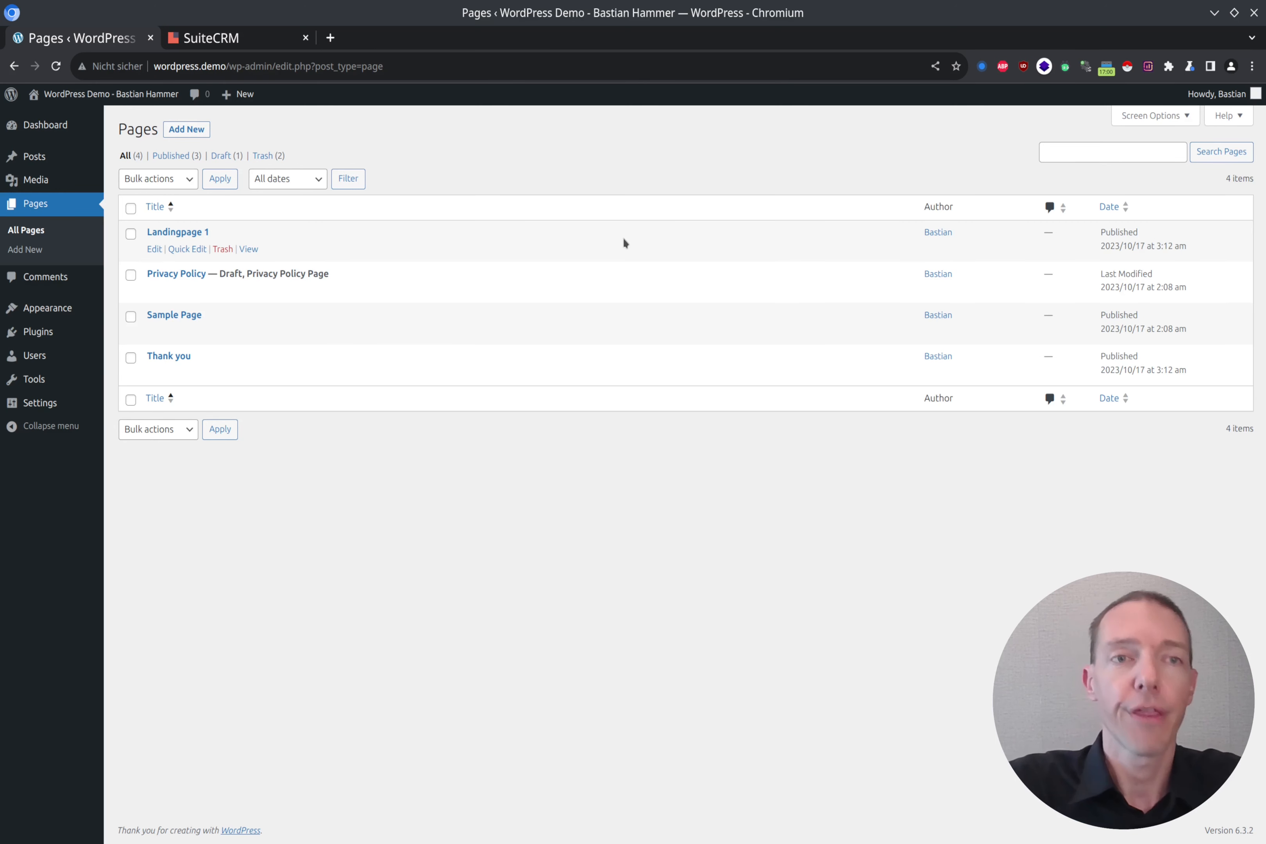
{"action": "key", "text": "ctrl+Tab"}
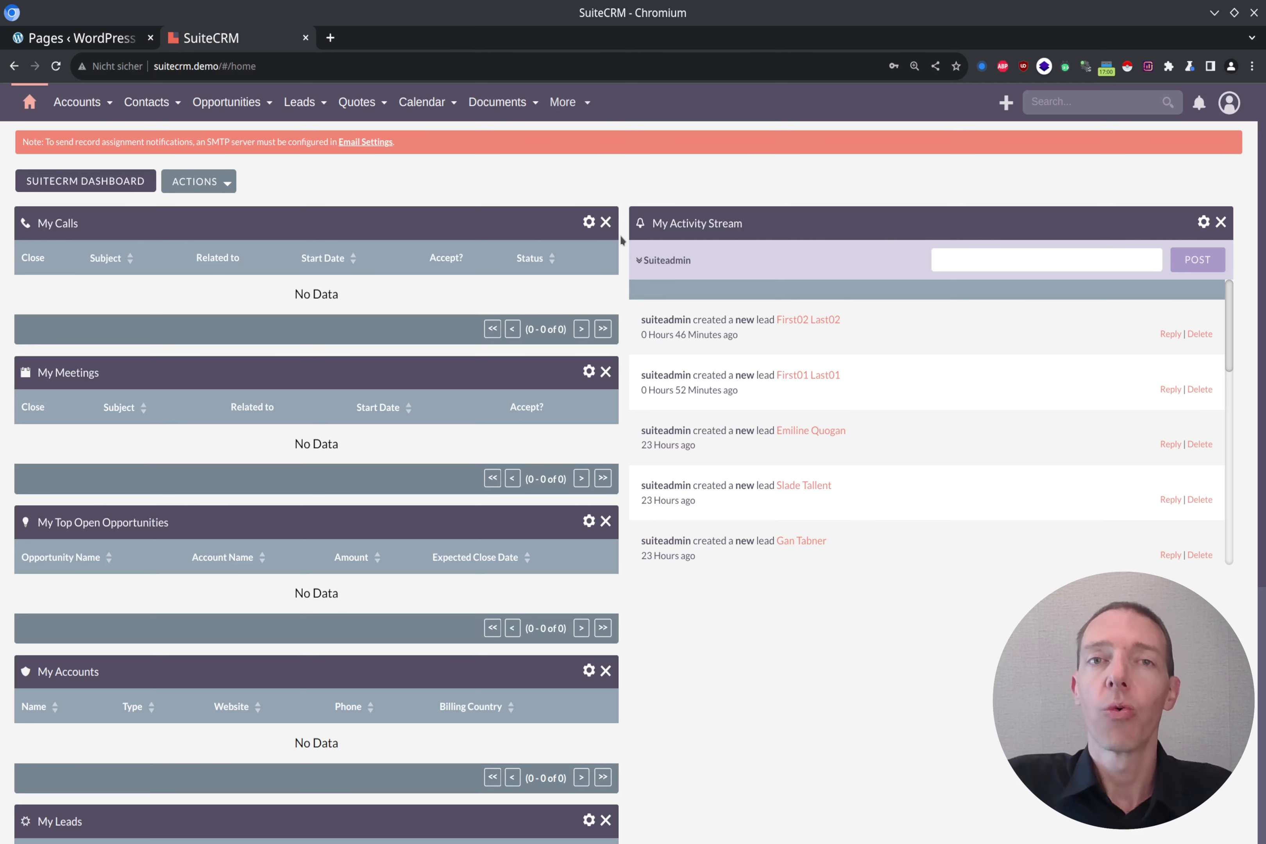
Step: Open Campaigns from the More menu and start a new campaign
{"action": "mouse_move", "coordinate": [584, 99]}
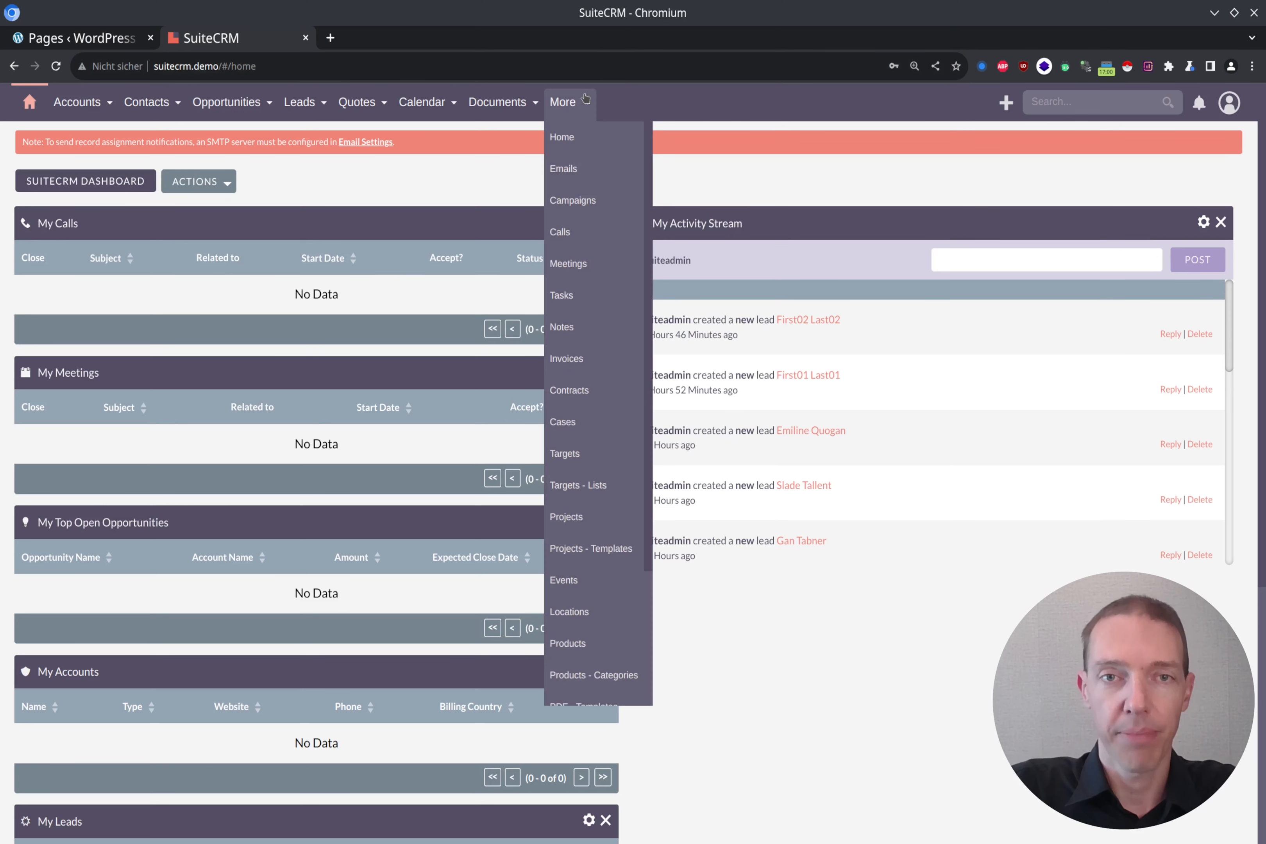
{"action": "left_click", "coordinate": [574, 199]}
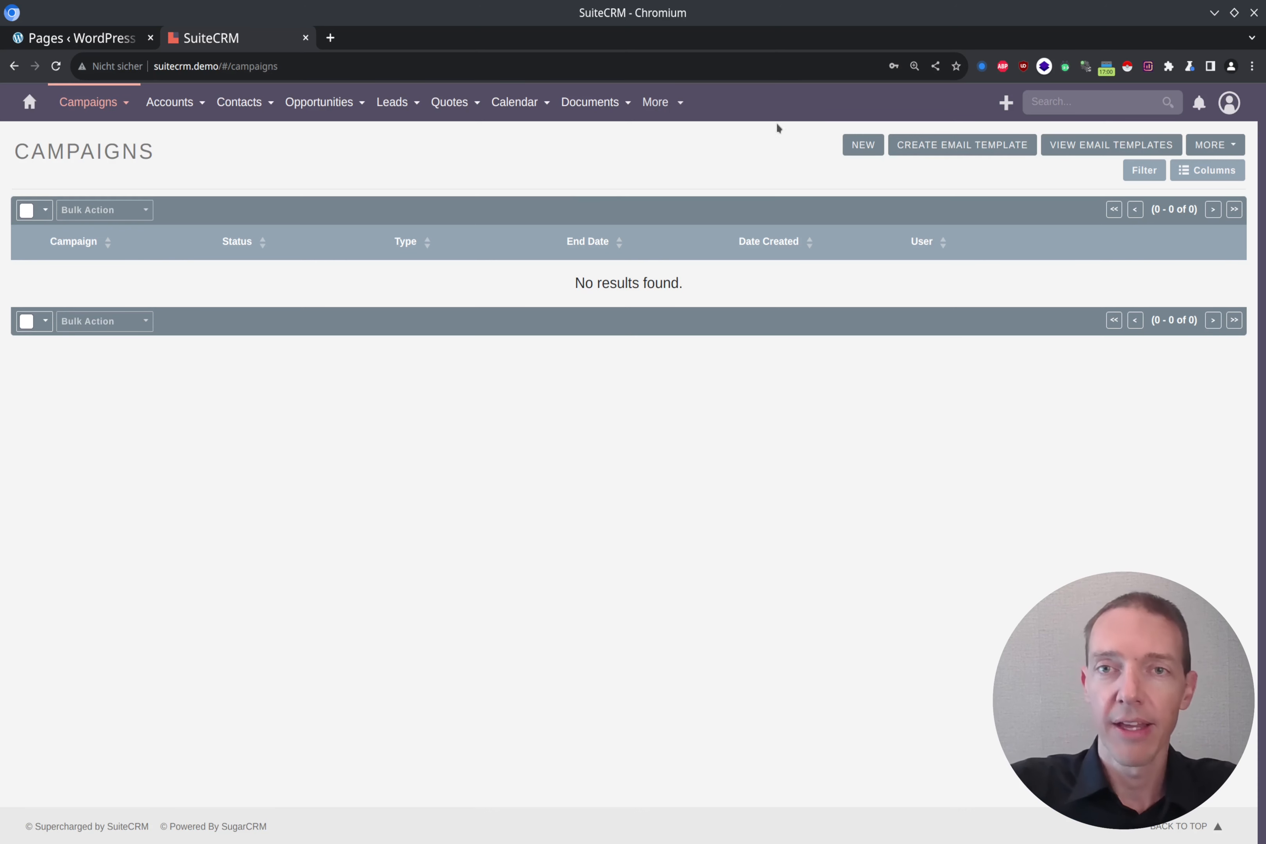
{"action": "left_click", "coordinate": [866, 152]}
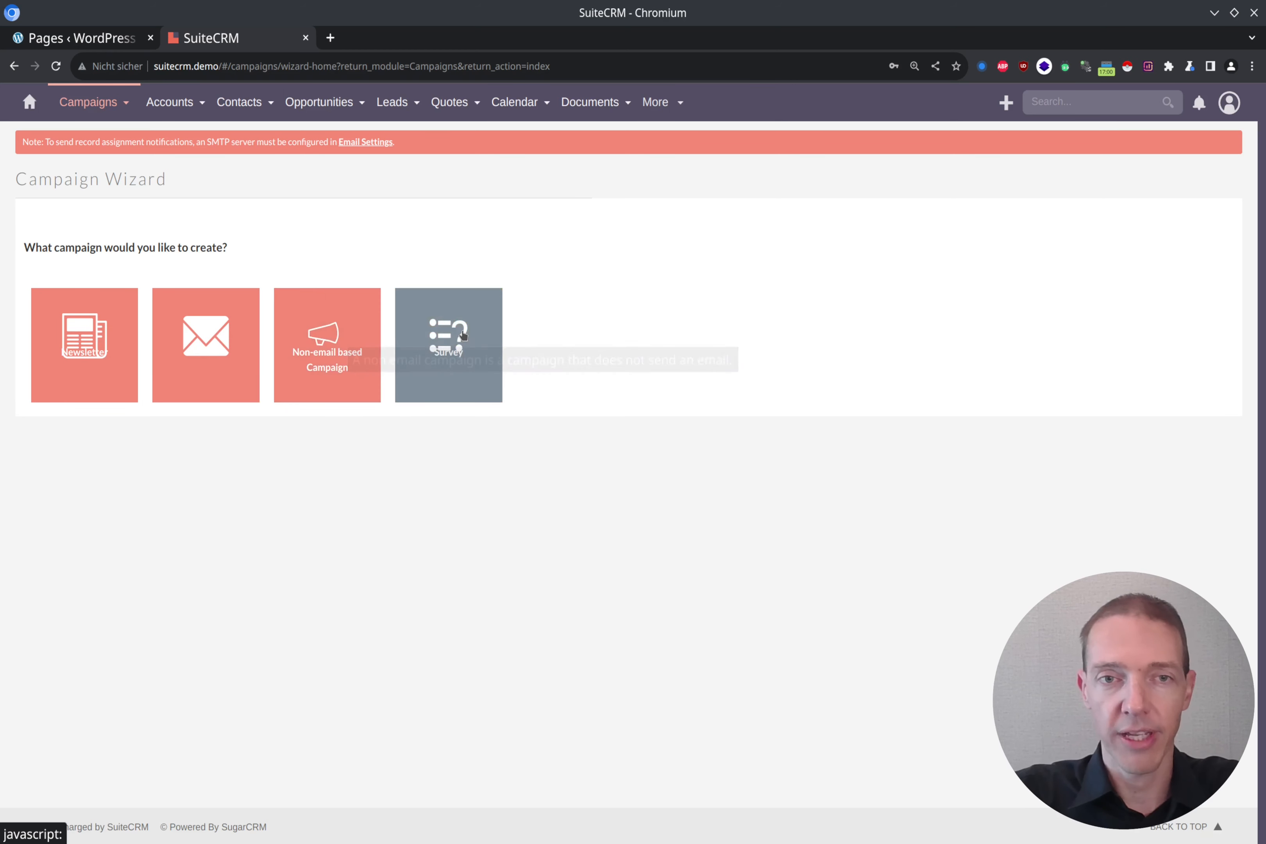
Step: Create a non-email campaign named 'Landing page 1' with status Active and type Web
{"action": "left_click", "coordinate": [333, 340]}
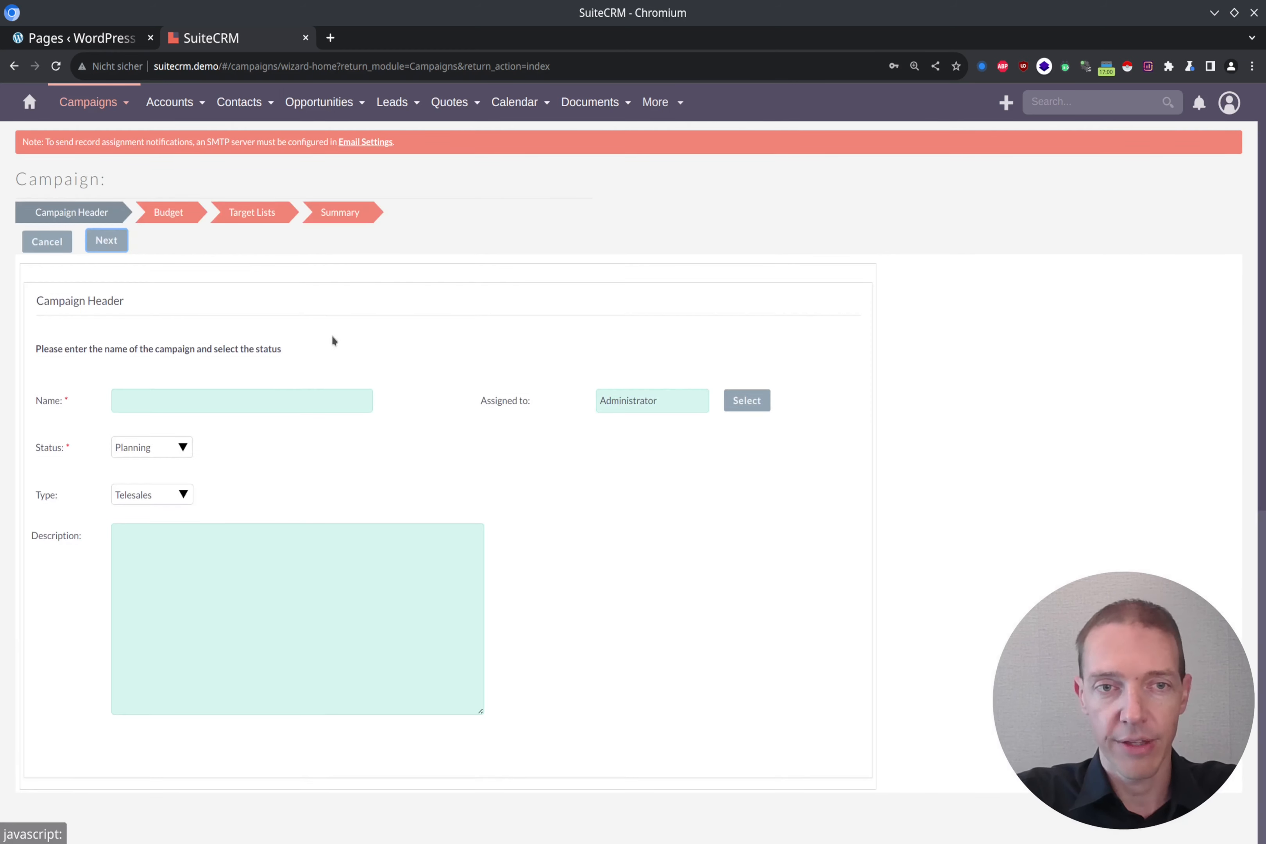
{"action": "left_click", "coordinate": [314, 404]}
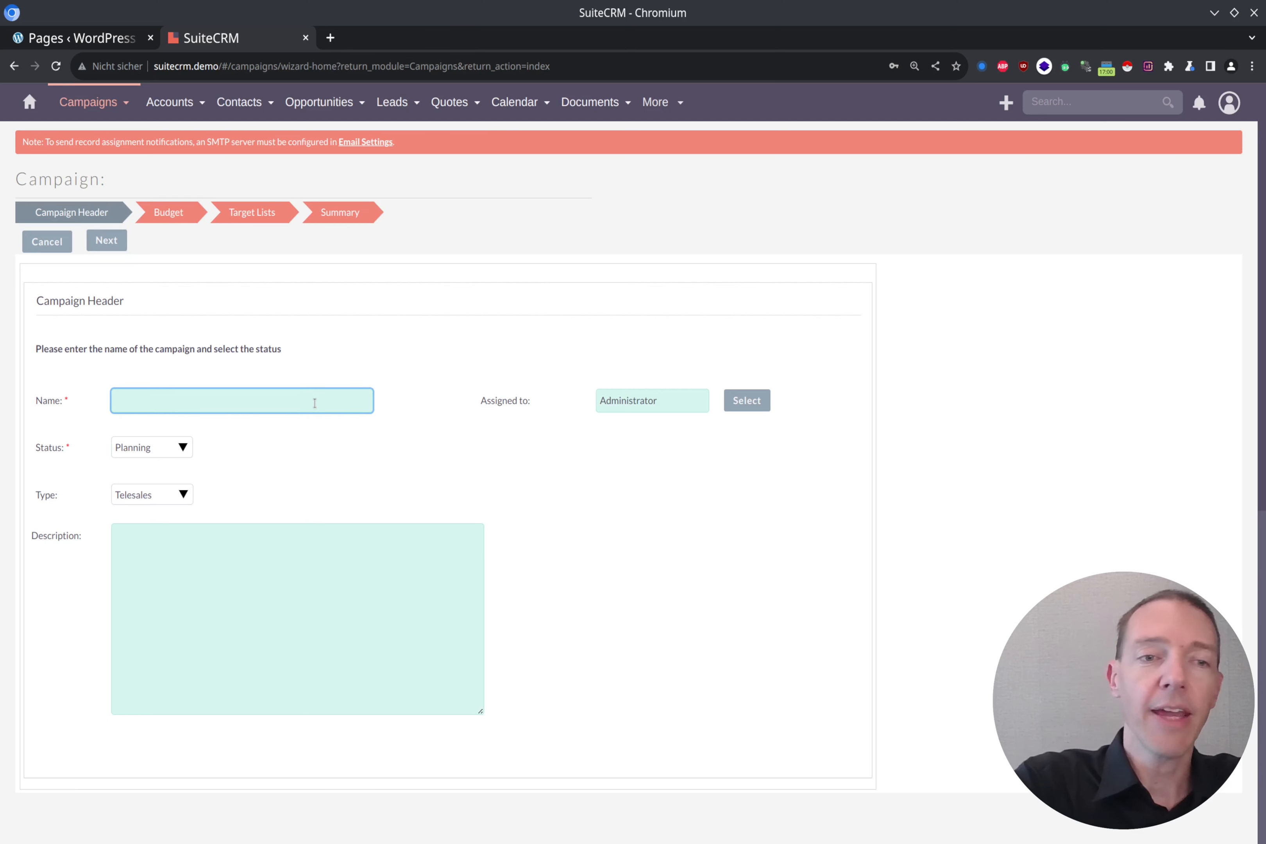
{"action": "type", "text": "Land"}
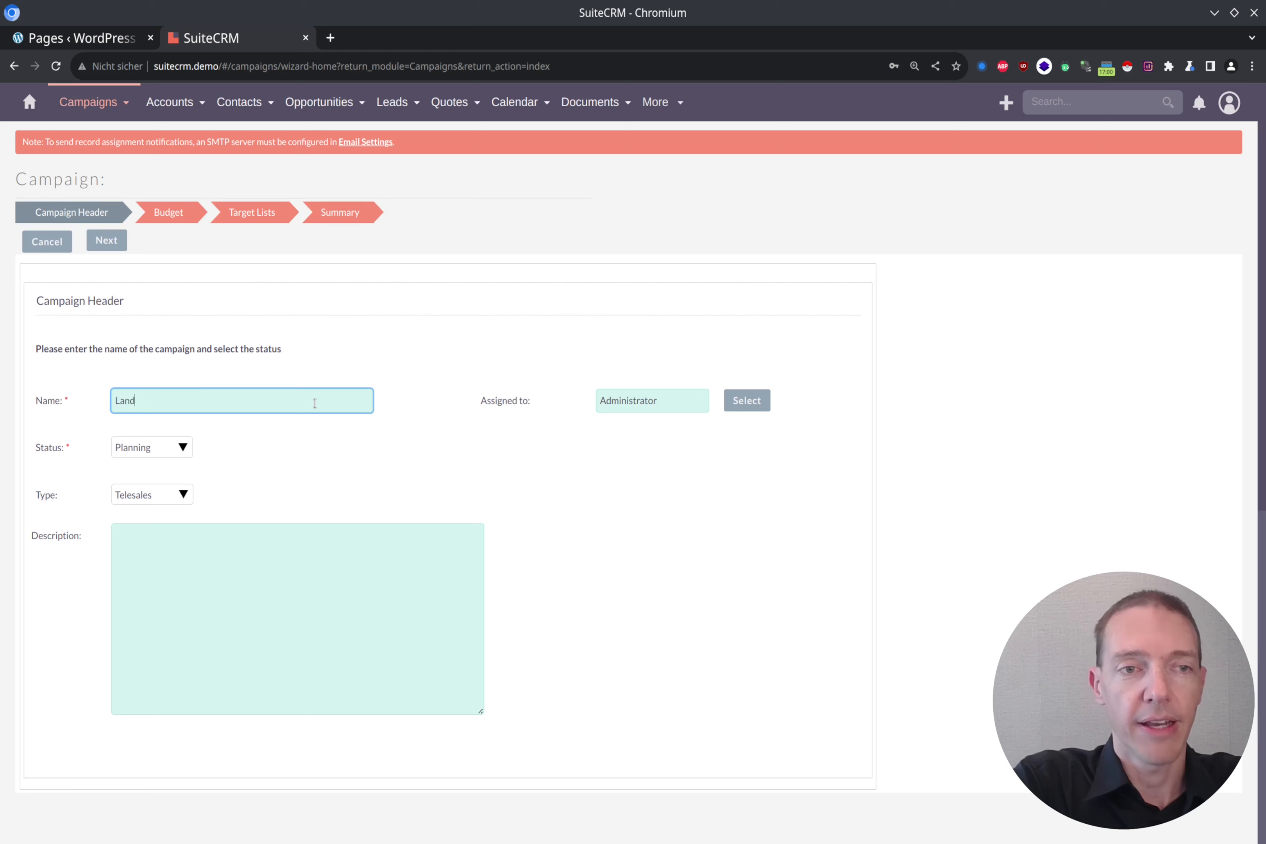
{"action": "type", "text": "ing page 1"}
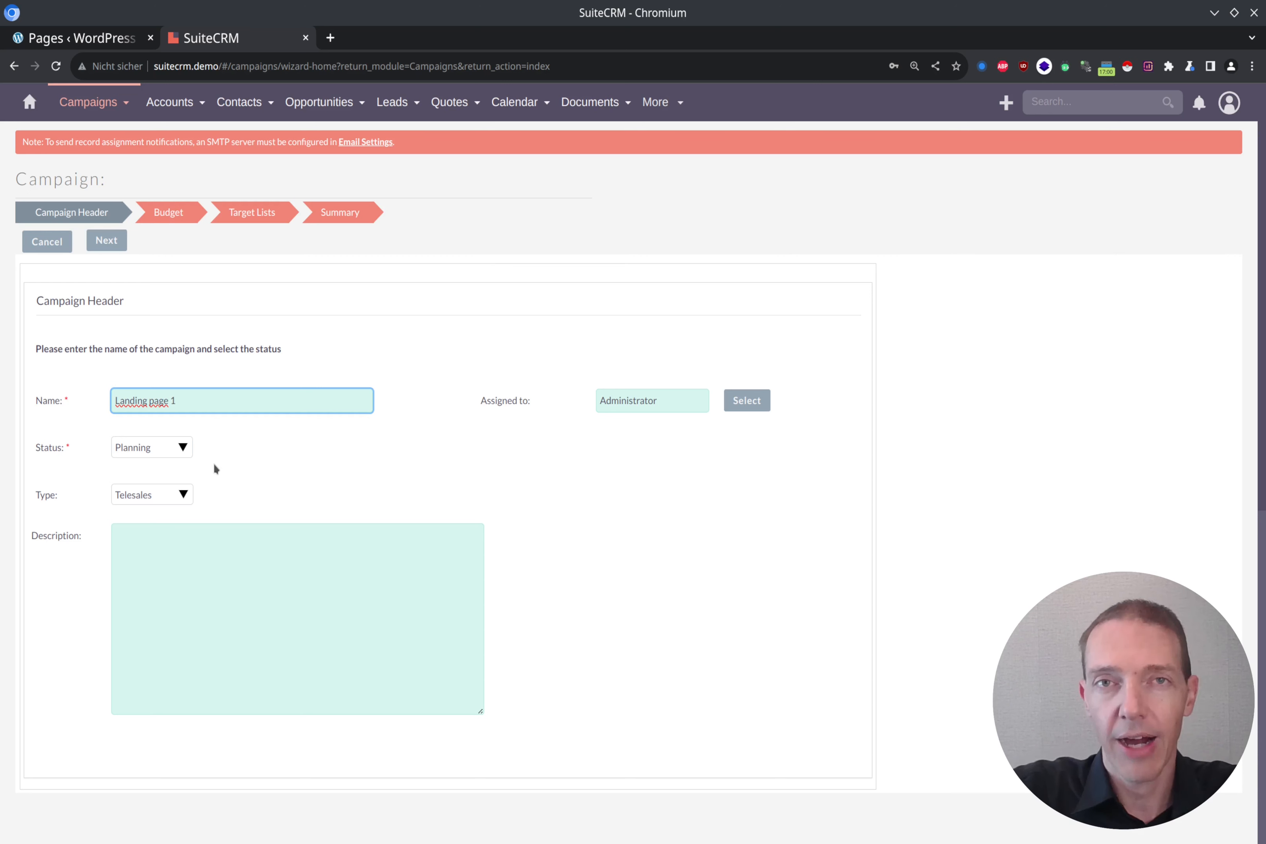
{"action": "left_click", "coordinate": [183, 449]}
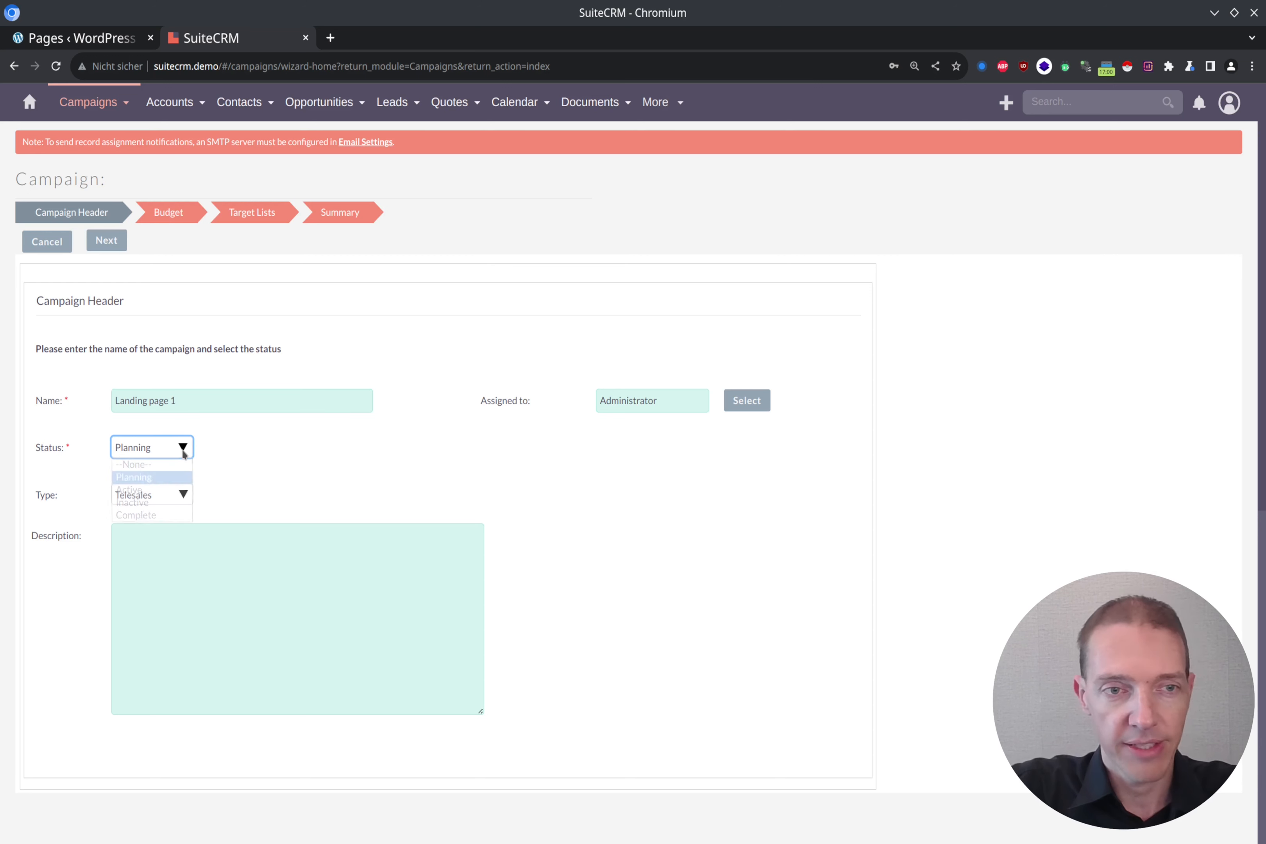
{"action": "left_click", "coordinate": [173, 489]}
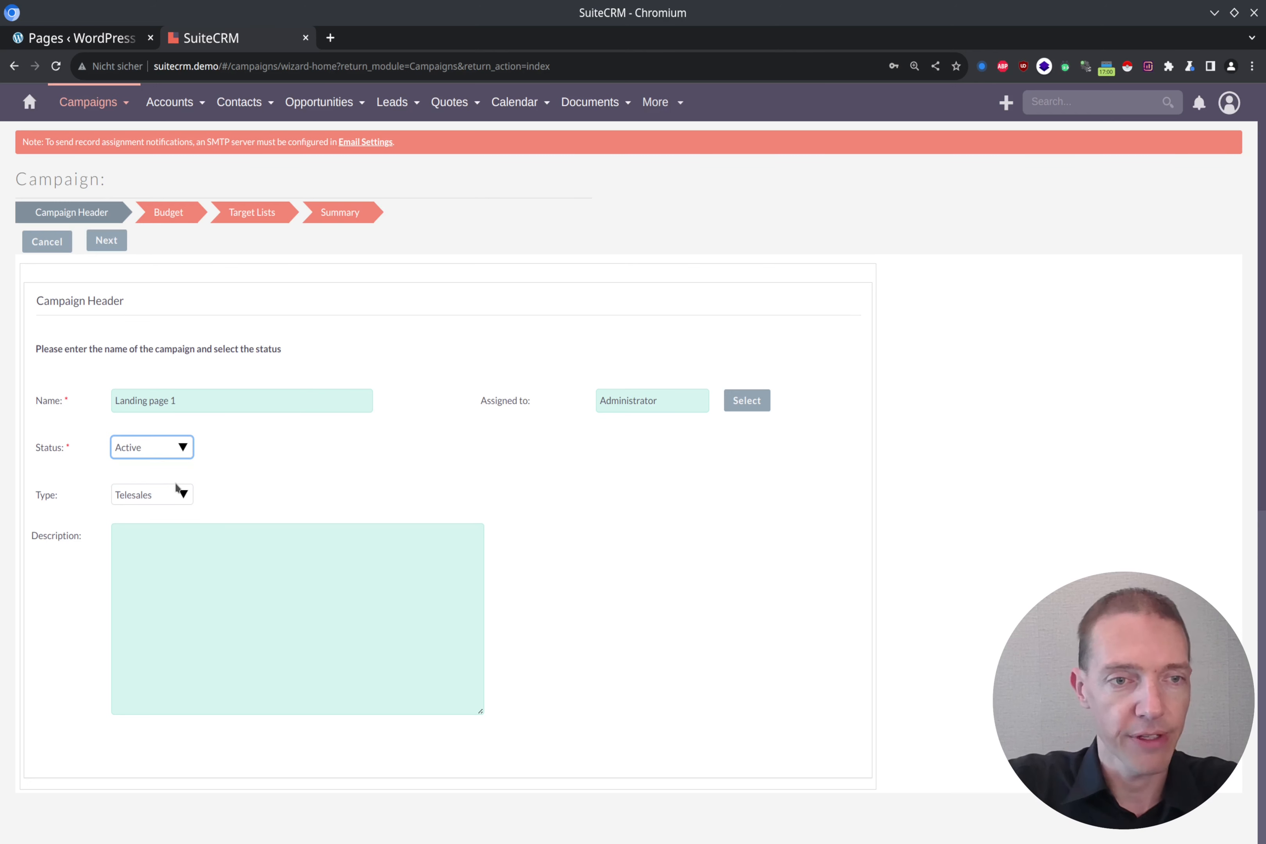
{"action": "left_click", "coordinate": [184, 497]}
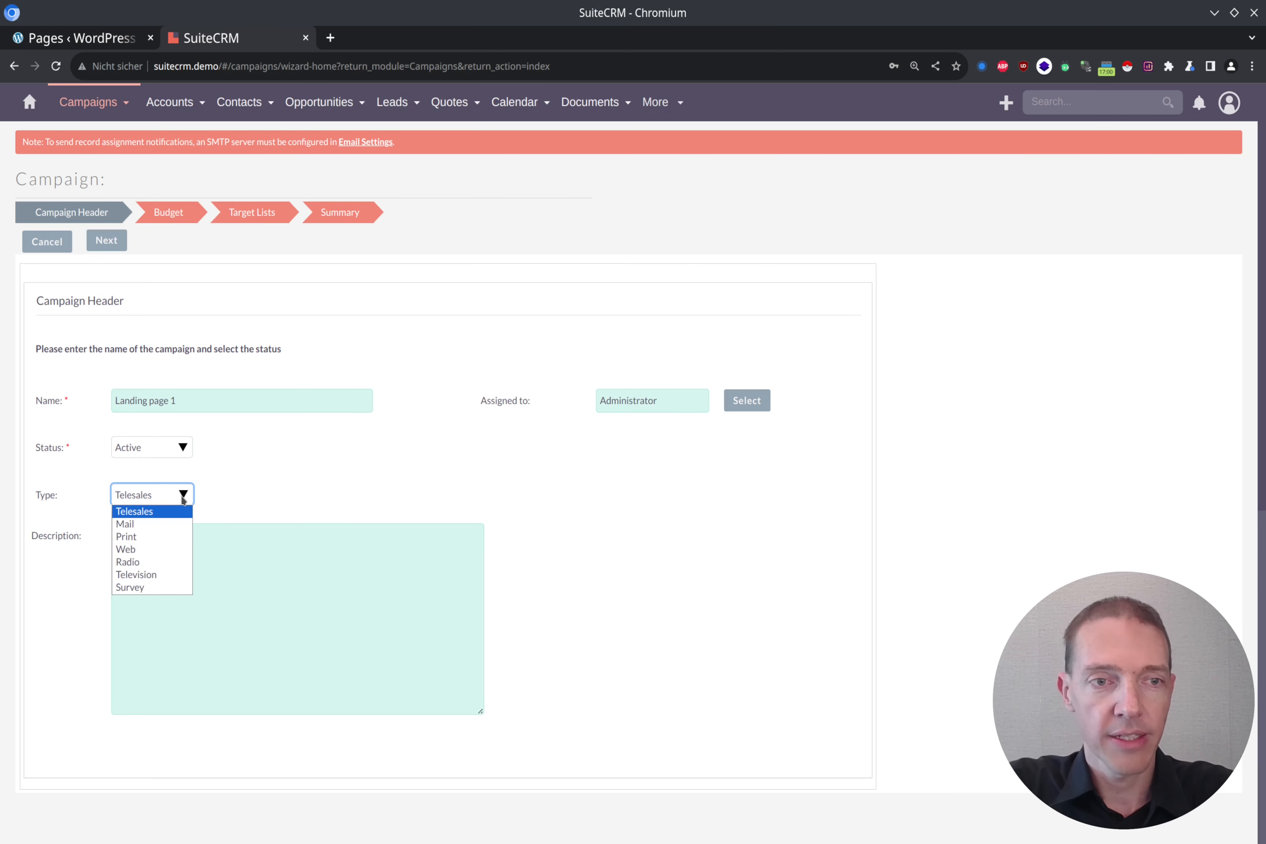
{"action": "left_click", "coordinate": [181, 550]}
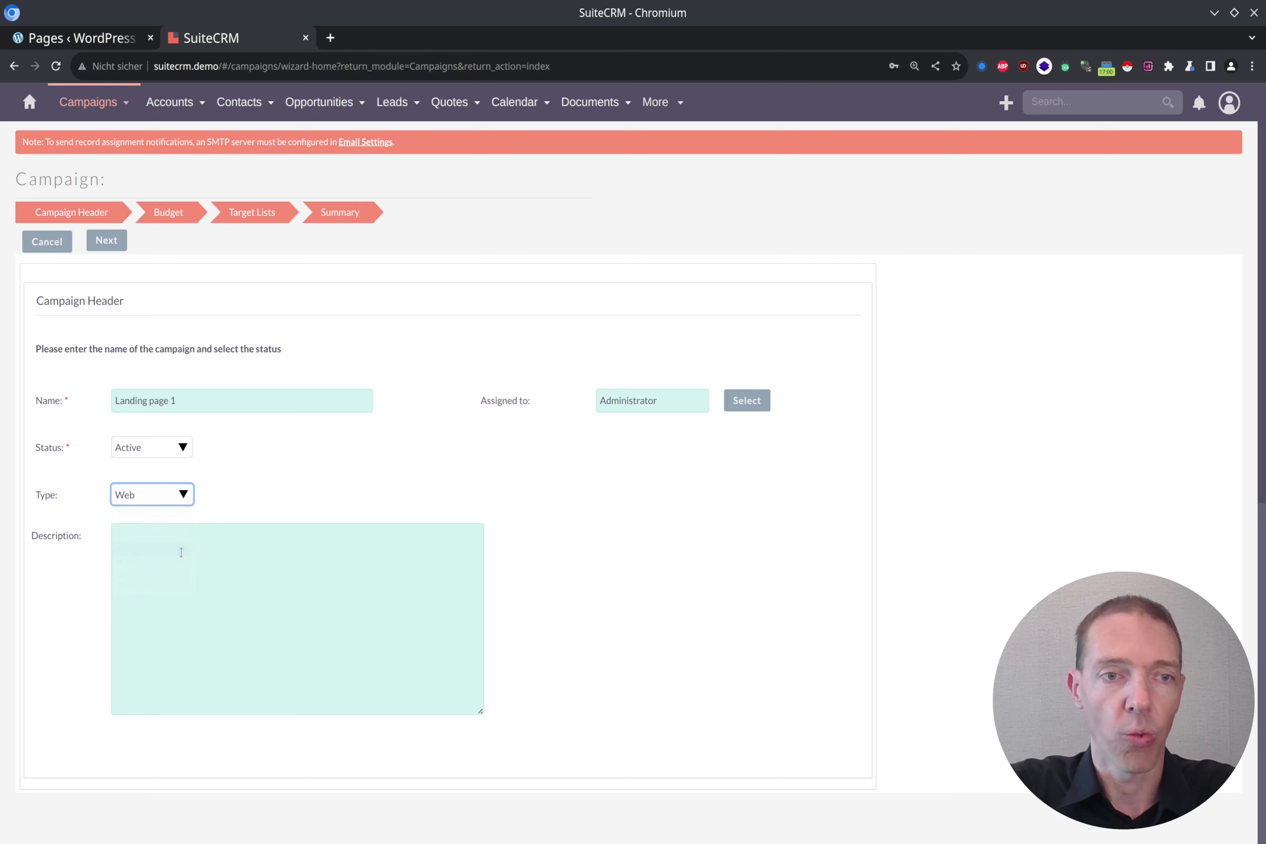
{"action": "left_click", "coordinate": [496, 492]}
{"action": "left_click", "coordinate": [109, 245]}
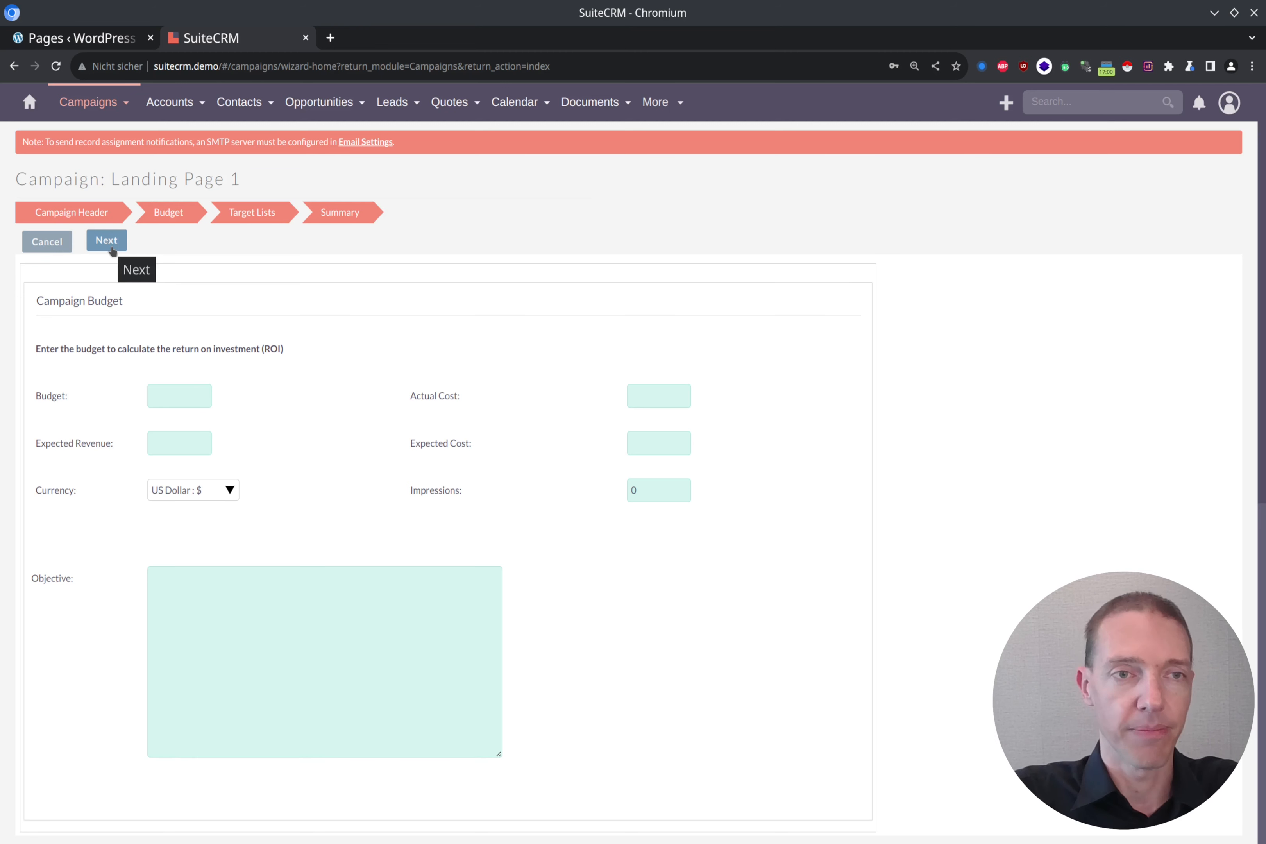
Step: Skip past the Budget step and open the finished campaign's detail record
{"action": "left_click", "coordinate": [111, 246]}
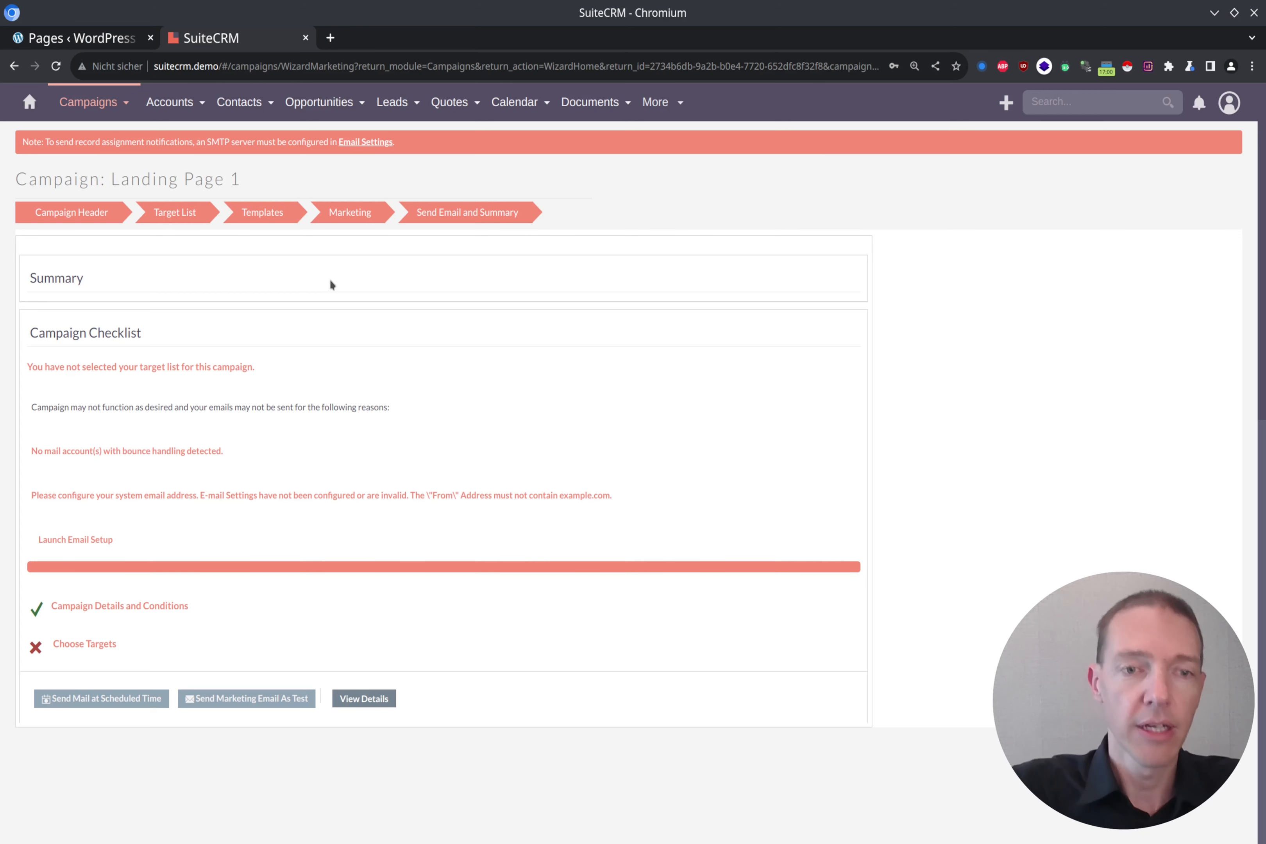
{"action": "left_click", "coordinate": [361, 699]}
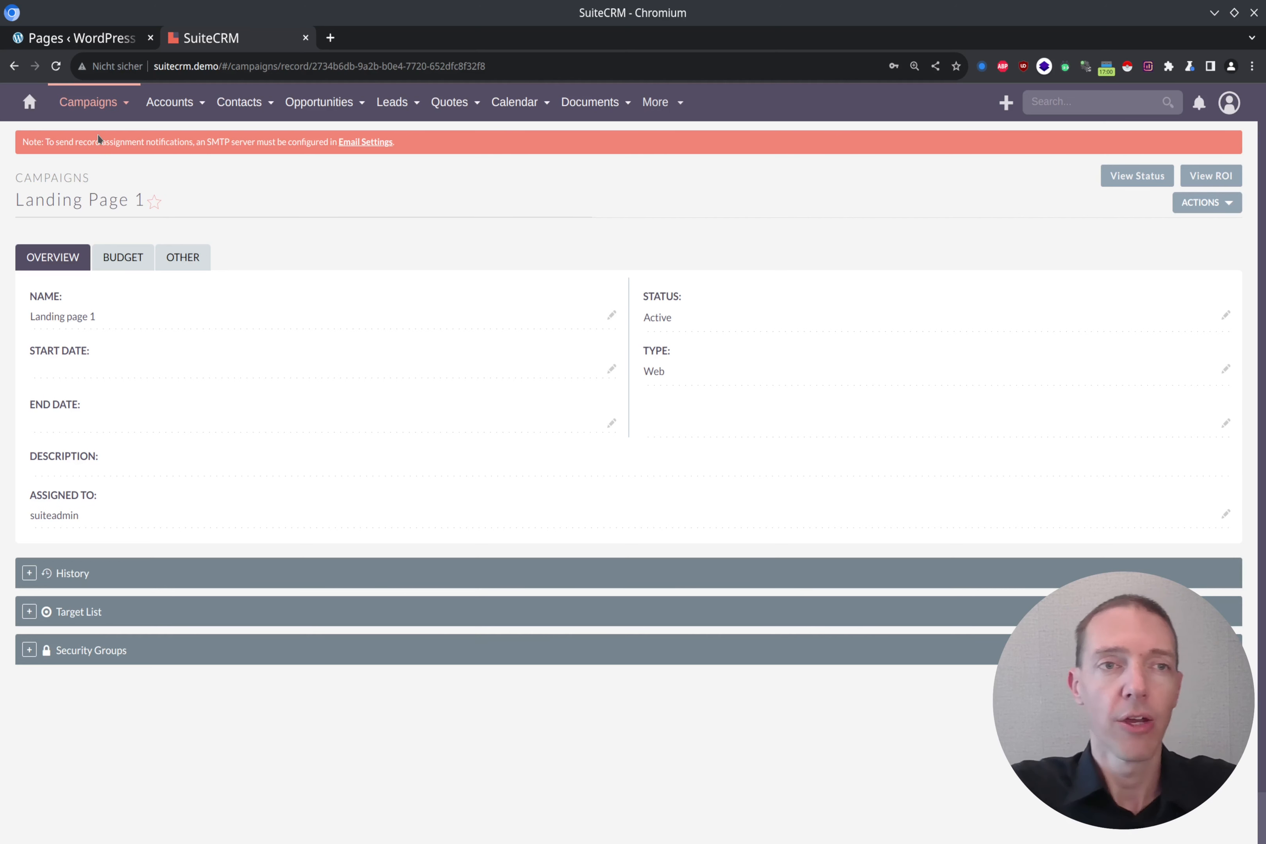
{"action": "mouse_move", "coordinate": [101, 108]}
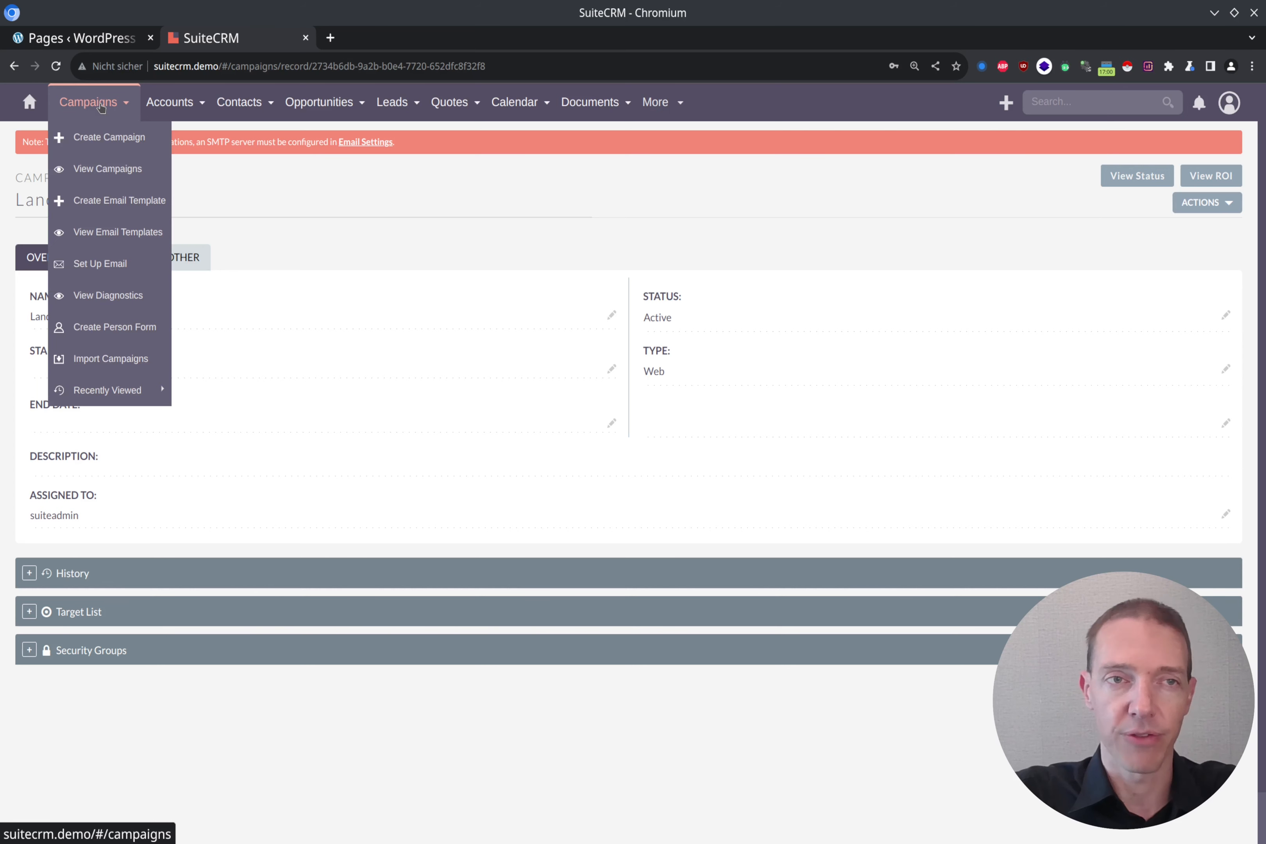
Step: From the Campaigns list, choose Create Person Form under the MORE actions
{"action": "left_click", "coordinate": [101, 108]}
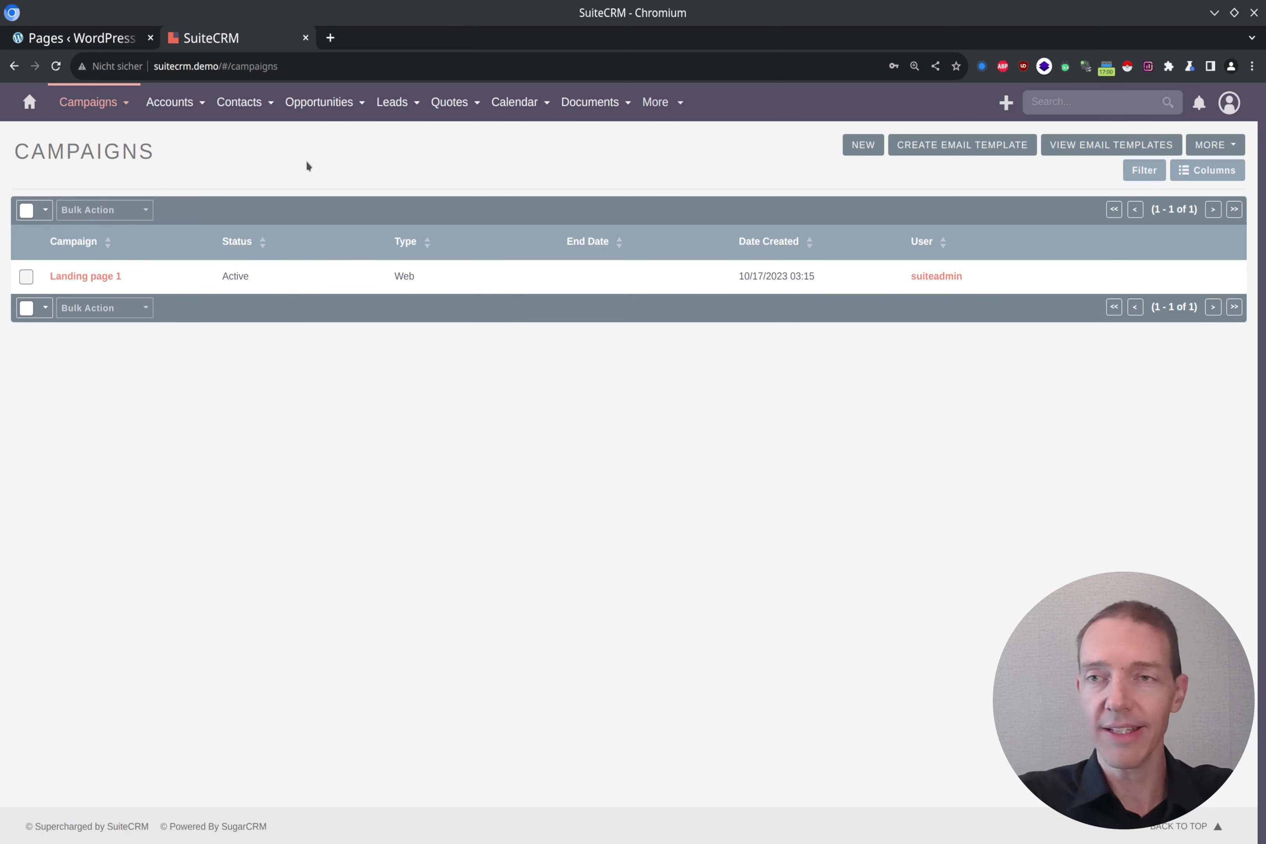
{"action": "left_click", "coordinate": [1236, 146]}
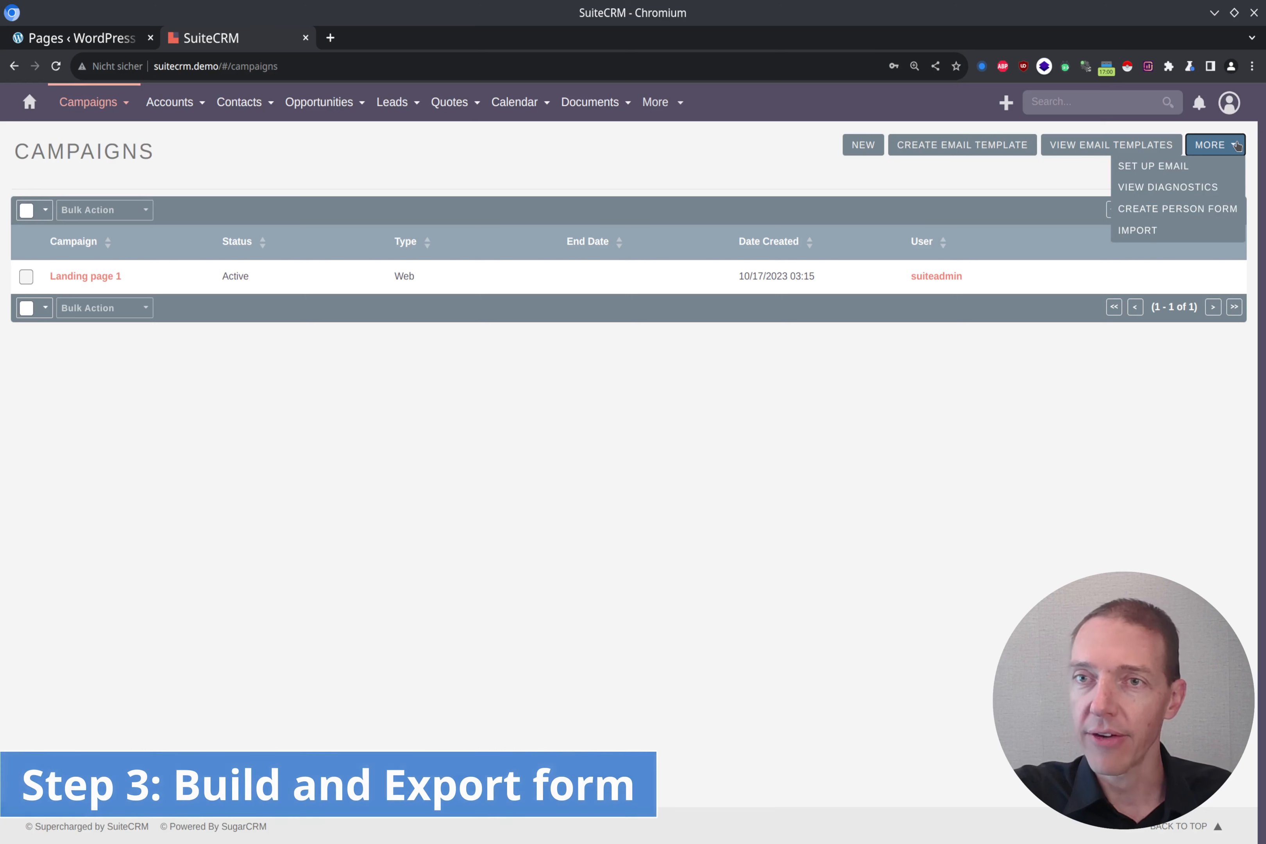
{"action": "left_click", "coordinate": [1183, 209]}
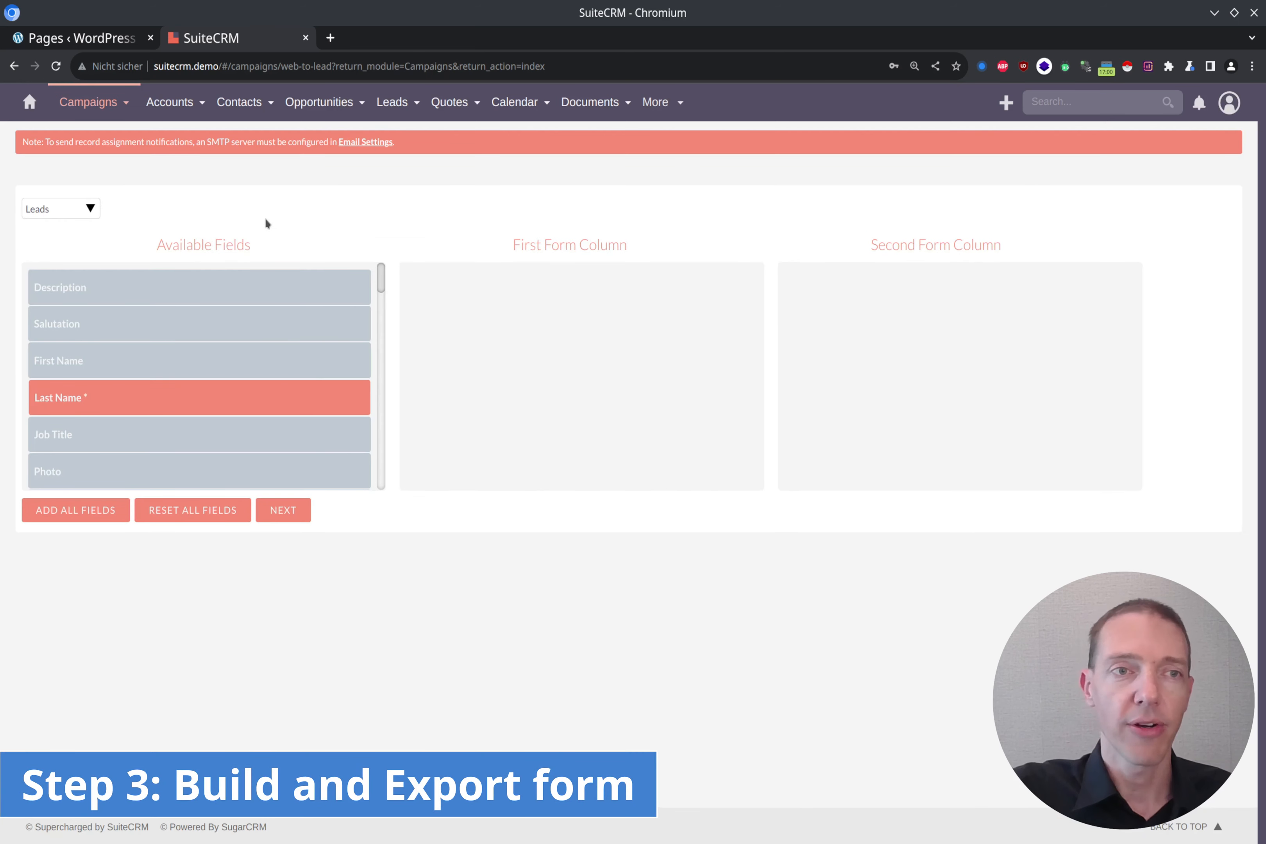
Step: Keep Leads as the form module and place First Name, Last Name and Office Phone
{"action": "left_click", "coordinate": [93, 209]}
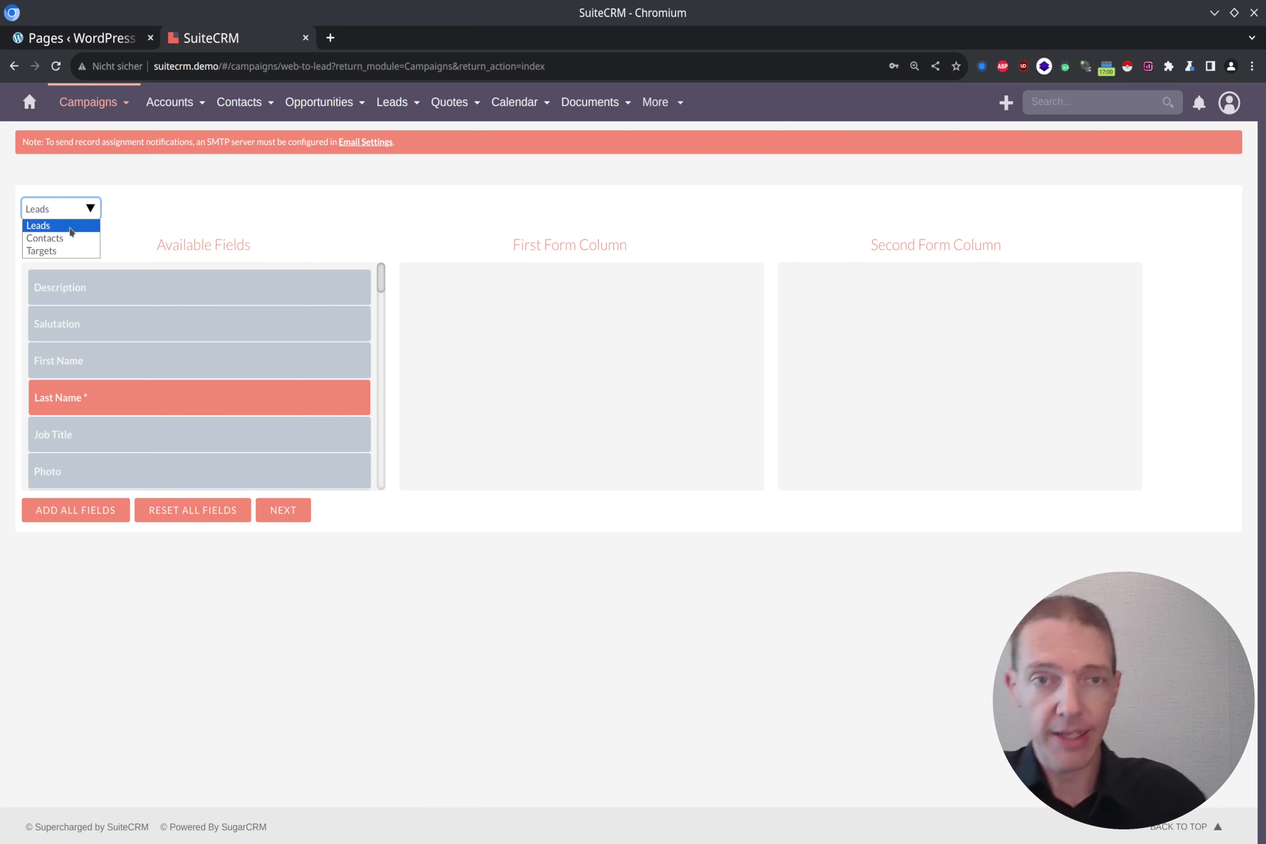
{"action": "left_click", "coordinate": [181, 219]}
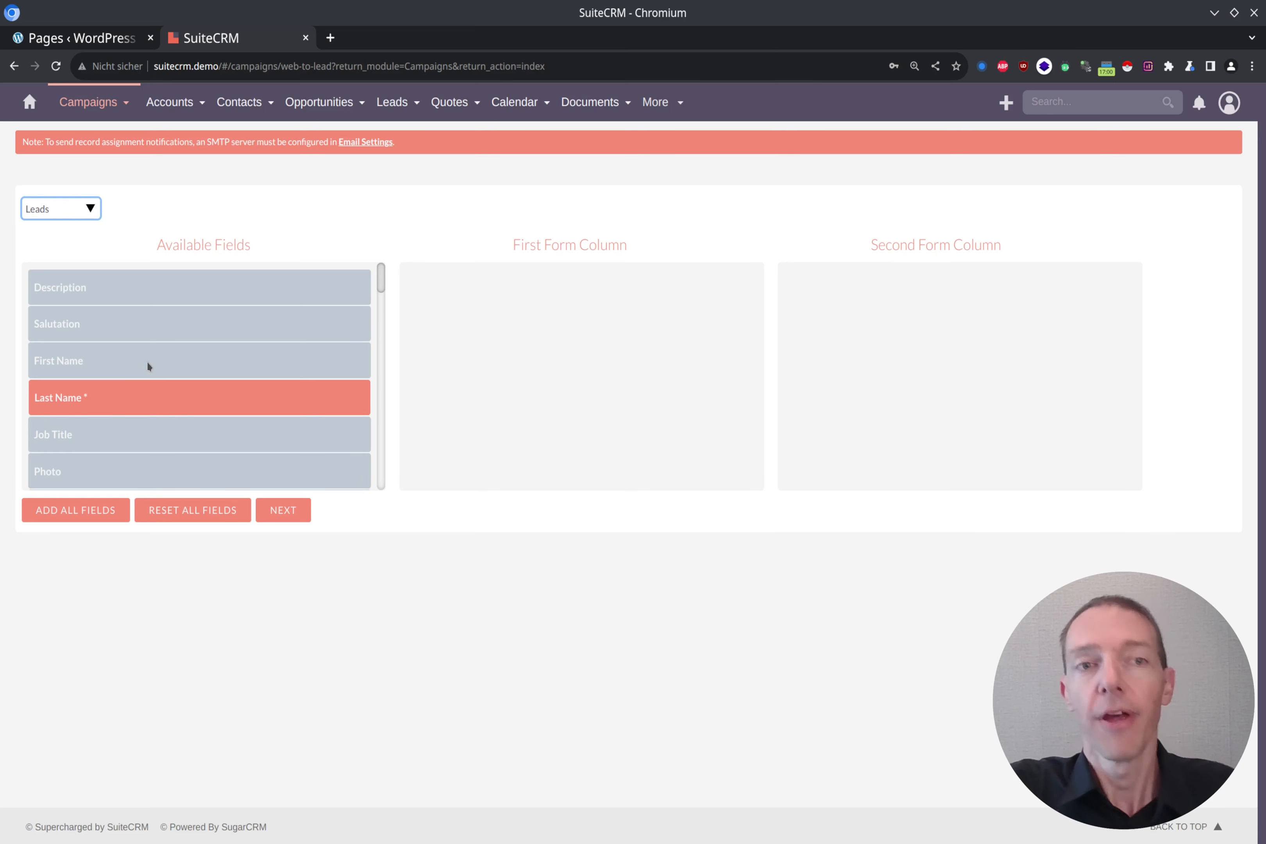
{"action": "left_click_drag", "start_coordinate": [147, 362], "coordinate": [511, 310]}
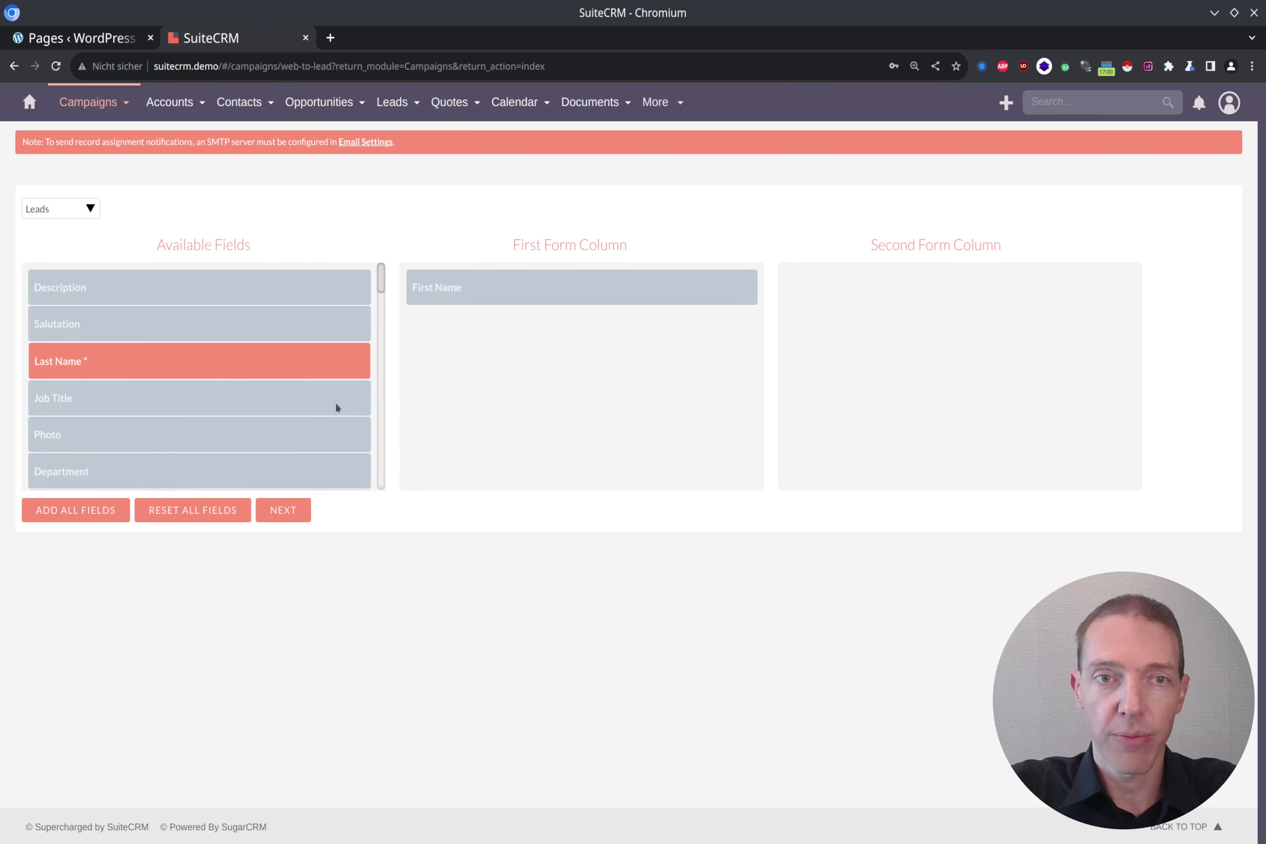
{"action": "left_click_drag", "start_coordinate": [141, 370], "coordinate": [827, 305]}
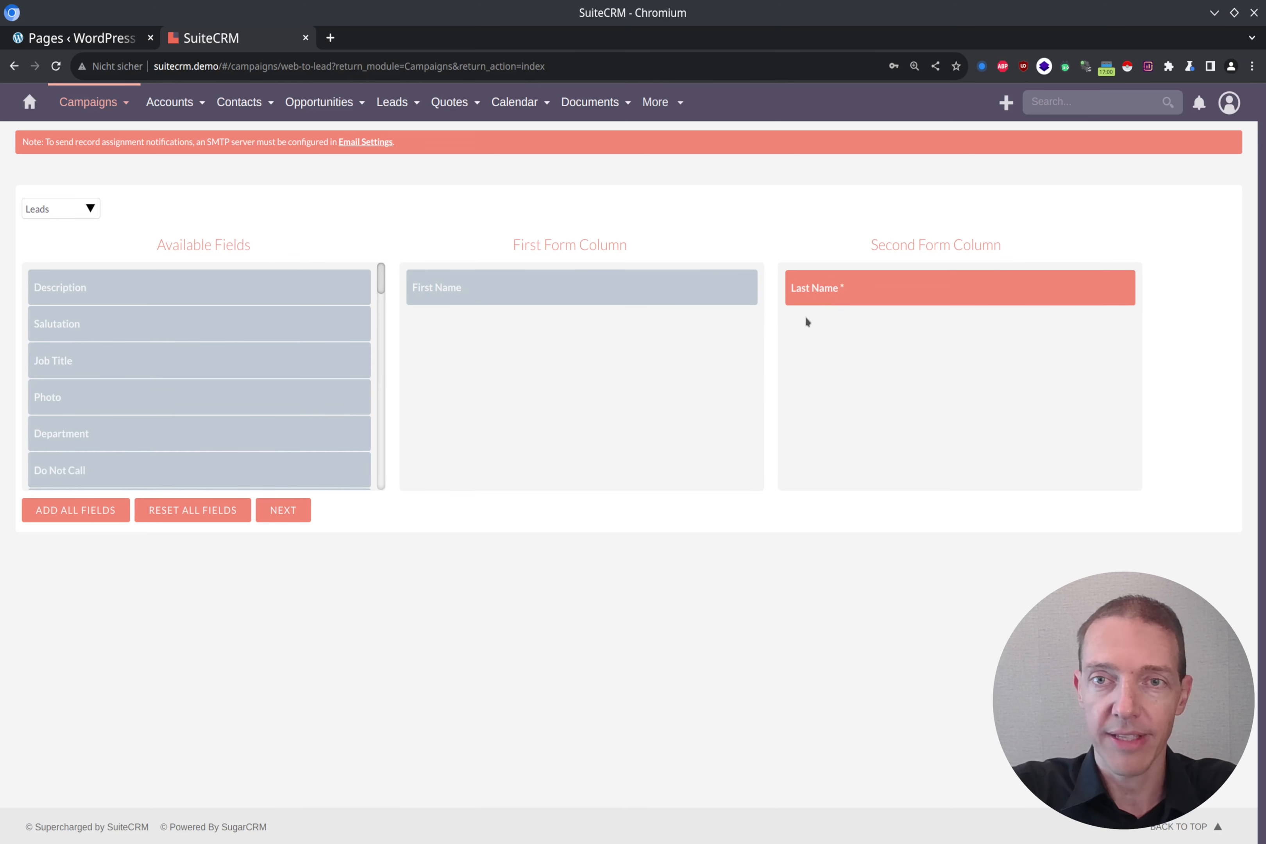
{"action": "scroll", "coordinate": [167, 361], "scroll_direction": "down", "scroll_amount": 5}
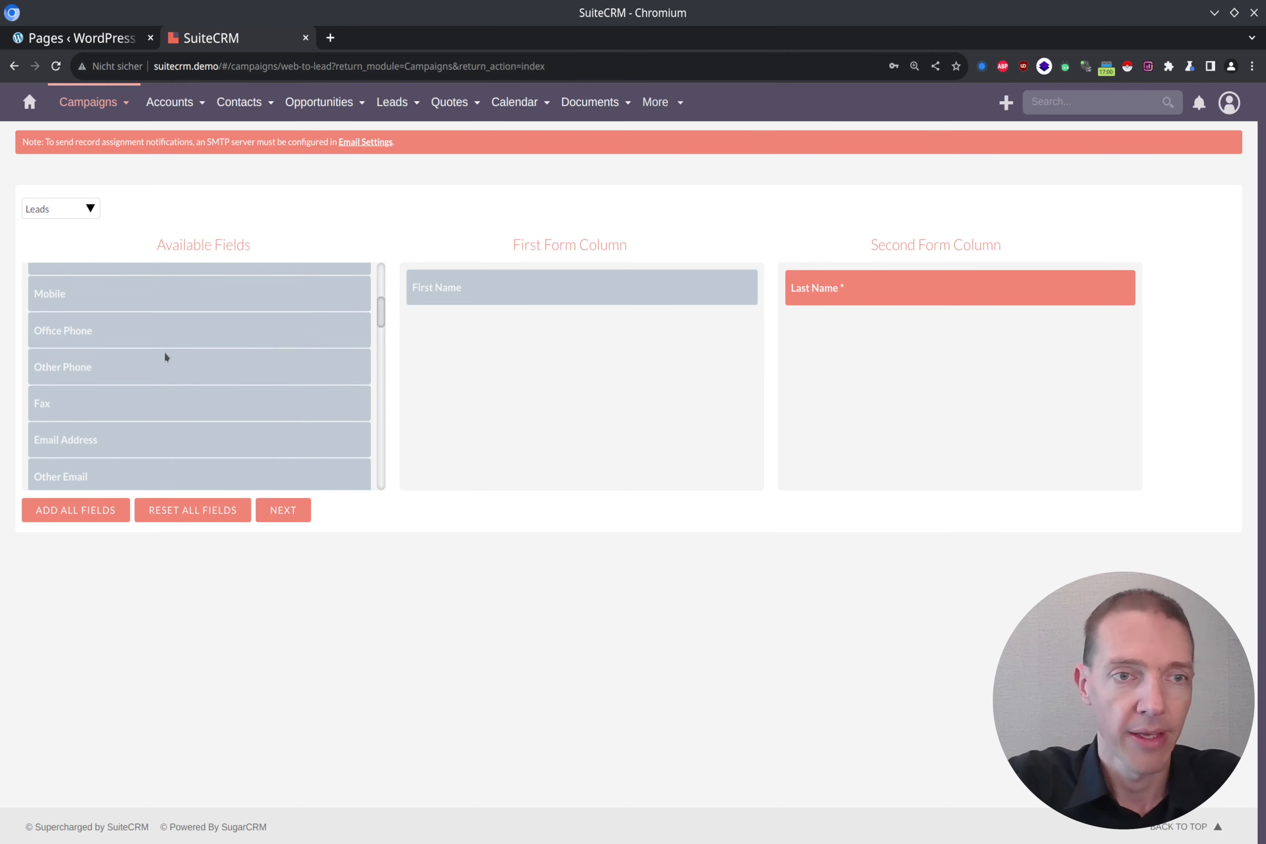
{"action": "left_click_drag", "start_coordinate": [158, 334], "coordinate": [820, 336]}
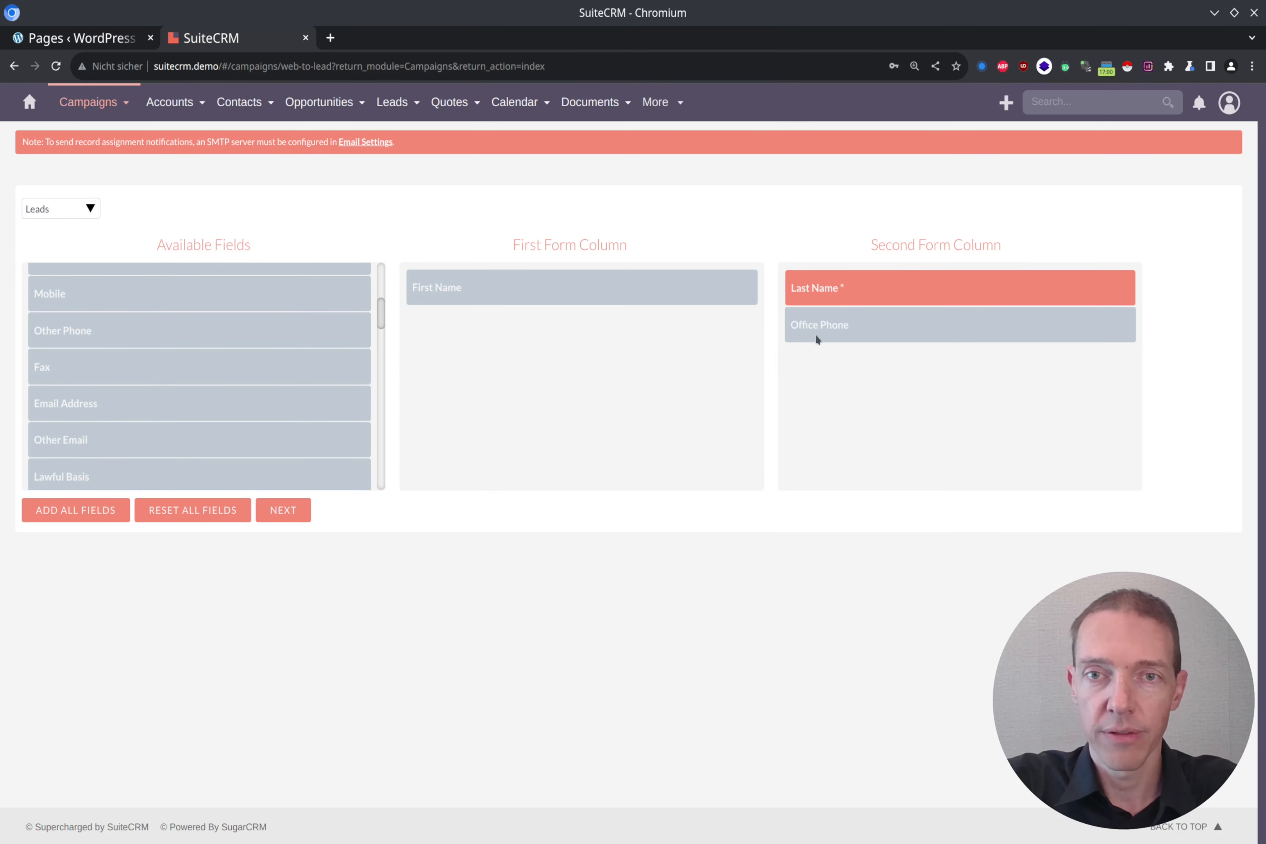
Step: Add Email Address and Account Name to the first form column
{"action": "scroll", "coordinate": [122, 336], "scroll_direction": "down", "scroll_amount": 2}
{"action": "left_click_drag", "start_coordinate": [121, 327], "coordinate": [482, 384]}
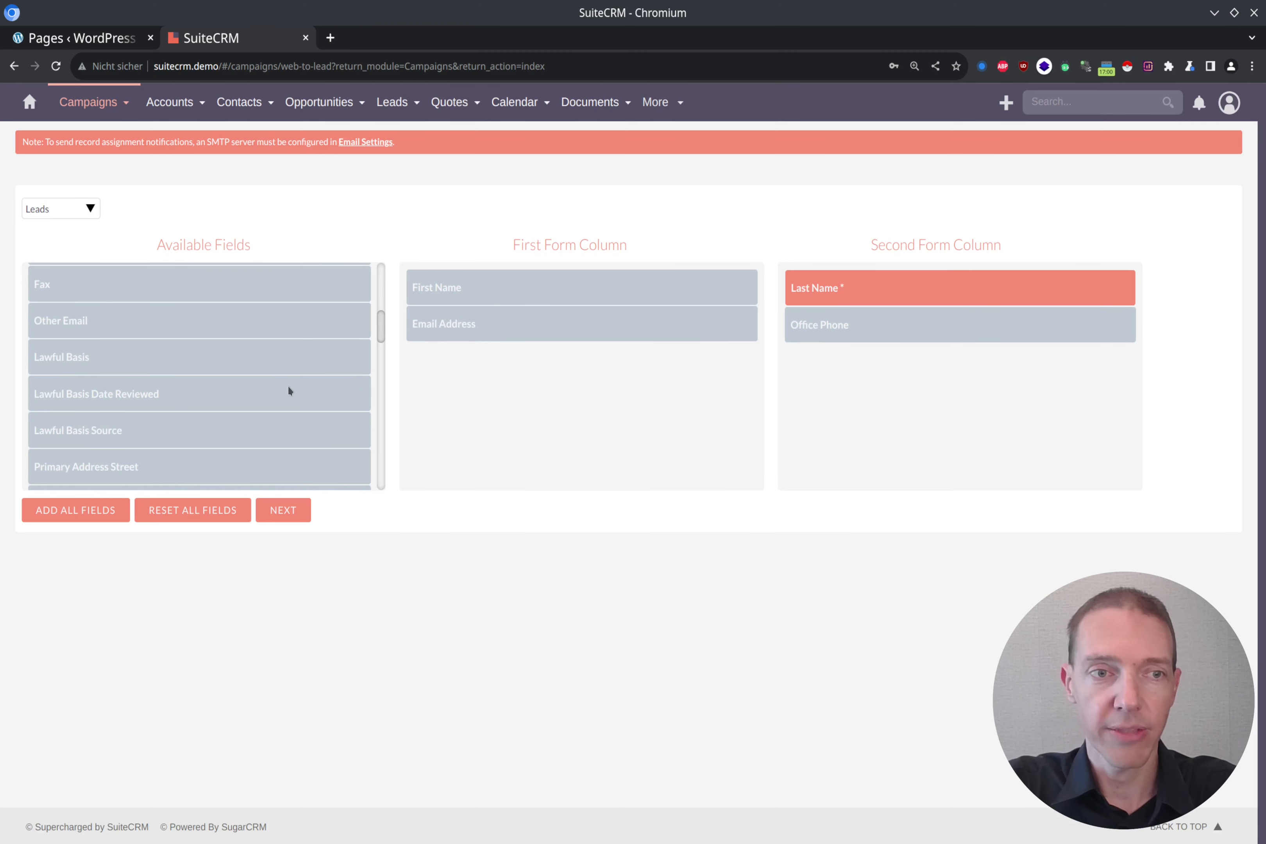
{"action": "scroll", "coordinate": [286, 385], "scroll_direction": "down", "scroll_amount": 5}
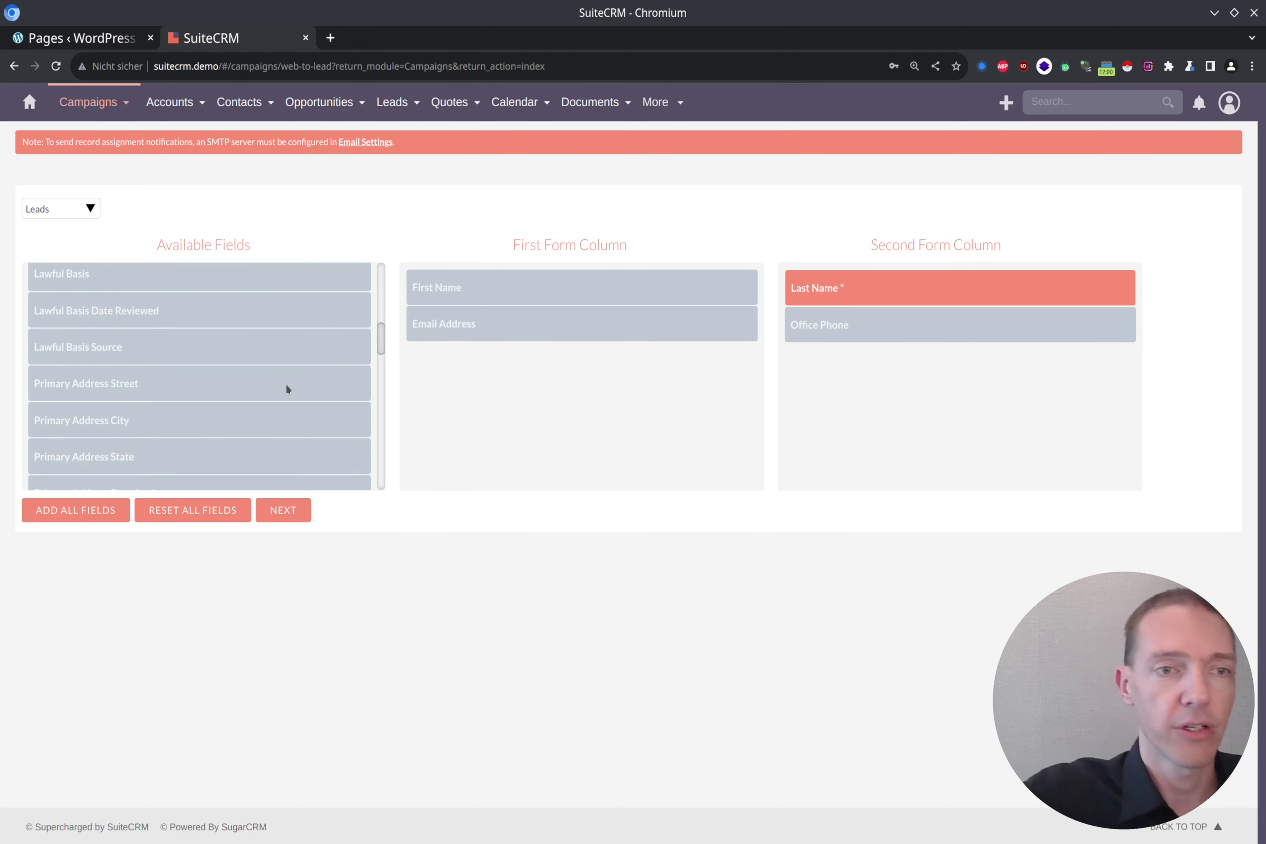
{"action": "scroll", "coordinate": [284, 383], "scroll_direction": "down", "scroll_amount": 5}
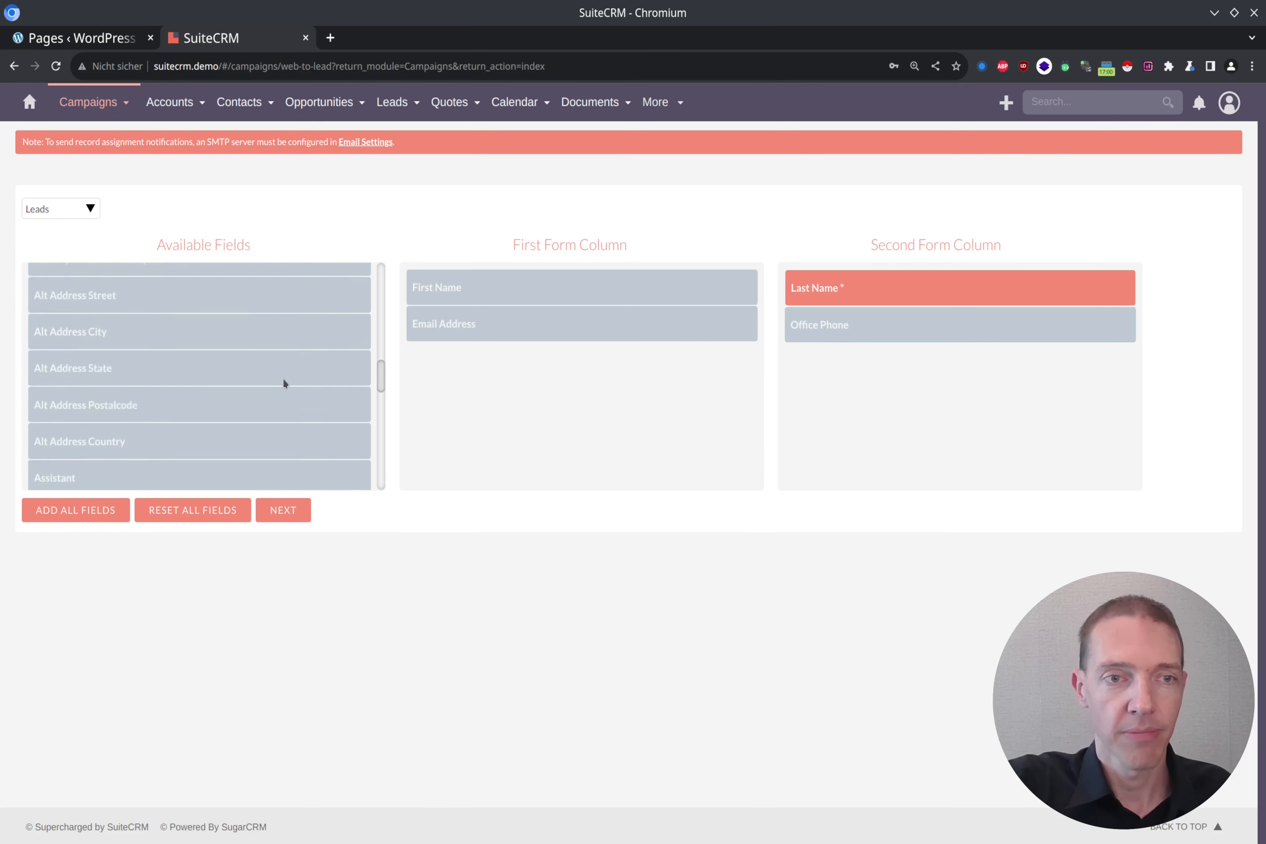
{"action": "scroll", "coordinate": [236, 363], "scroll_direction": "down", "scroll_amount": 4}
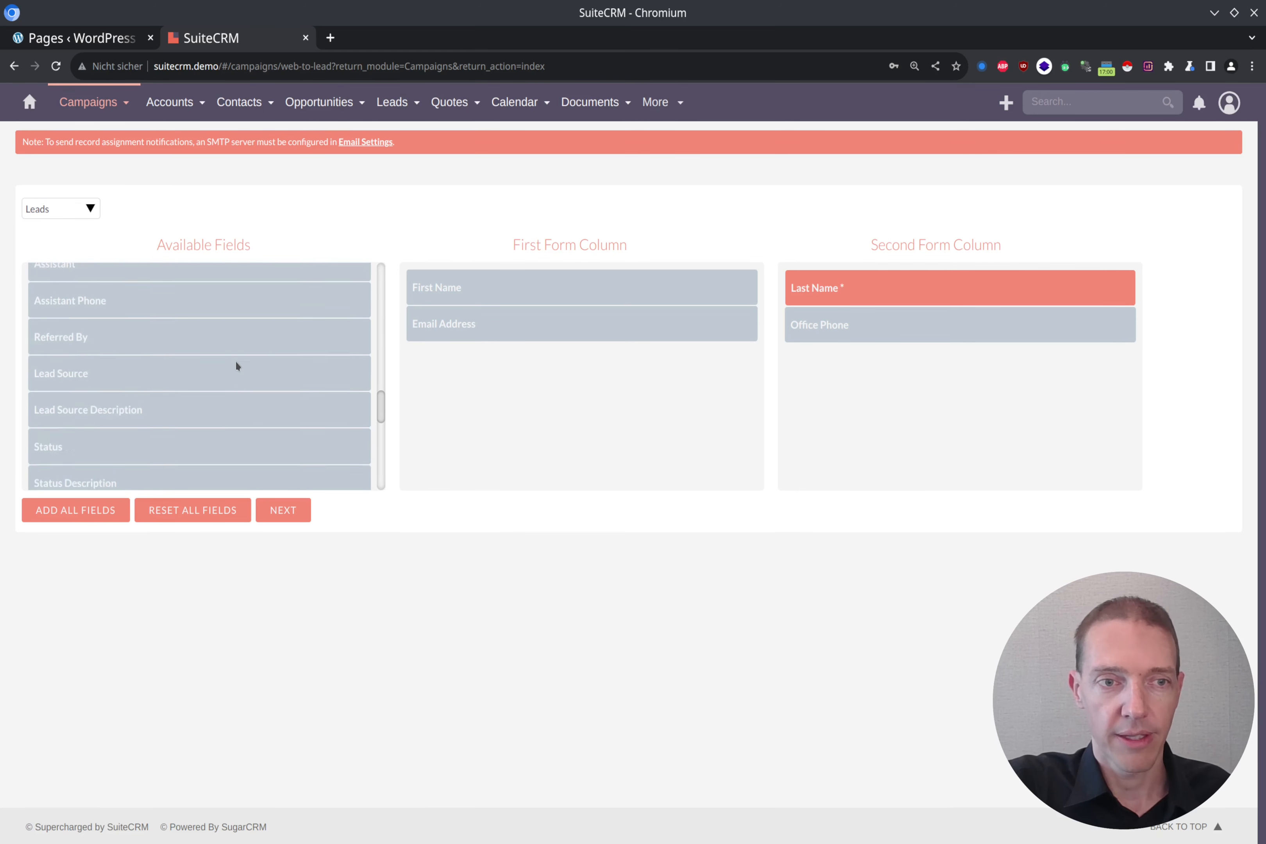
{"action": "left_click_drag", "start_coordinate": [163, 423], "coordinate": [489, 398]}
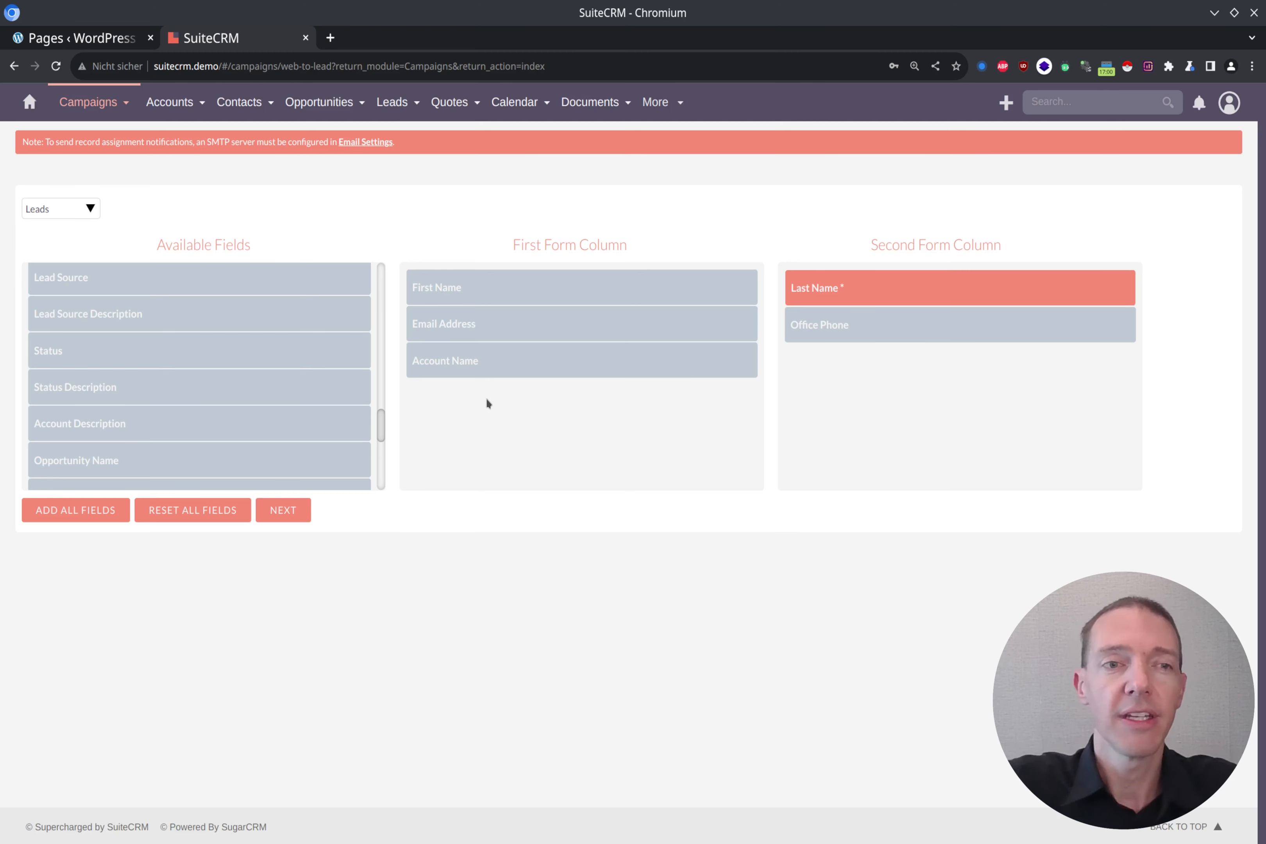
{"action": "scroll", "coordinate": [185, 383], "scroll_direction": "down", "scroll_amount": 10}
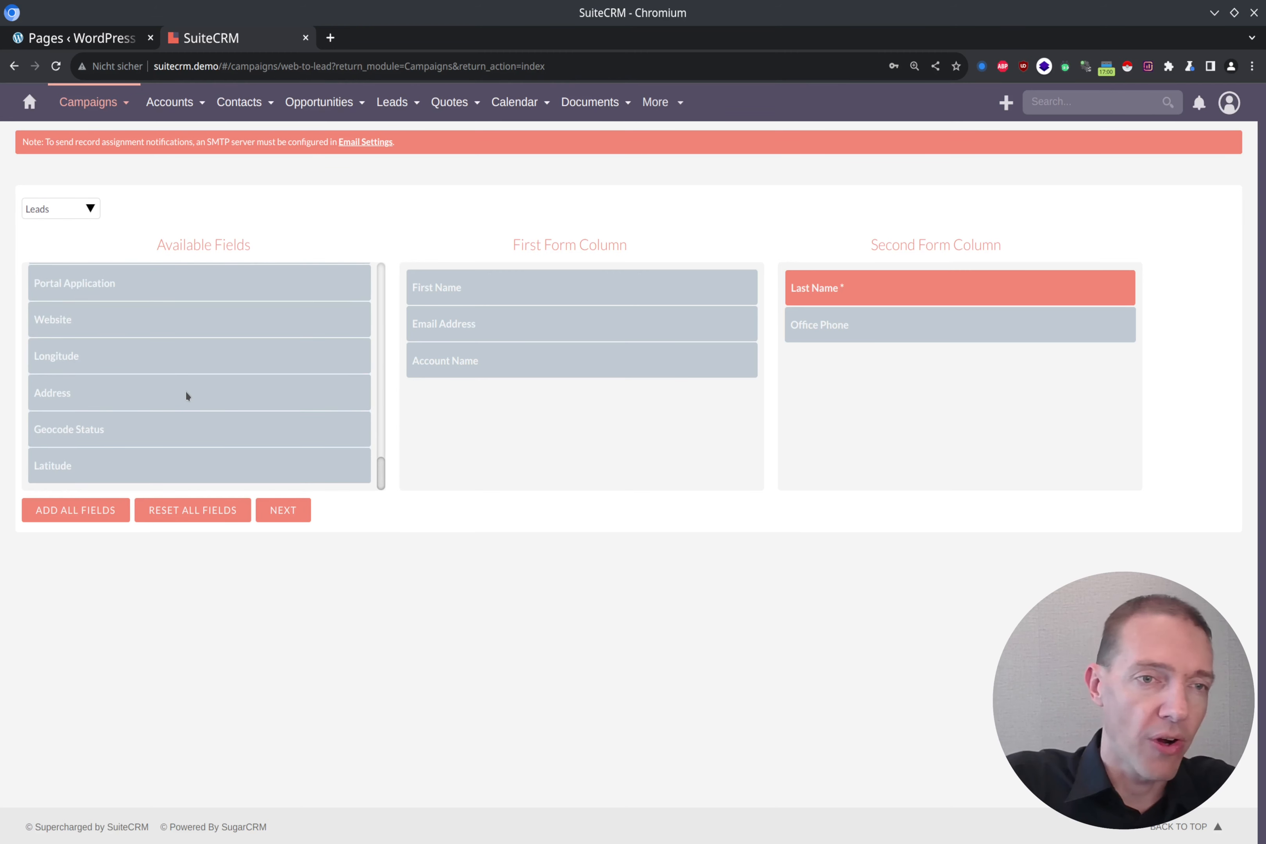
{"action": "scroll", "coordinate": [186, 393], "scroll_direction": "up", "scroll_amount": 10}
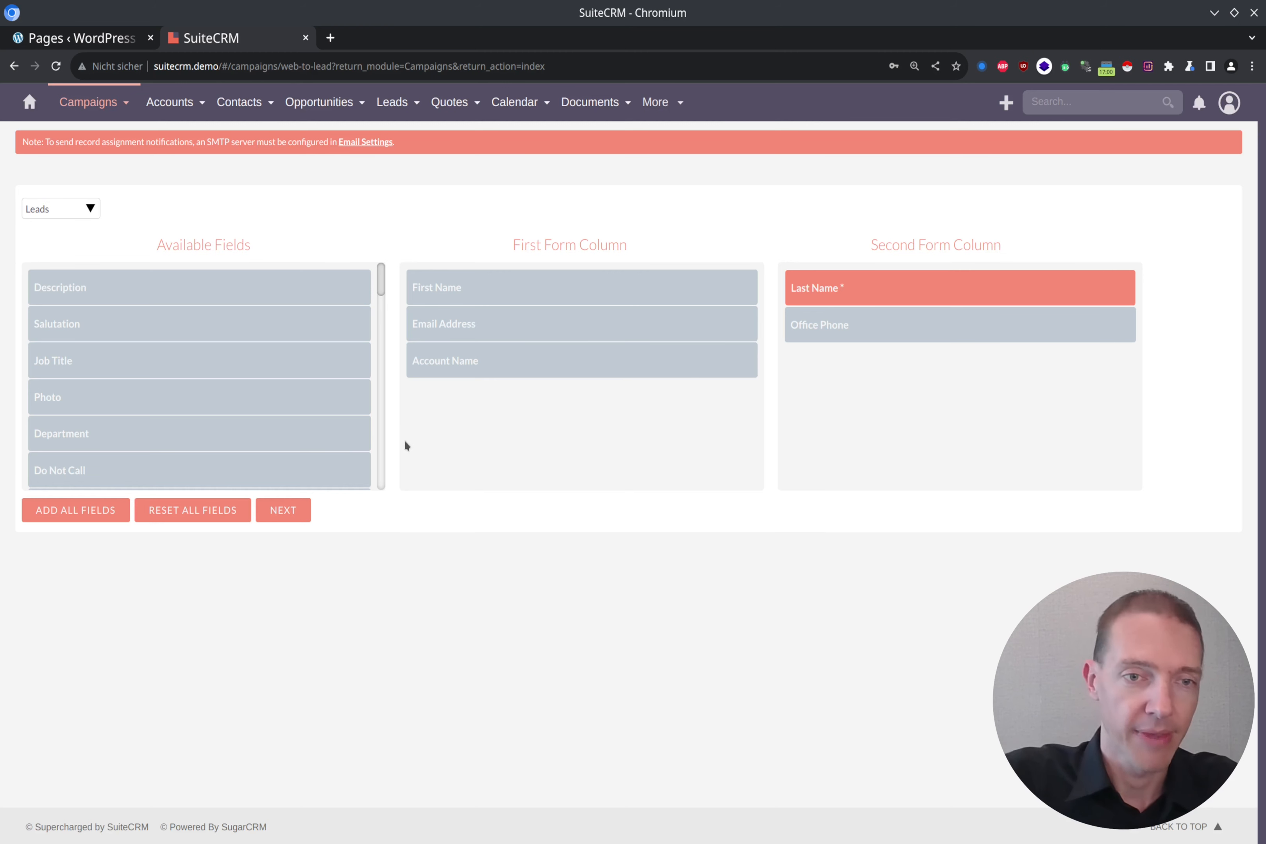
{"action": "left_click", "coordinate": [283, 511]}
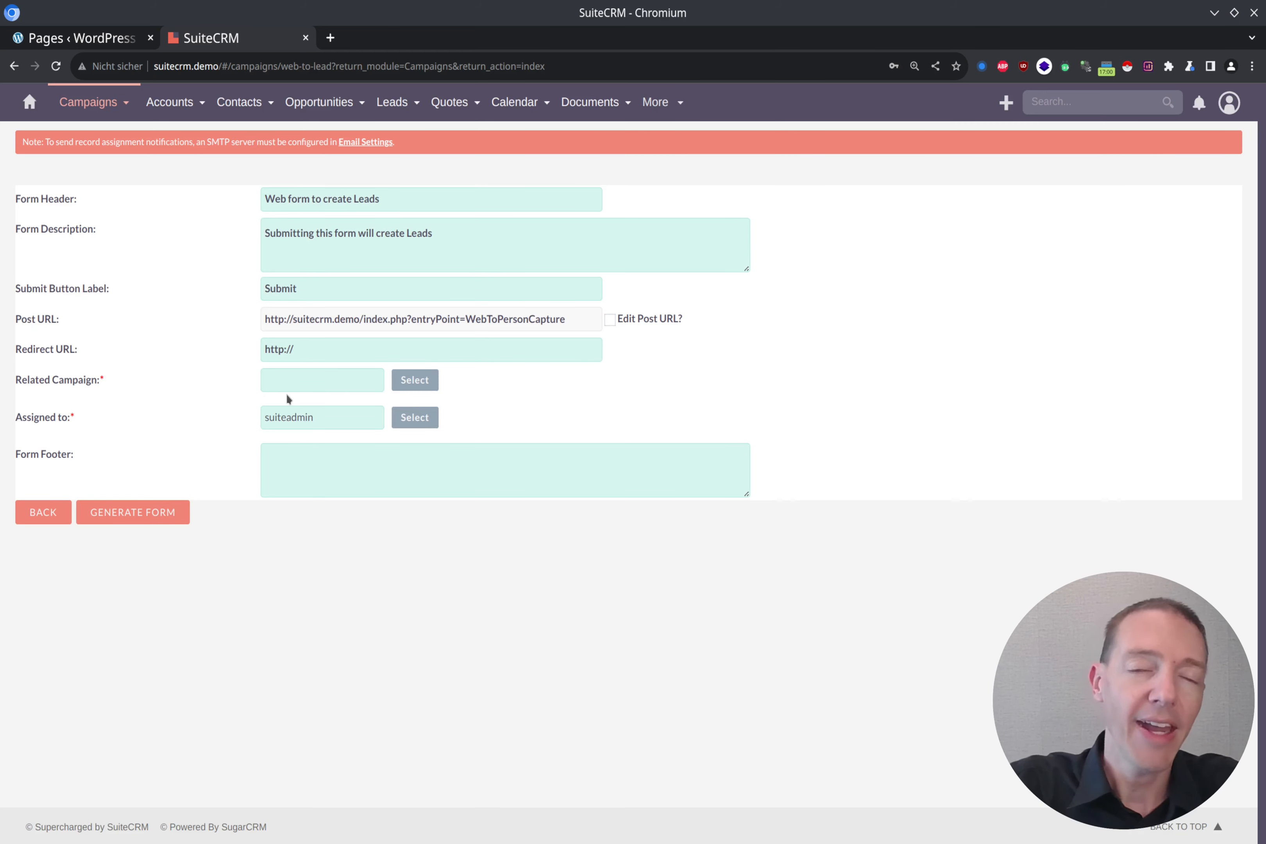
{"action": "left_click", "coordinate": [390, 199]}
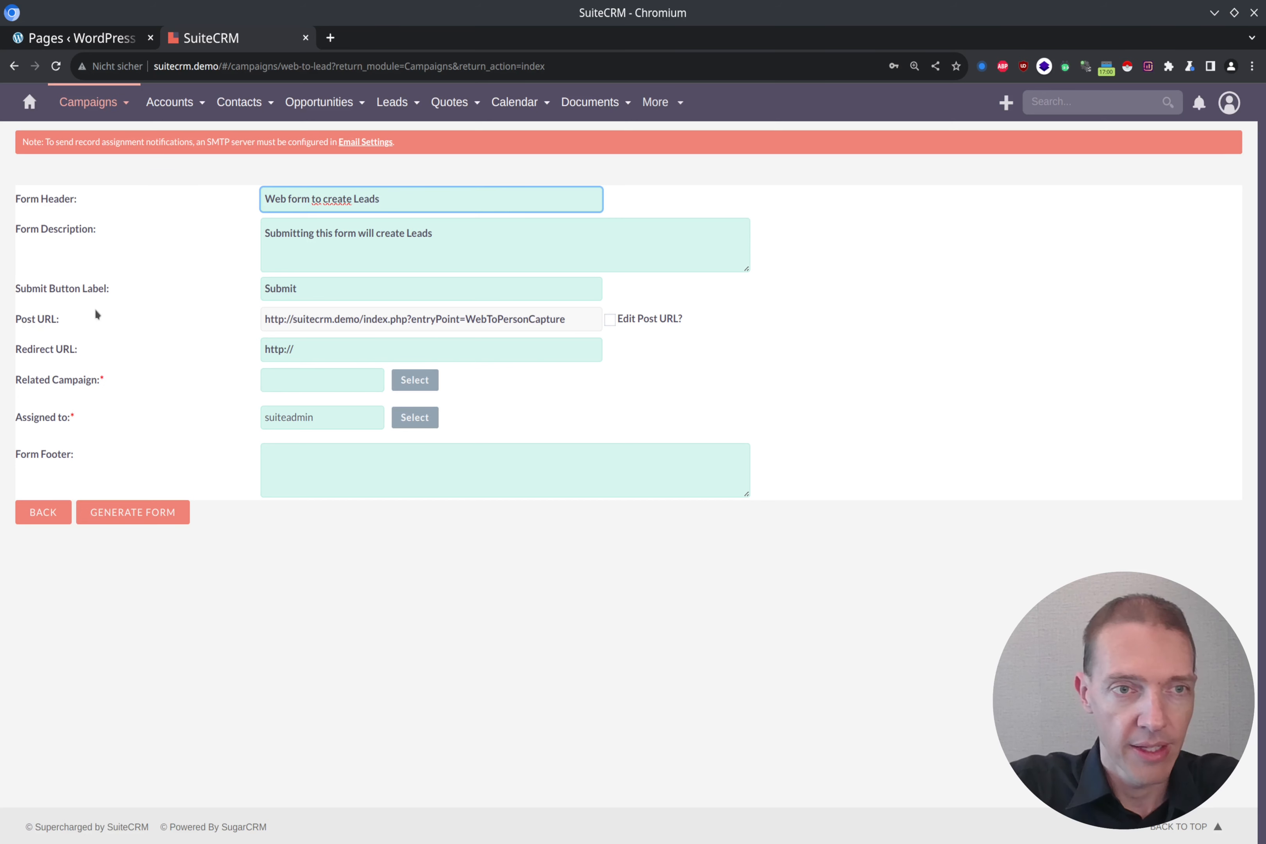
{"action": "left_click_drag", "start_coordinate": [579, 318], "coordinate": [266, 322]}
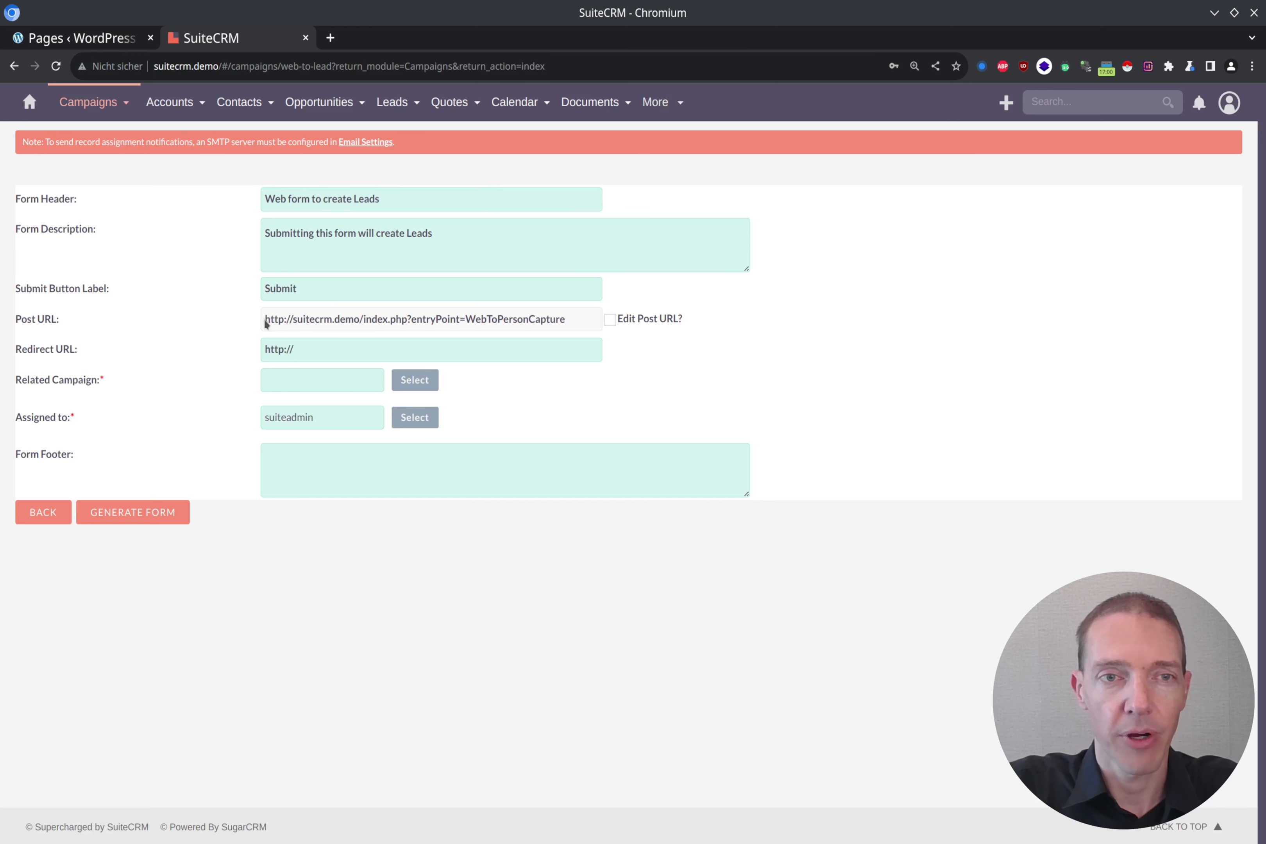
{"action": "left_click", "coordinate": [332, 349]}
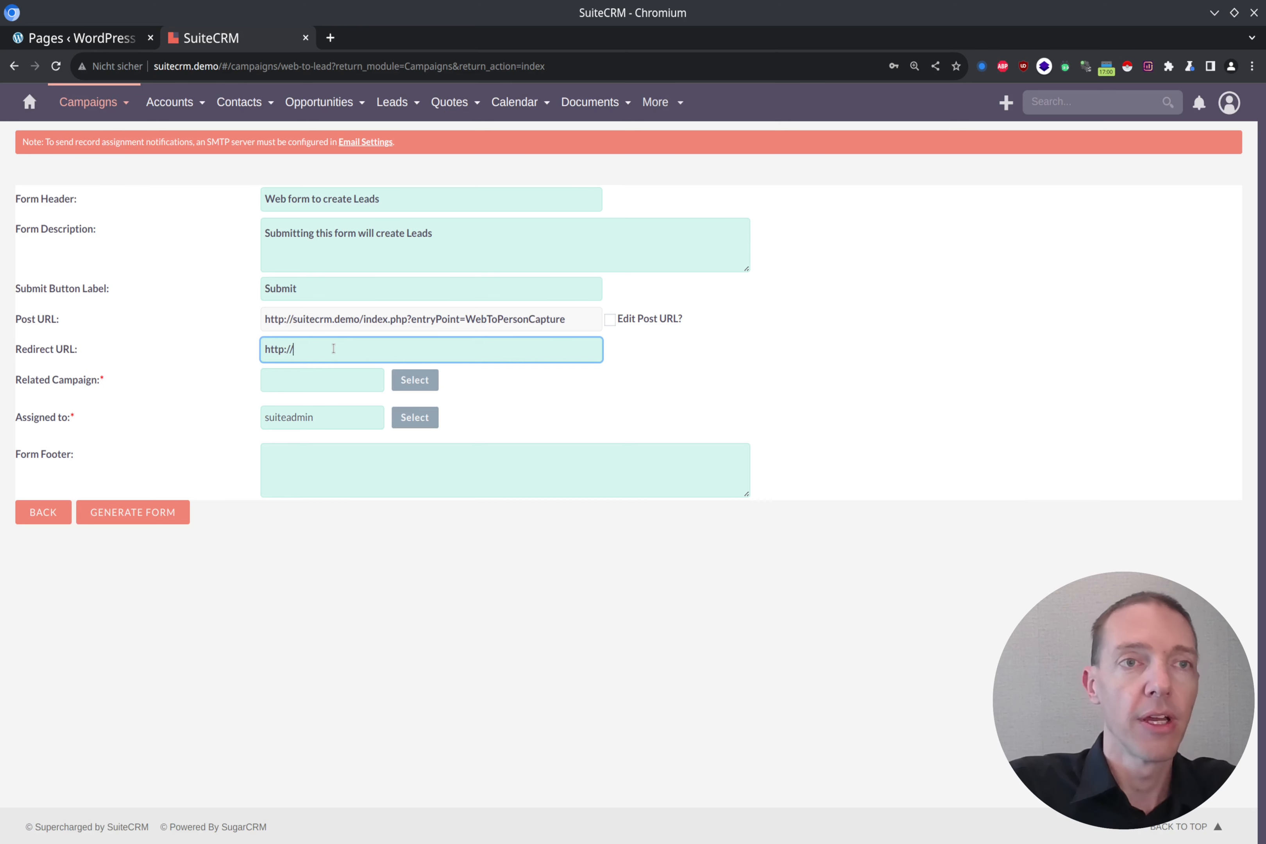
{"action": "key", "text": "ctrl+Page_Up"}
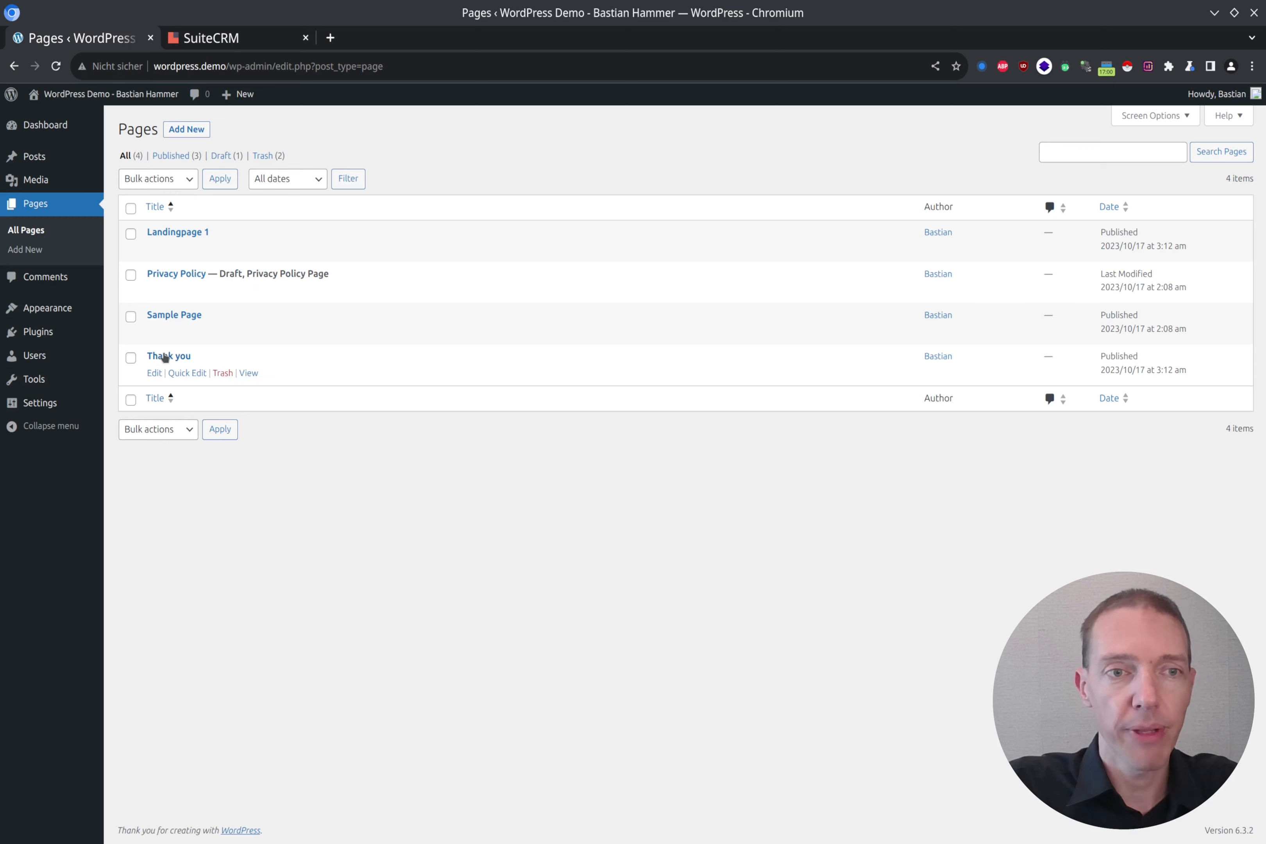
{"action": "right_click", "coordinate": [250, 372]}
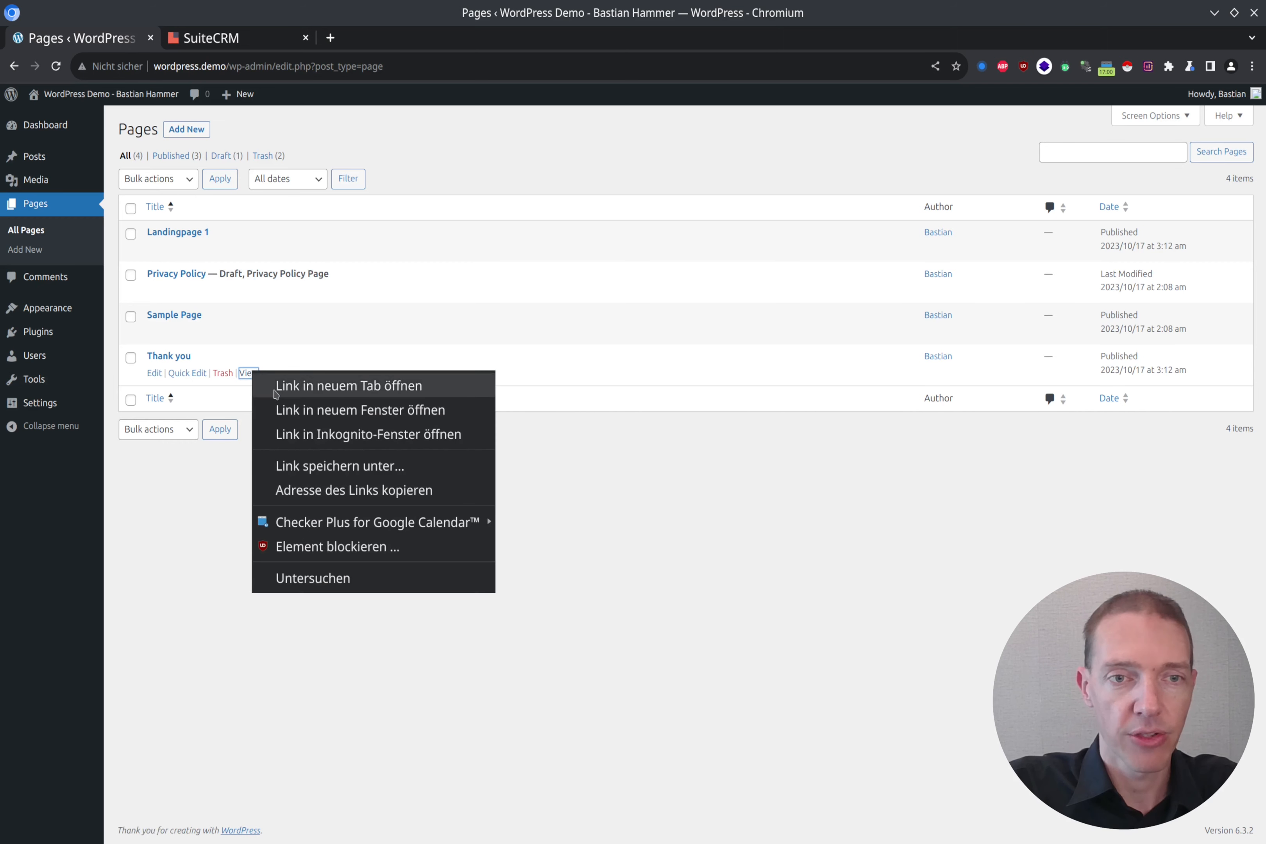
{"action": "left_click", "coordinate": [390, 490]}
{"action": "key", "text": "ctrl+Page_Down"}
{"action": "key", "text": "ctrl+a"}
{"action": "type", "text": "http://wordpress.demo/thank-you/"}
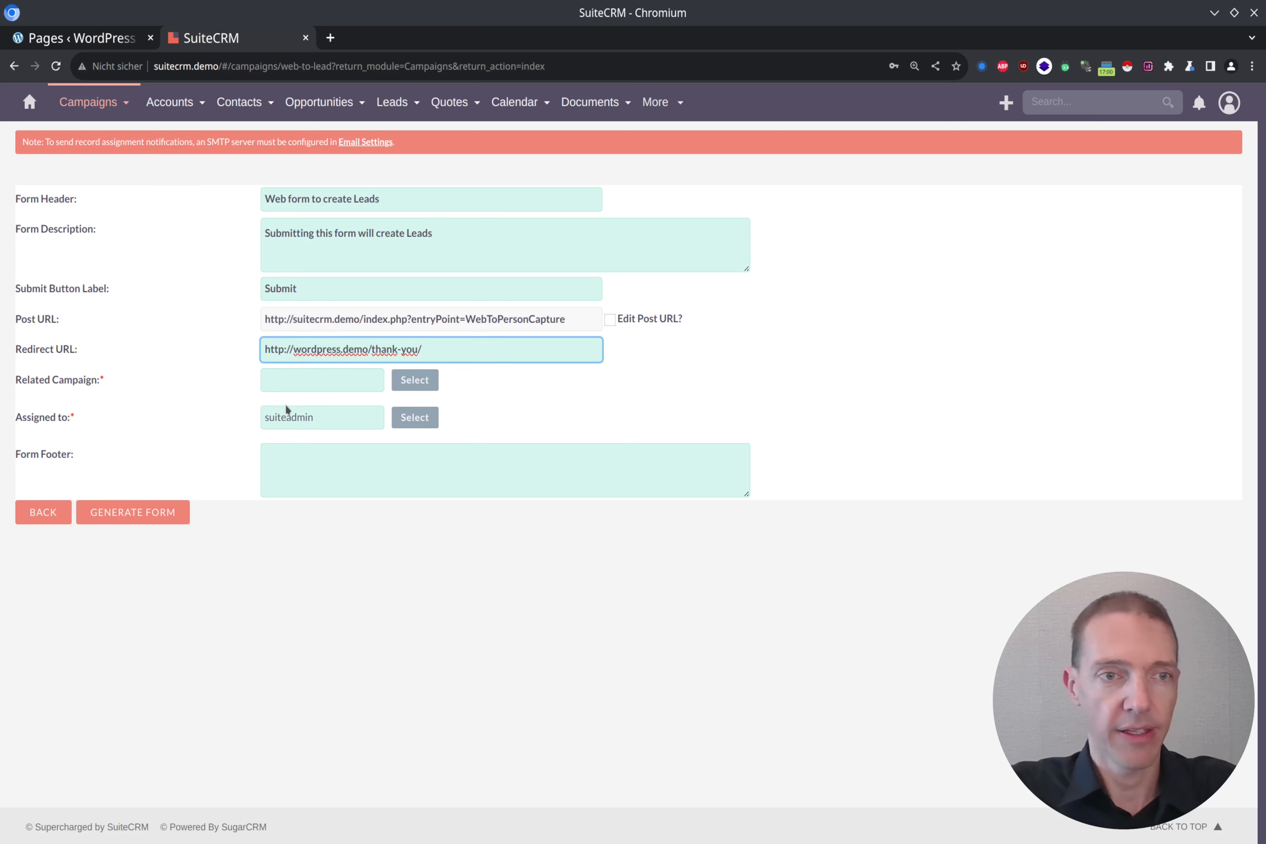
Step: Select Landing page 1 as the related campaign and generate the web-to-lead form
{"action": "left_click_drag", "start_coordinate": [122, 377], "coordinate": [53, 384]}
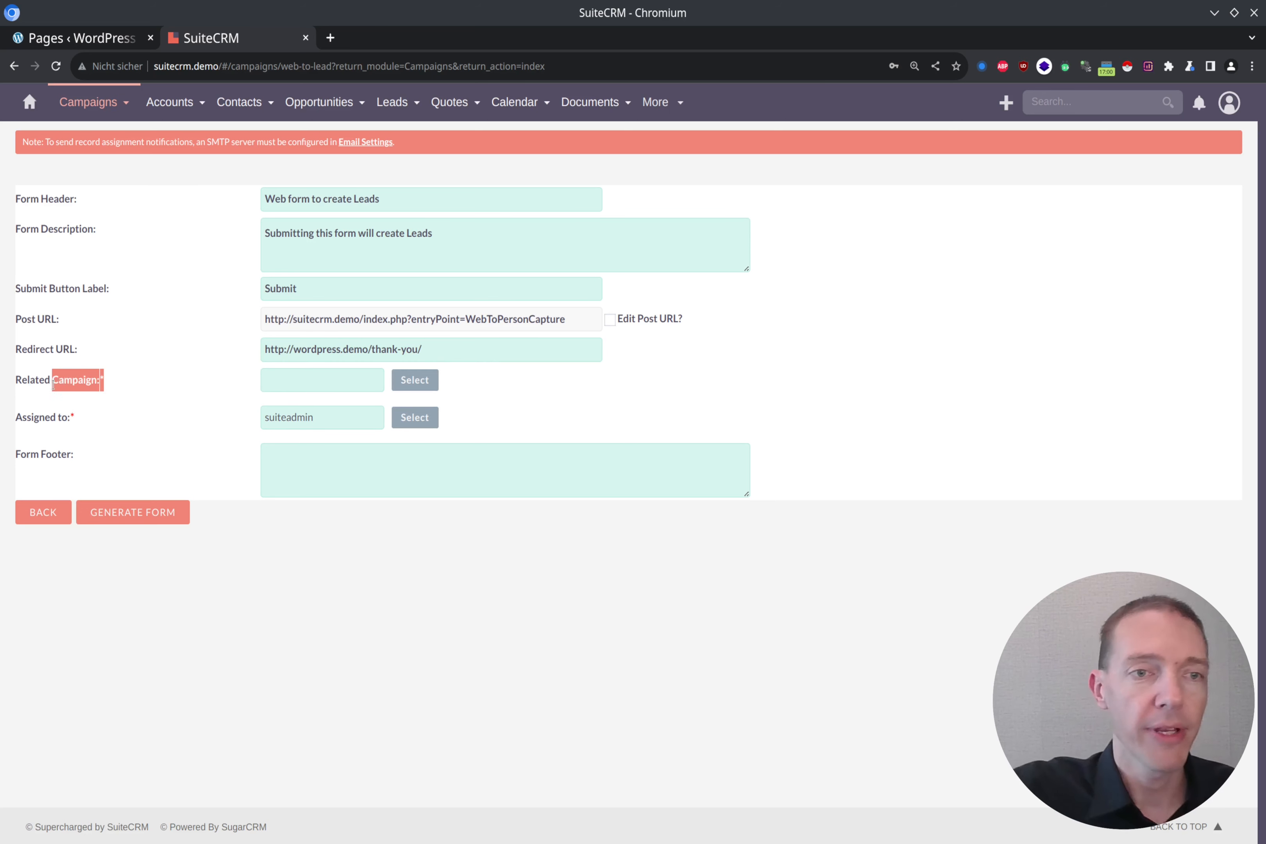
{"action": "left_click", "coordinate": [436, 384]}
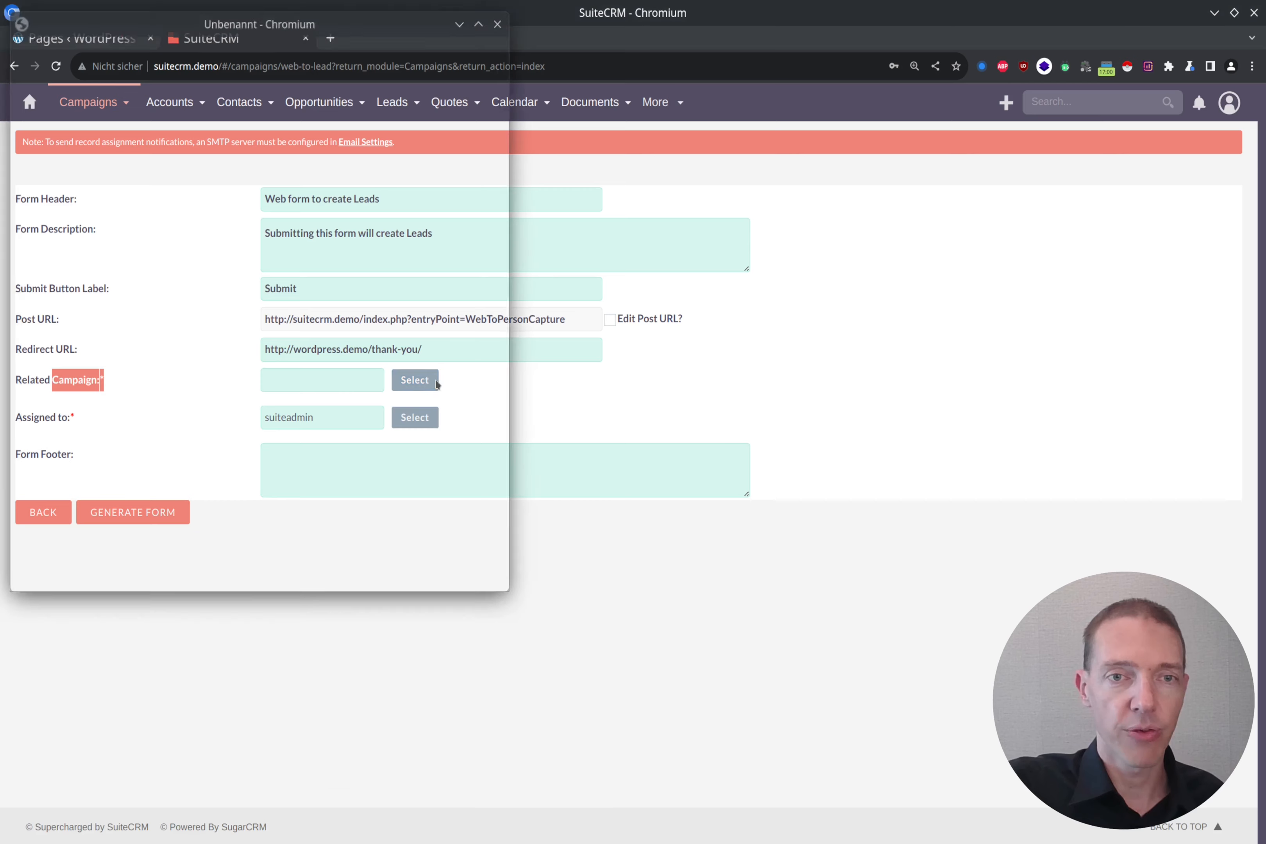
{"action": "scroll", "coordinate": [237, 350], "scroll_direction": "down", "scroll_amount": 3}
{"action": "left_click", "coordinate": [73, 548]}
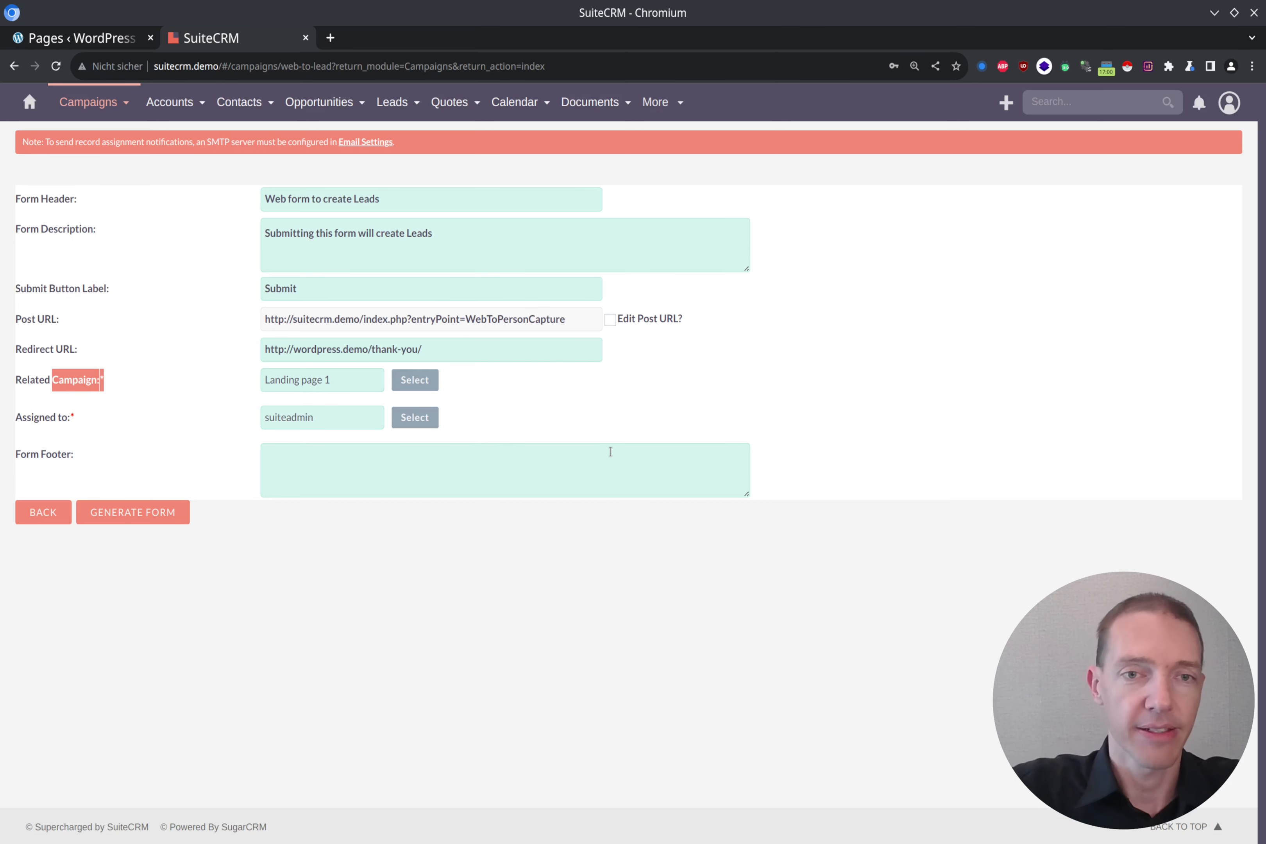
{"action": "left_click", "coordinate": [609, 452]}
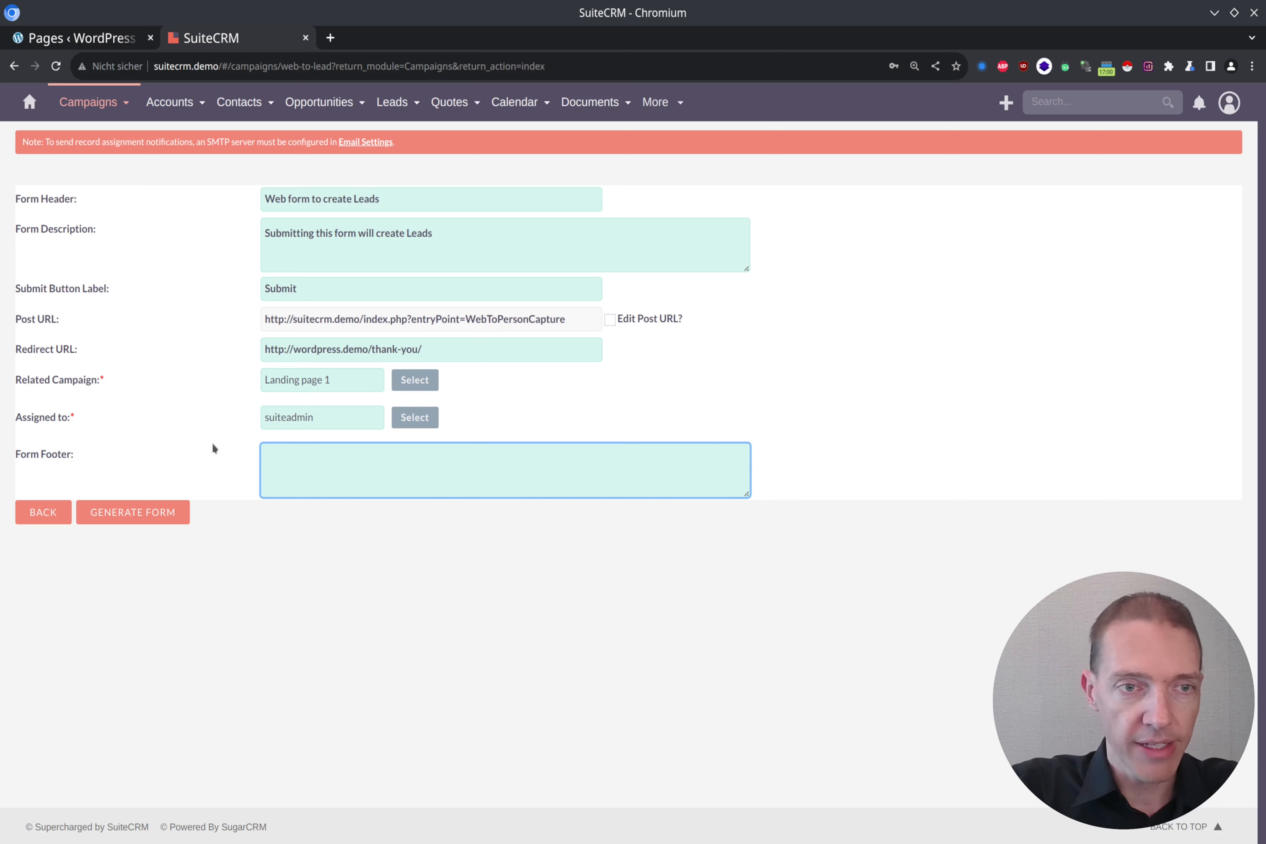
{"action": "left_click", "coordinate": [144, 515]}
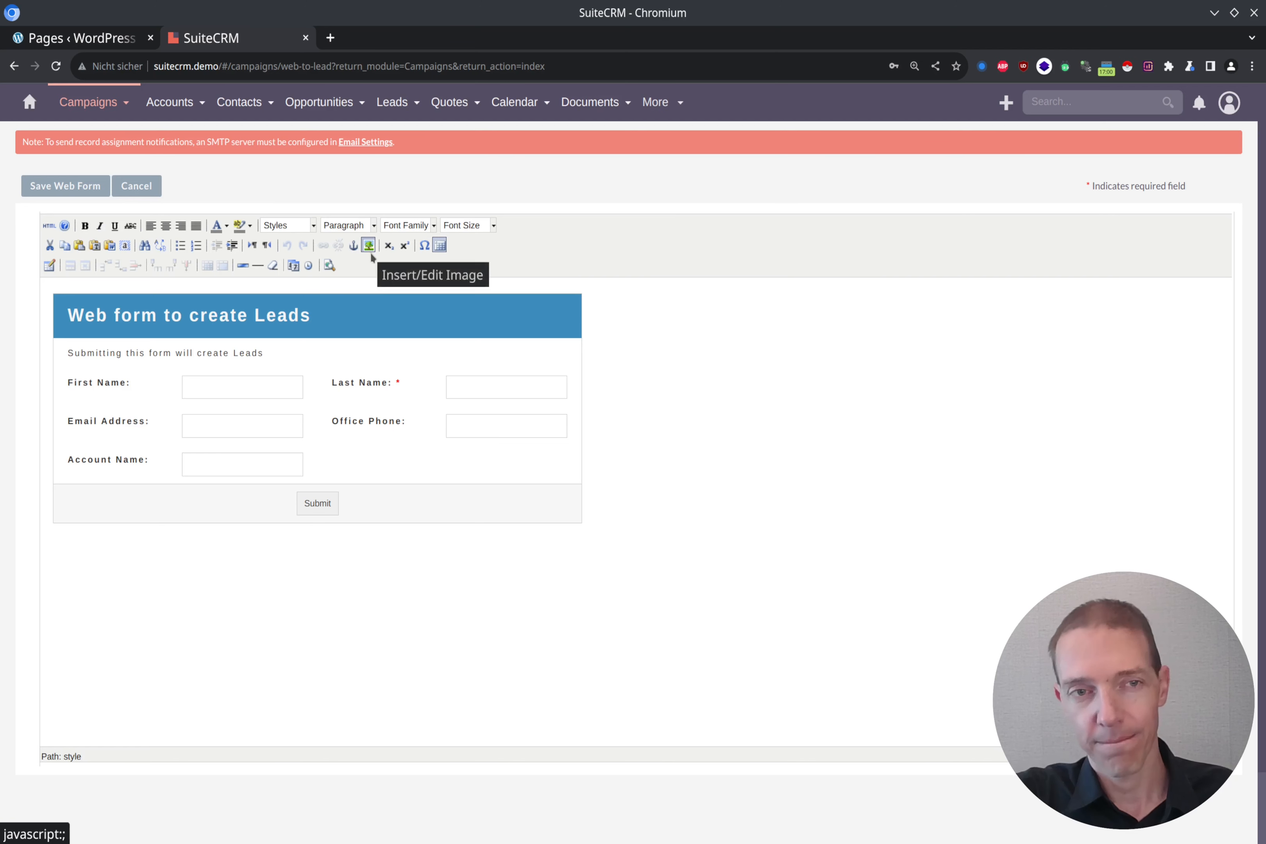
Step: Copy the generated web-to-lead form's full HTML source and go to the WordPress Pages list
{"action": "left_click", "coordinate": [49, 225]}
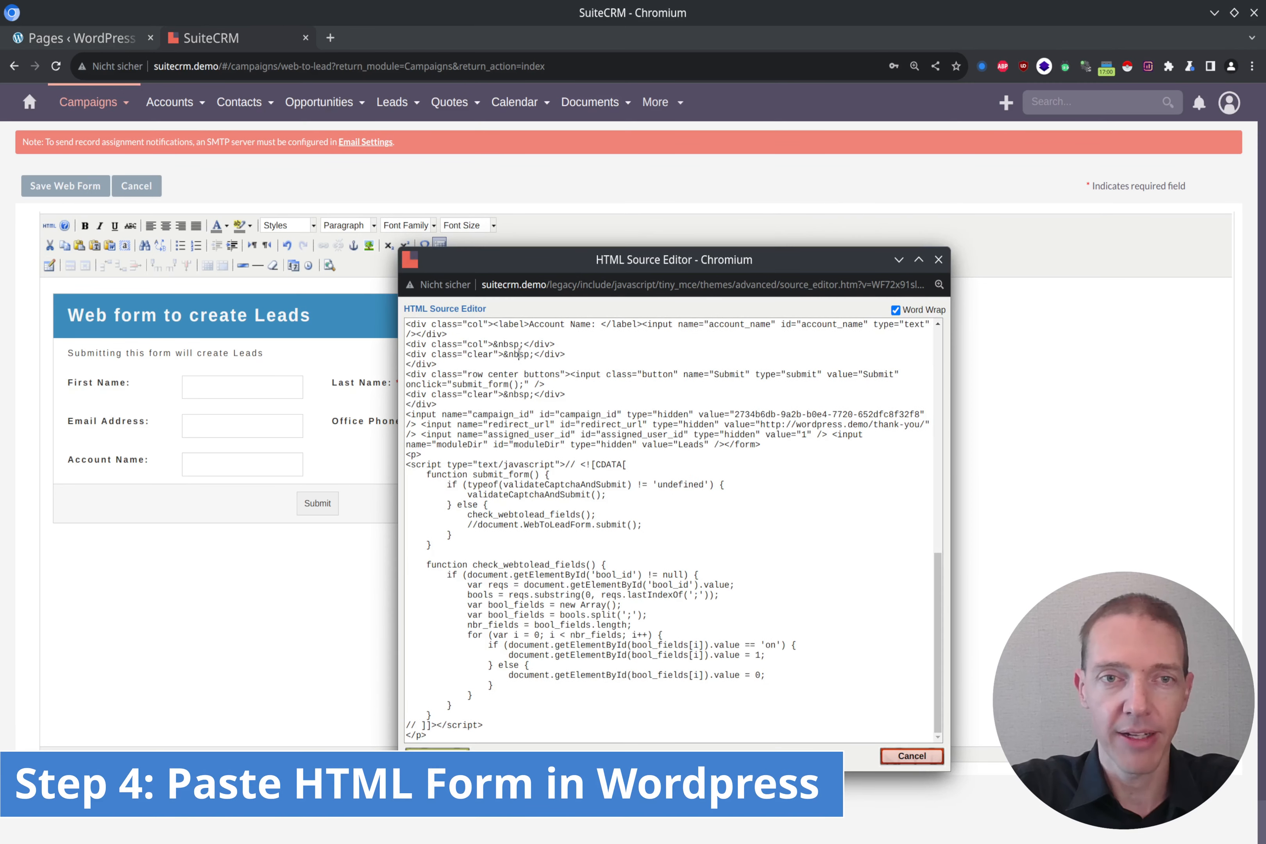
{"action": "key", "text": "ctrl+a"}
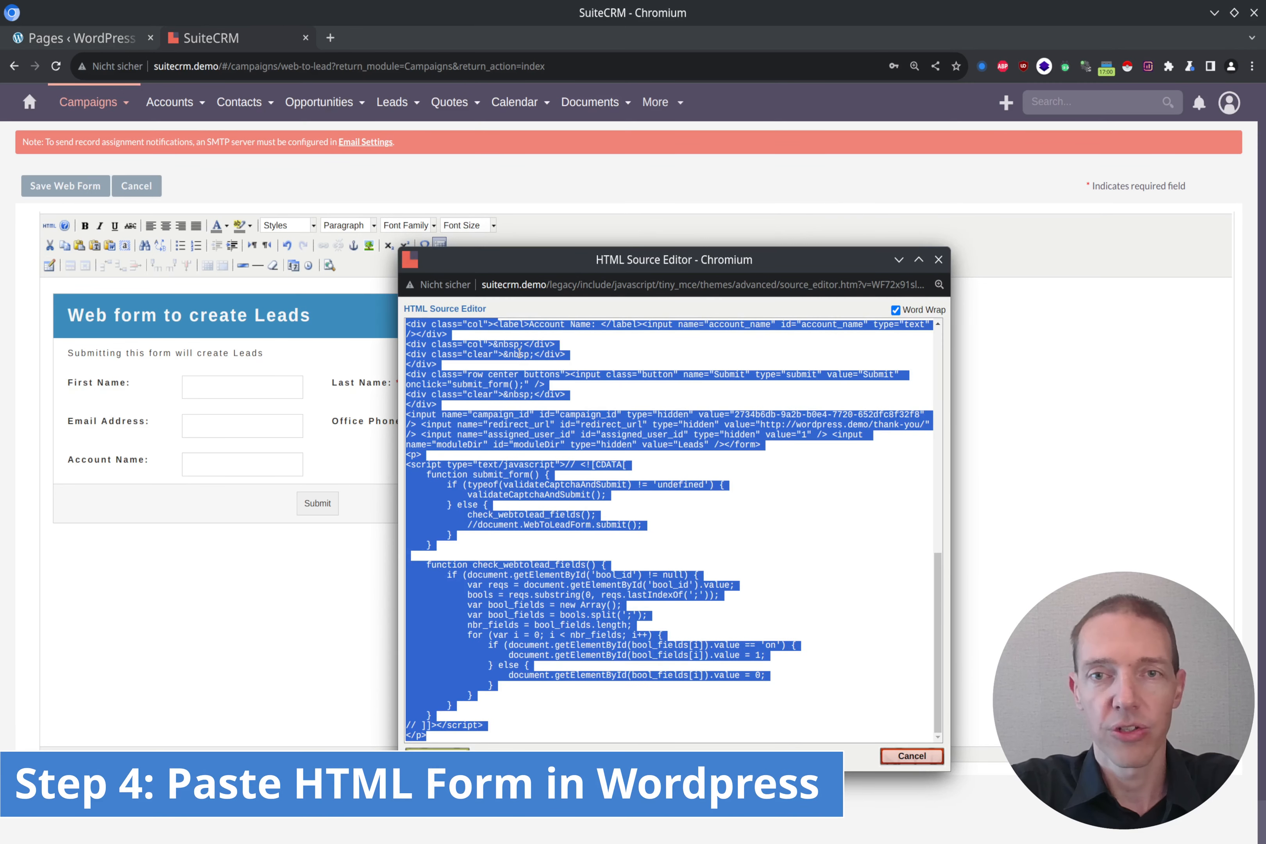
{"action": "left_click", "coordinate": [938, 259]}
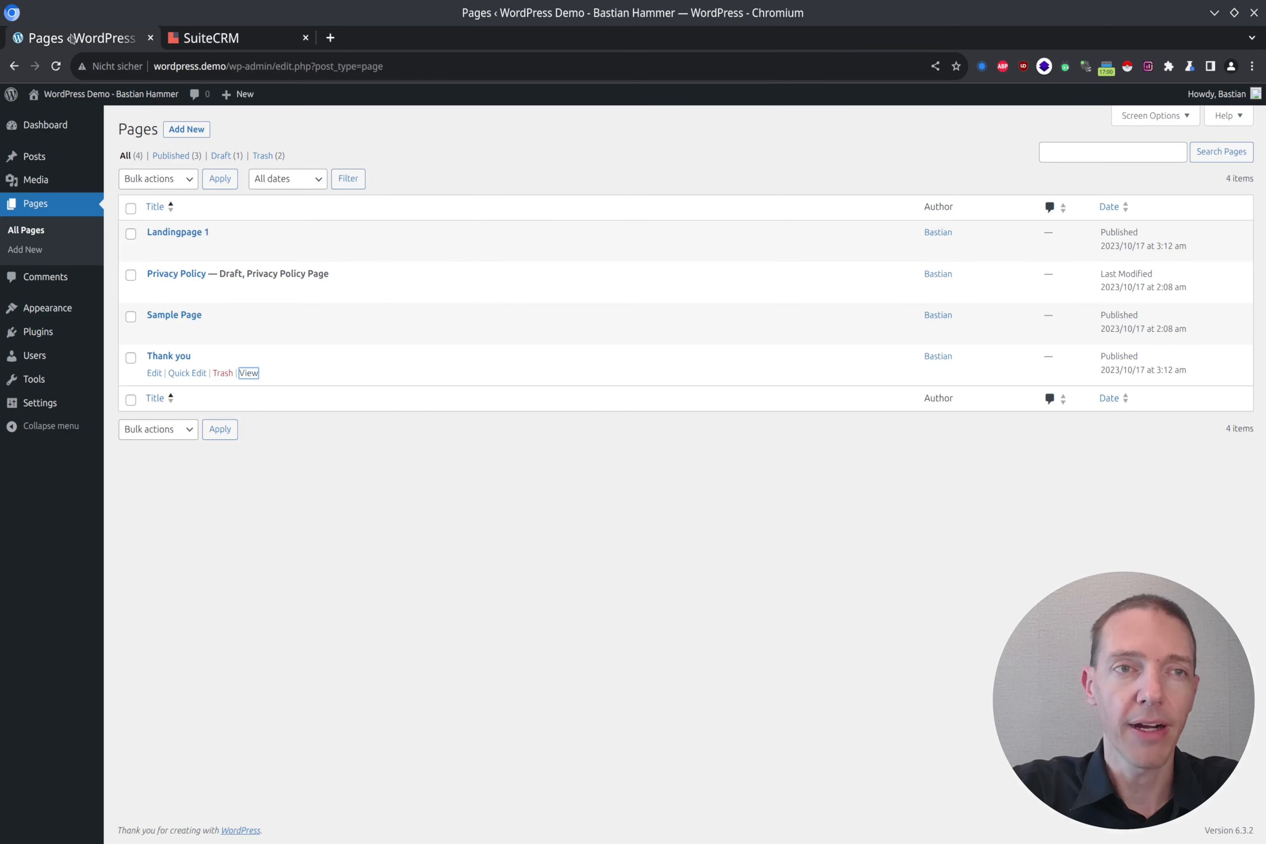
{"action": "left_click", "coordinate": [71, 40]}
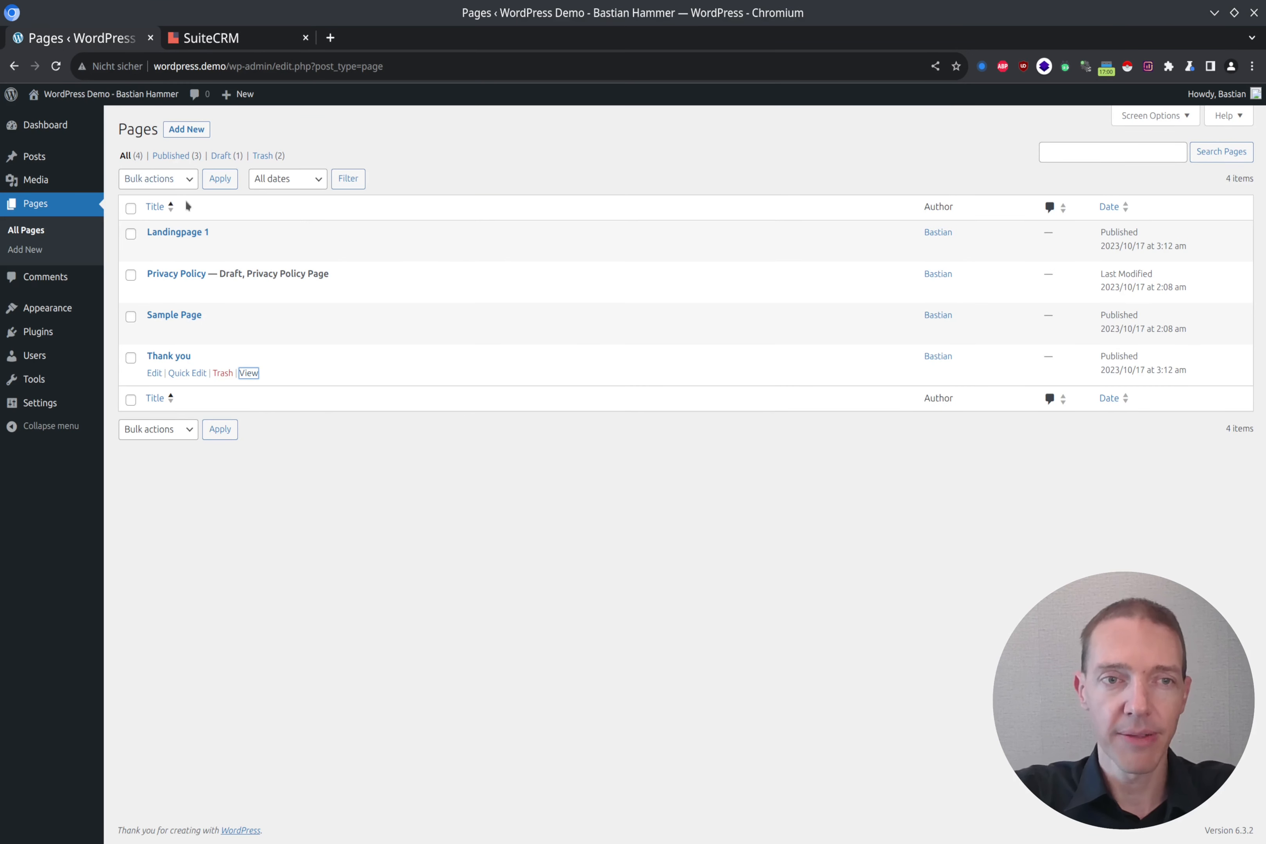
Step: Insert a Custom HTML block below the Landingpage 1 title
{"action": "mouse_move", "coordinate": [189, 234]}
{"action": "left_click", "coordinate": [155, 249]}
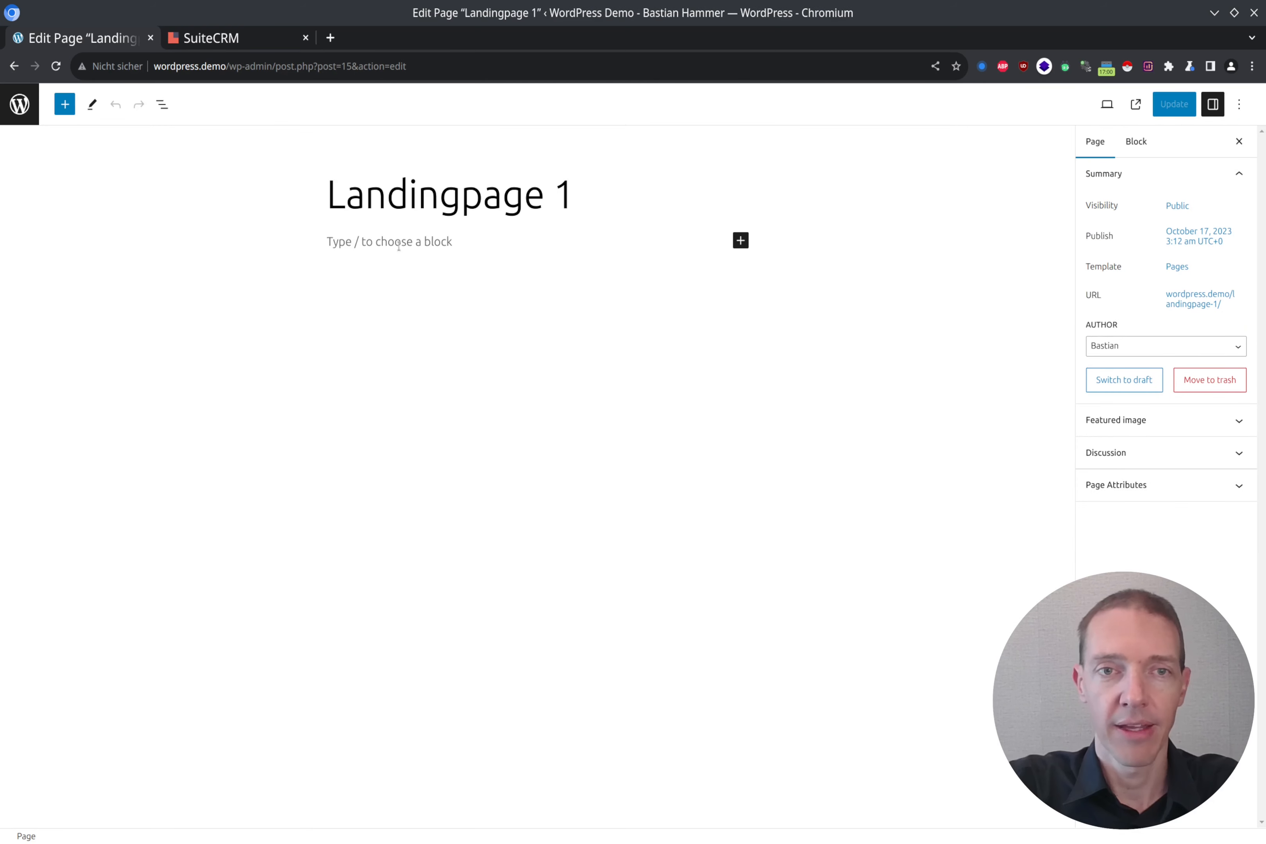
{"action": "left_click", "coordinate": [399, 246]}
{"action": "left_click", "coordinate": [740, 241]}
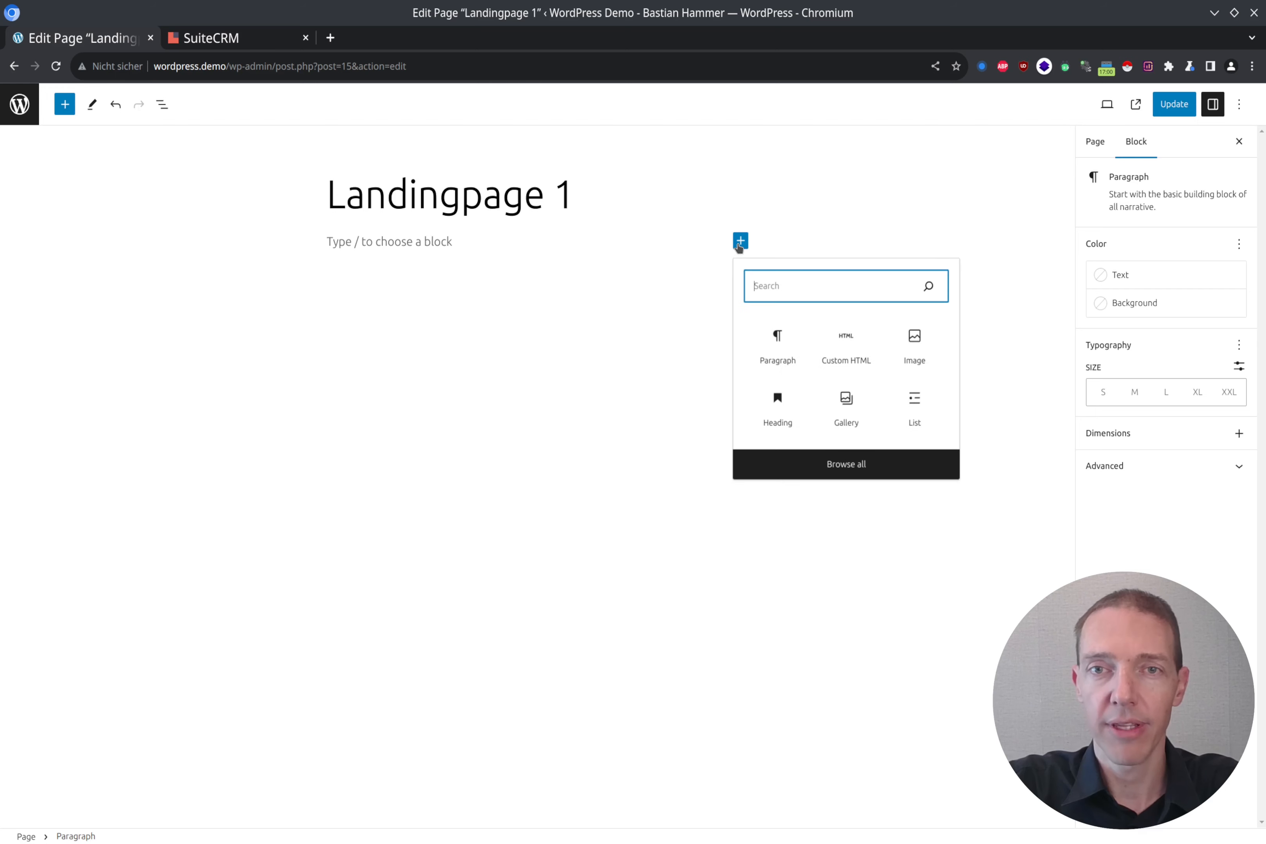
{"action": "type", "text": "html"}
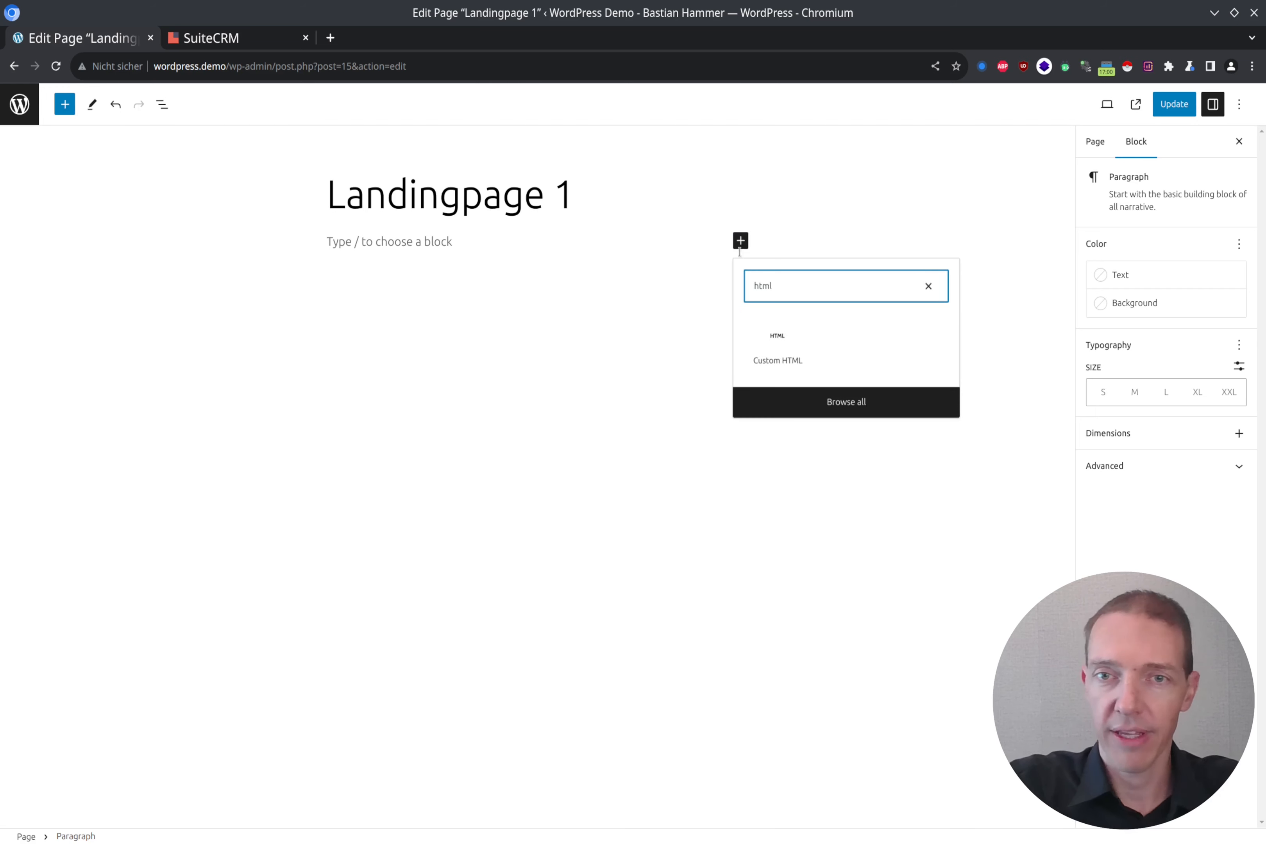
{"action": "left_click", "coordinate": [777, 338]}
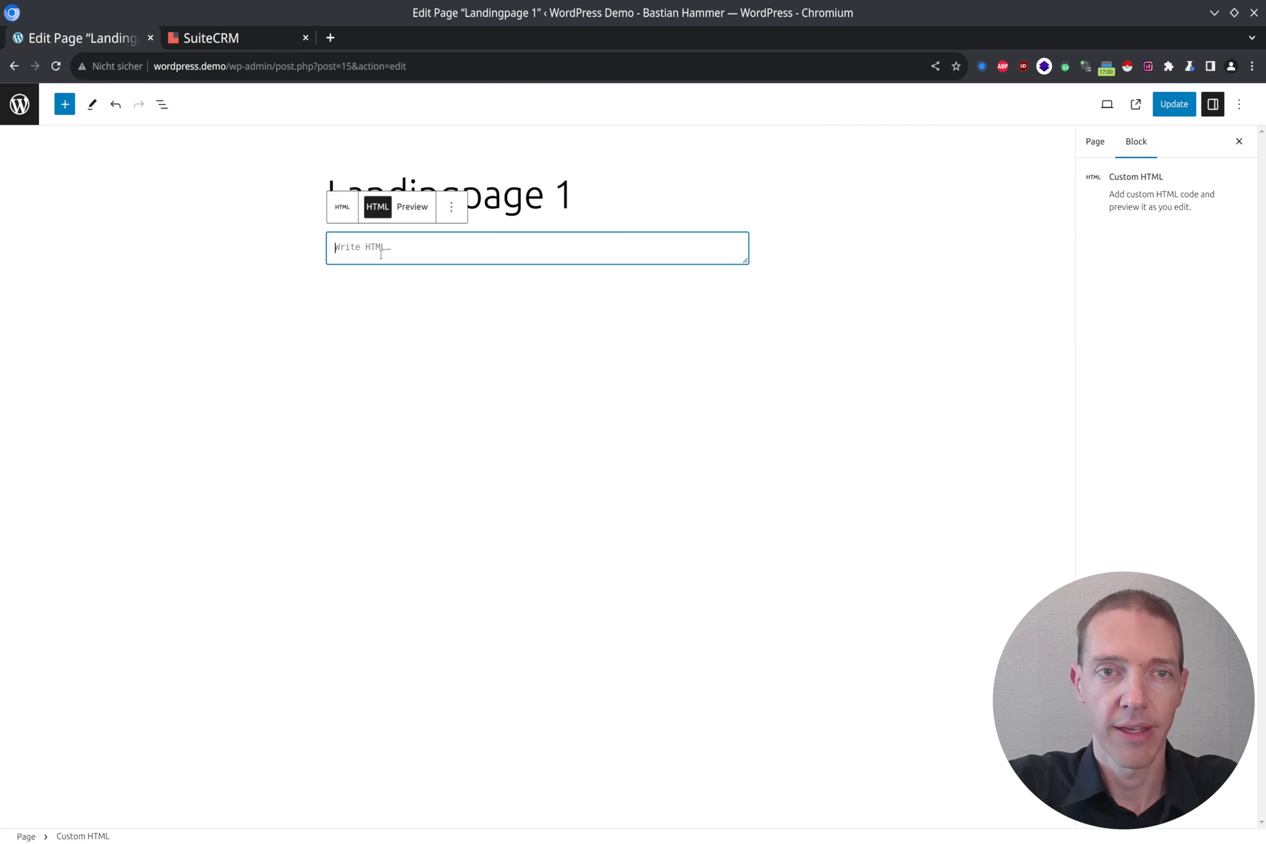
Step: Paste the SuiteCRM form code into the block and update the page
{"action": "key", "text": "ctrl+v"}
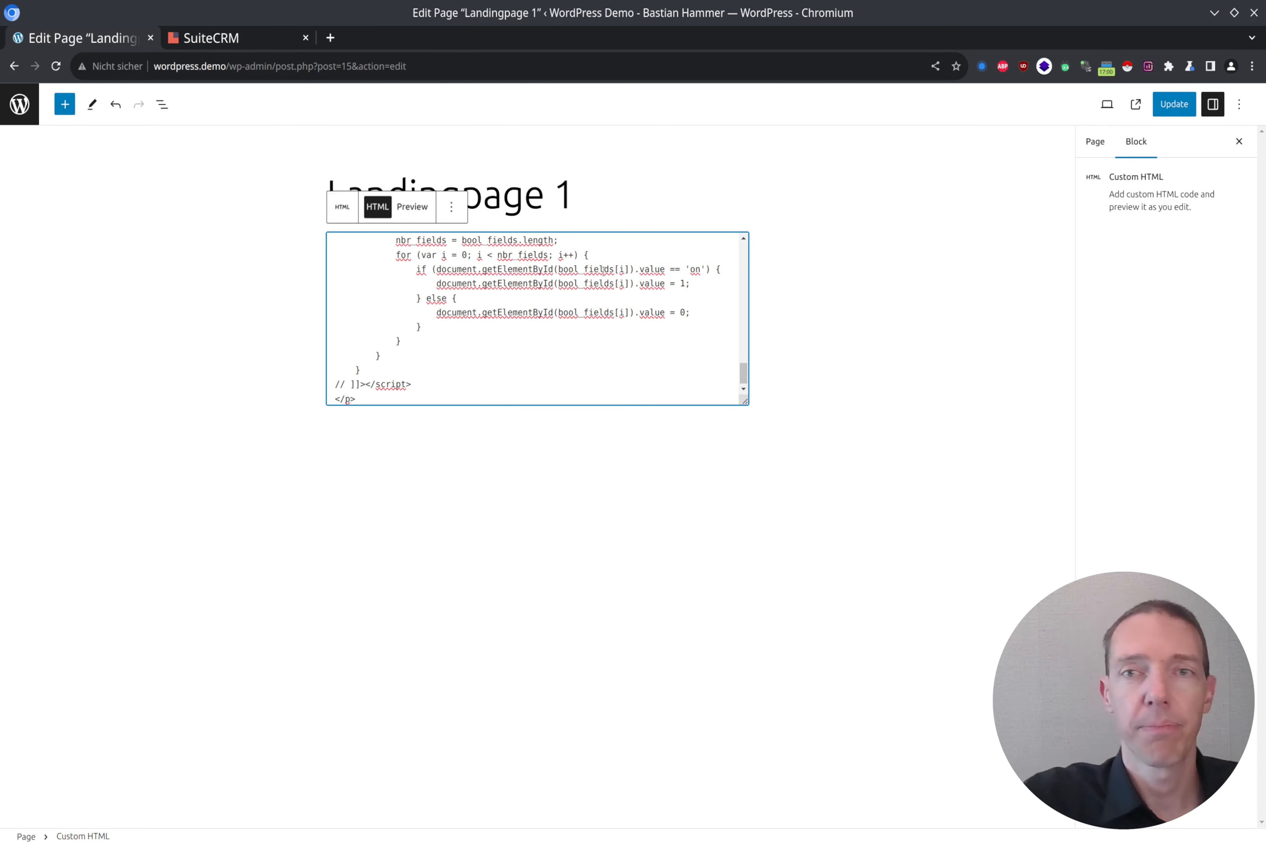
{"action": "left_click", "coordinate": [1170, 105]}
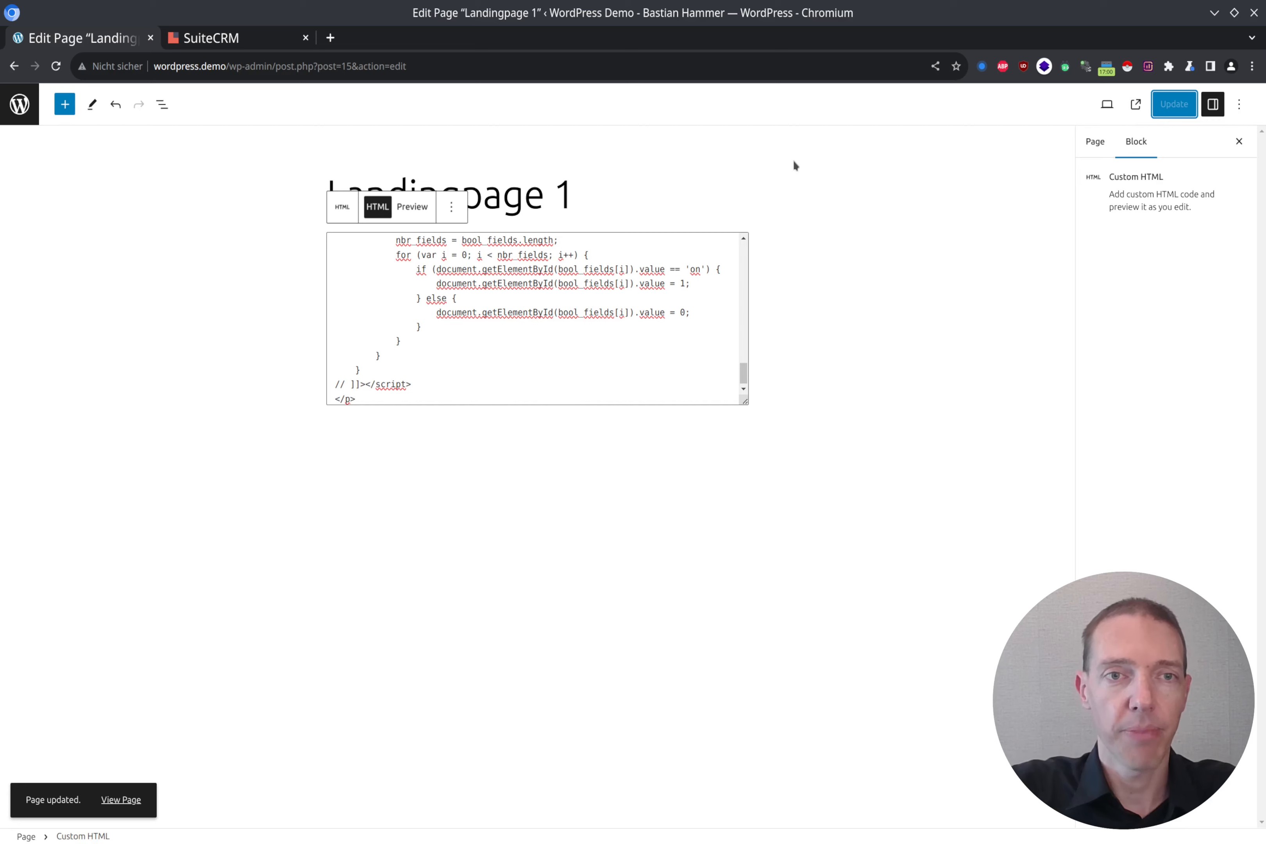
{"action": "key", "text": "alt+Tab"}
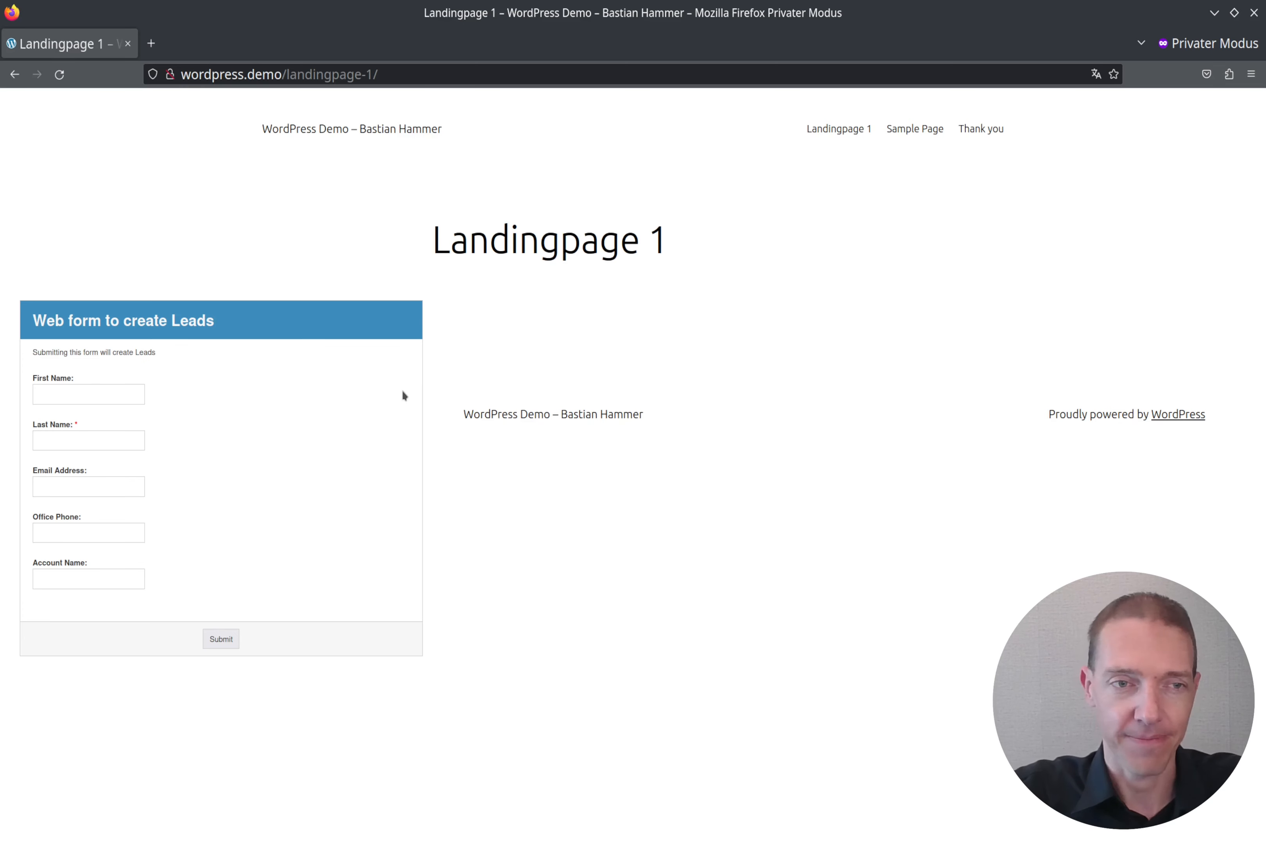
Step: Return from the live Landingpage 1 in Firefox to the WordPress page editor
{"action": "key", "text": "alt+Tab"}
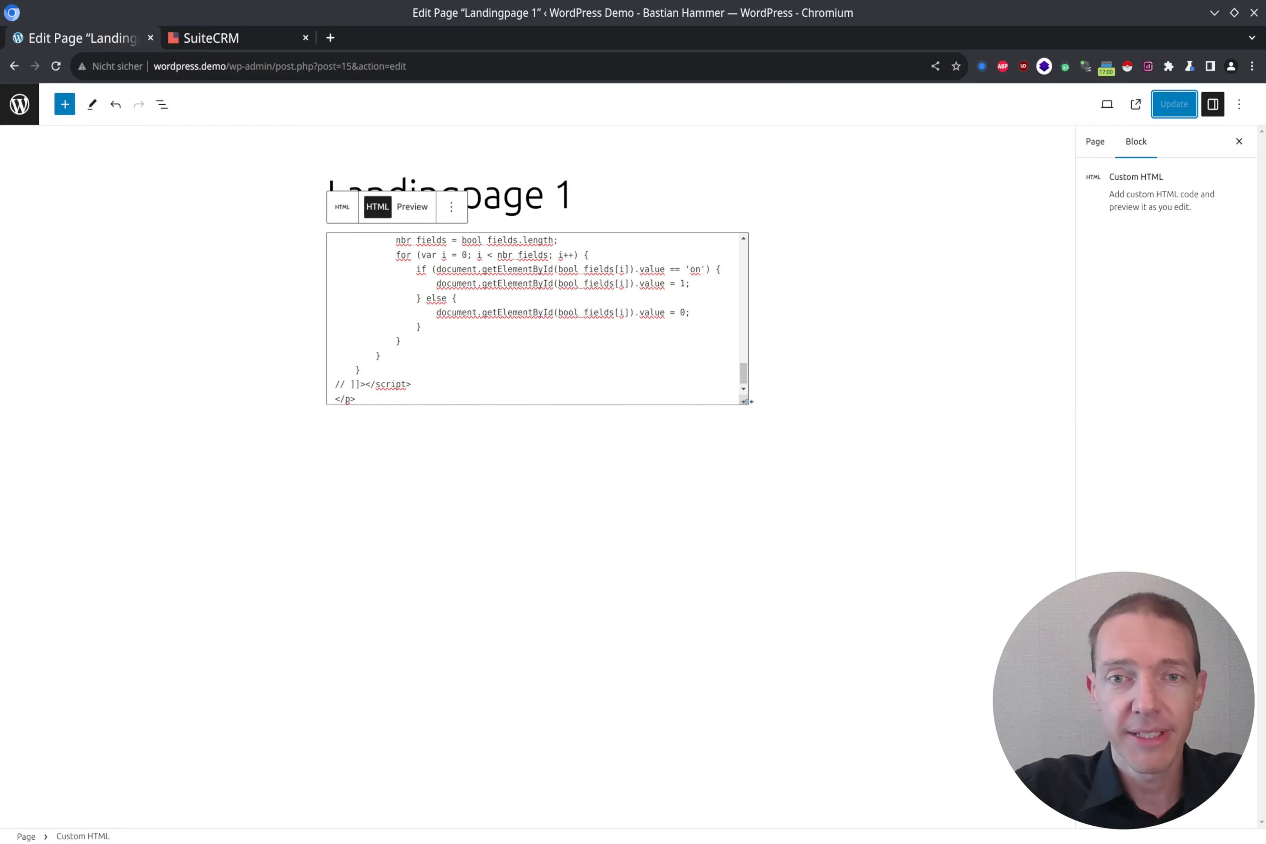
Step: Widen the Custom HTML block and compare it against the SuiteCRM web form
{"action": "left_click_drag", "start_coordinate": [745, 402], "coordinate": [948, 403]}
{"action": "scroll", "coordinate": [643, 339], "scroll_direction": "up", "scroll_amount": 5}
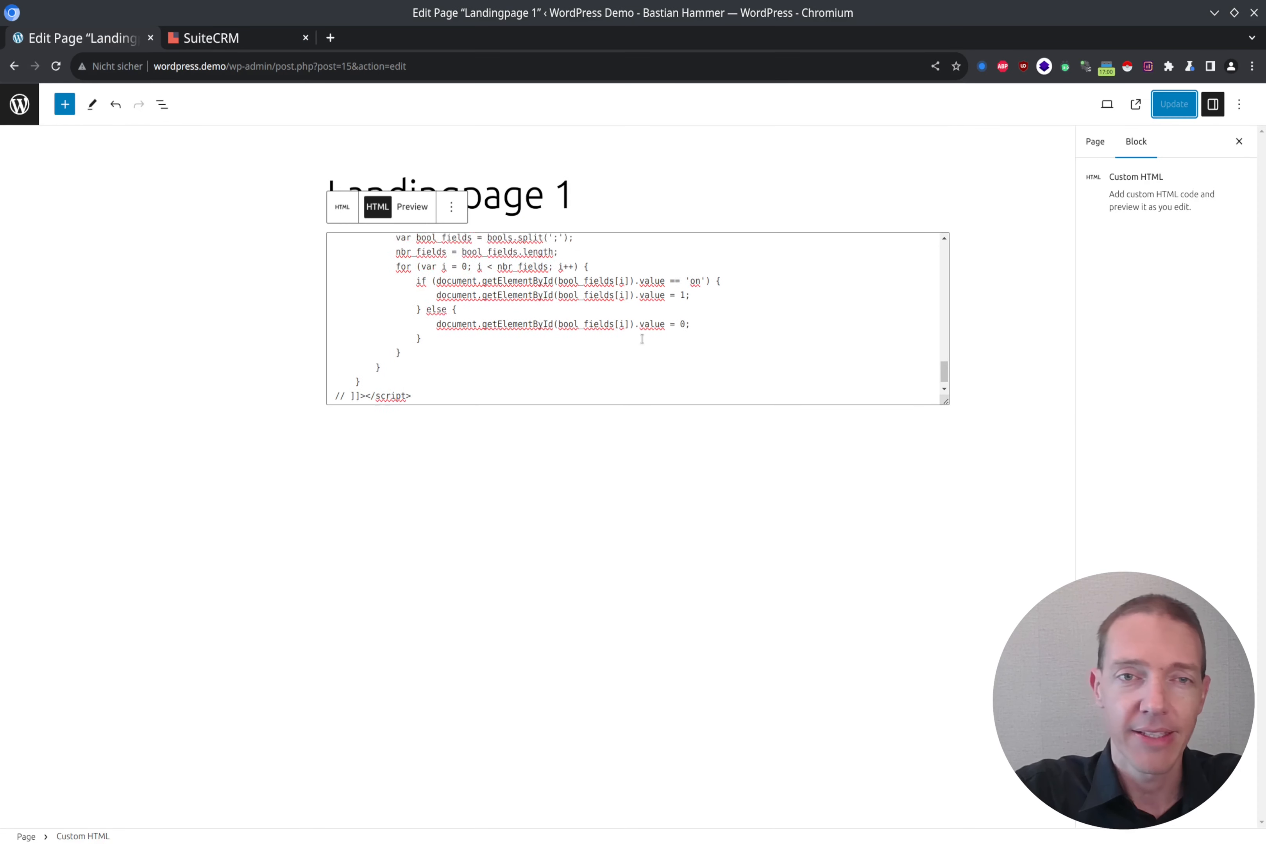
{"action": "scroll", "coordinate": [642, 339], "scroll_direction": "up", "scroll_amount": 10}
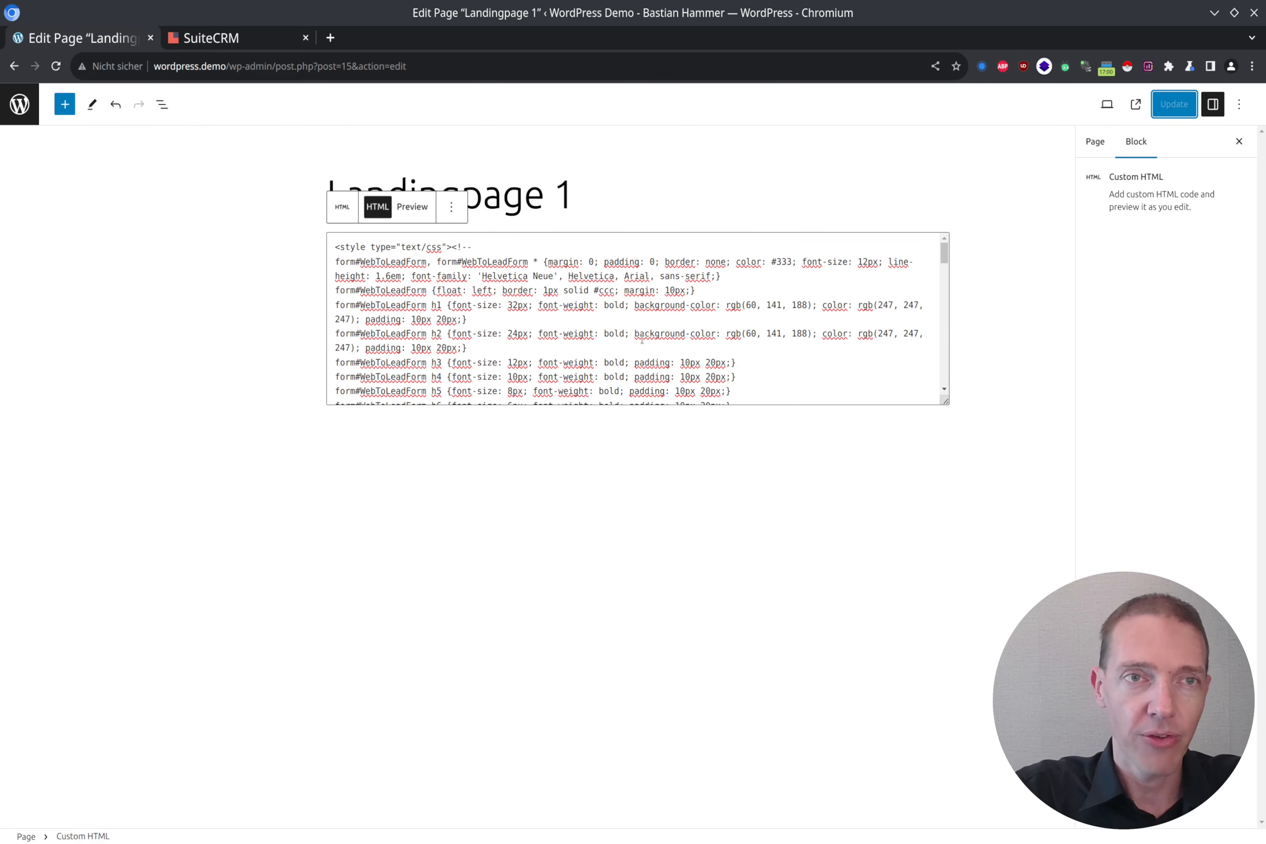
{"action": "key", "text": "ctrl+Tab"}
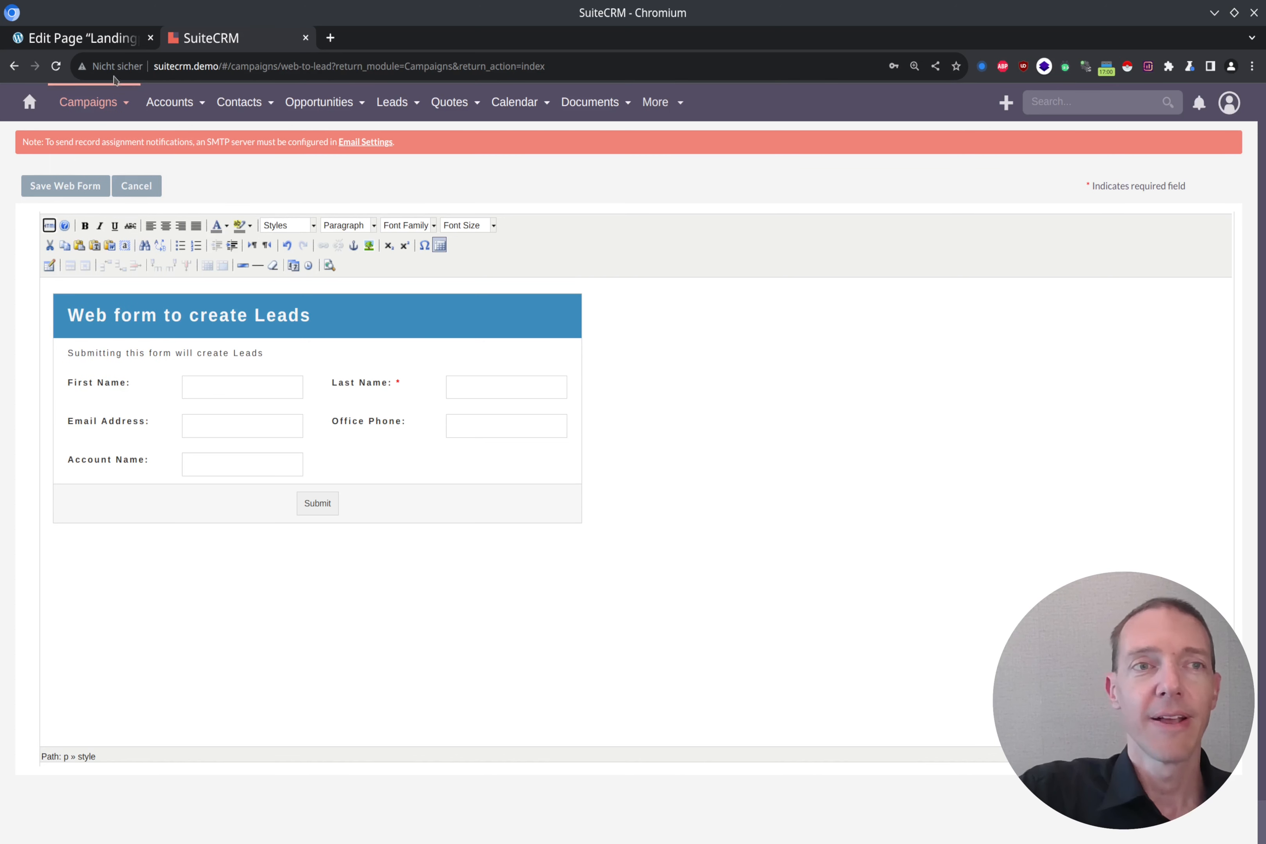
{"action": "left_click", "coordinate": [113, 42]}
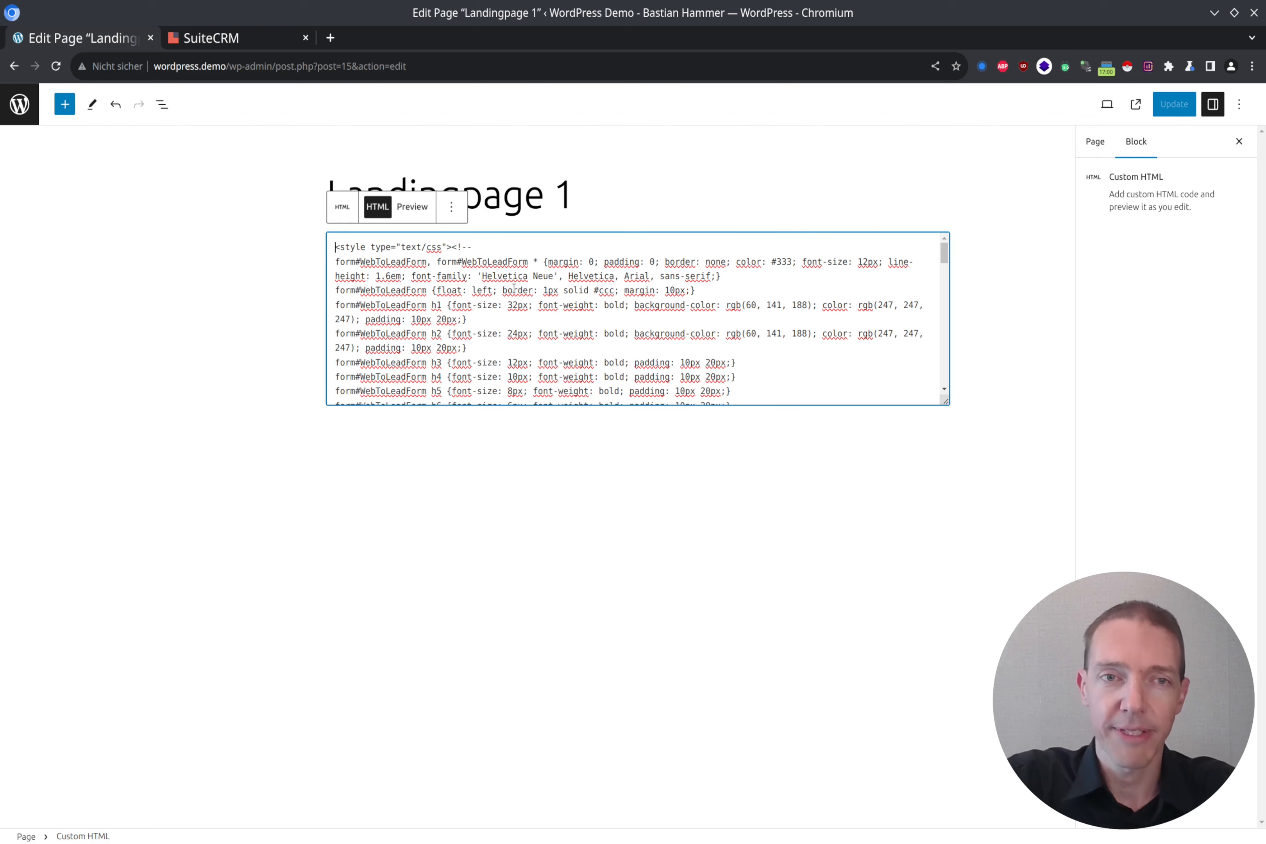
Step: Delete the form's <style> block from the HTML and update the page
{"action": "key", "text": "shift+Down"}
{"action": "key", "text": "shift+Down"}
{"action": "key", "text": "shift+Down"}
{"action": "key", "text": "shift+Down"}
{"action": "key", "text": "shift+Down"}
{"action": "key", "text": "shift+Down"}
{"action": "key", "text": "shift+Down"}
{"action": "key", "text": "shift+Down"}
{"action": "key", "text": "shift+Down"}
{"action": "key", "text": "shift+Down"}
{"action": "key", "text": "shift+Down"}
{"action": "key", "text": "shift+Down"}
{"action": "key", "text": "shift+Down"}
{"action": "key", "text": "shift+Down"}
{"action": "key", "text": "shift+Down"}
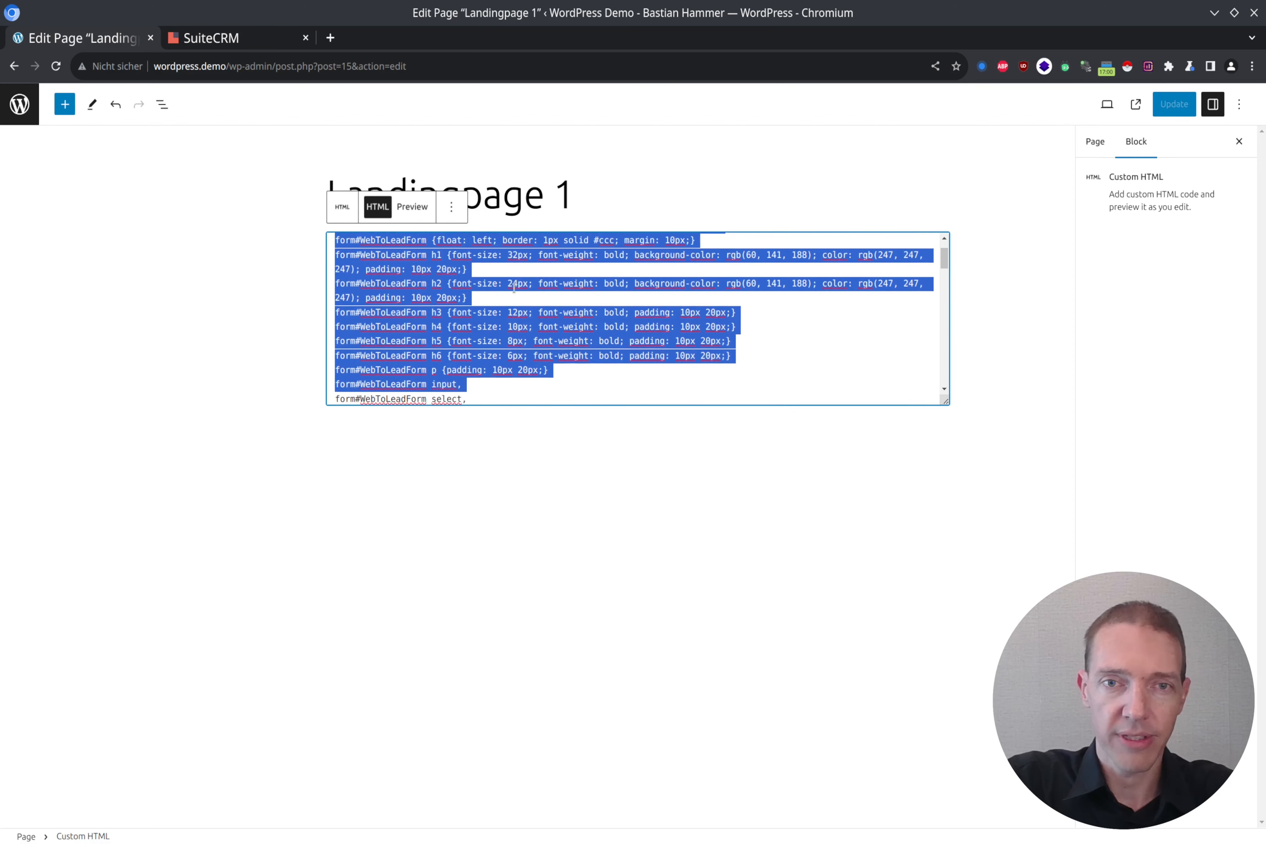
{"action": "key", "text": "shift+Down"}
{"action": "key", "text": "shift+Down"}
{"action": "key", "text": "shift+Down"}
{"action": "key", "text": "shift+Down"}
{"action": "key", "text": "shift+Down"}
{"action": "key", "text": "shift+Down"}
{"action": "key", "text": "shift+Down"}
{"action": "key", "text": "shift+Down"}
{"action": "key", "text": "shift+Down"}
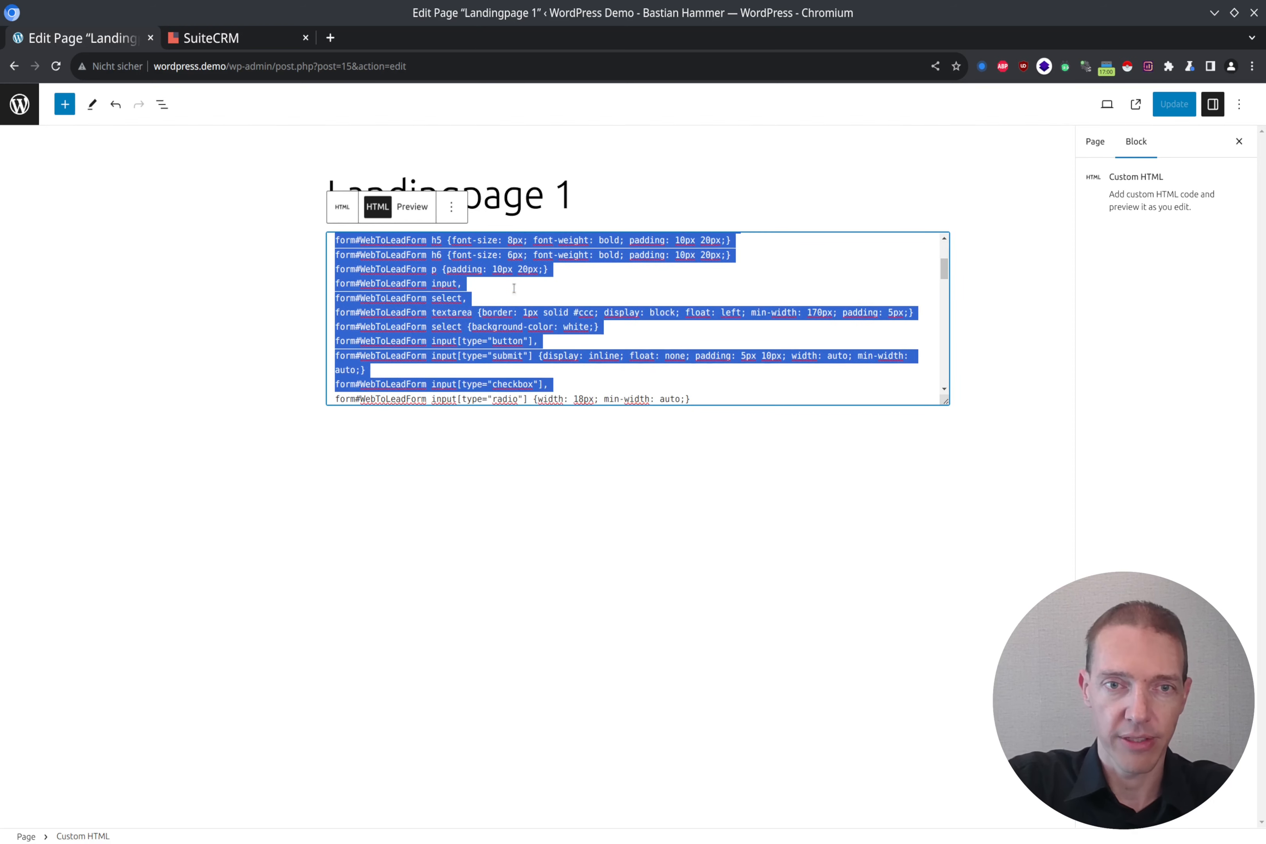
{"action": "key", "text": "shift+Down"}
{"action": "key", "text": "shift+Down"}
{"action": "key", "text": "shift+Down"}
{"action": "key", "text": "shift+Down"}
{"action": "key", "text": "shift+Down"}
{"action": "key", "text": "shift+Down"}
{"action": "key", "text": "shift+Down"}
{"action": "key", "text": "shift+Down"}
{"action": "key", "text": "shift+Down"}
{"action": "key", "text": "shift+Down"}
{"action": "key", "text": "shift+Down"}
{"action": "key", "text": "shift+Down"}
{"action": "key", "text": "shift+Down"}
{"action": "key", "text": "shift+Down"}
{"action": "key", "text": "shift+Down"}
{"action": "key", "text": "shift+Down"}
{"action": "key", "text": "shift+Down"}
{"action": "key", "text": "shift+Down"}
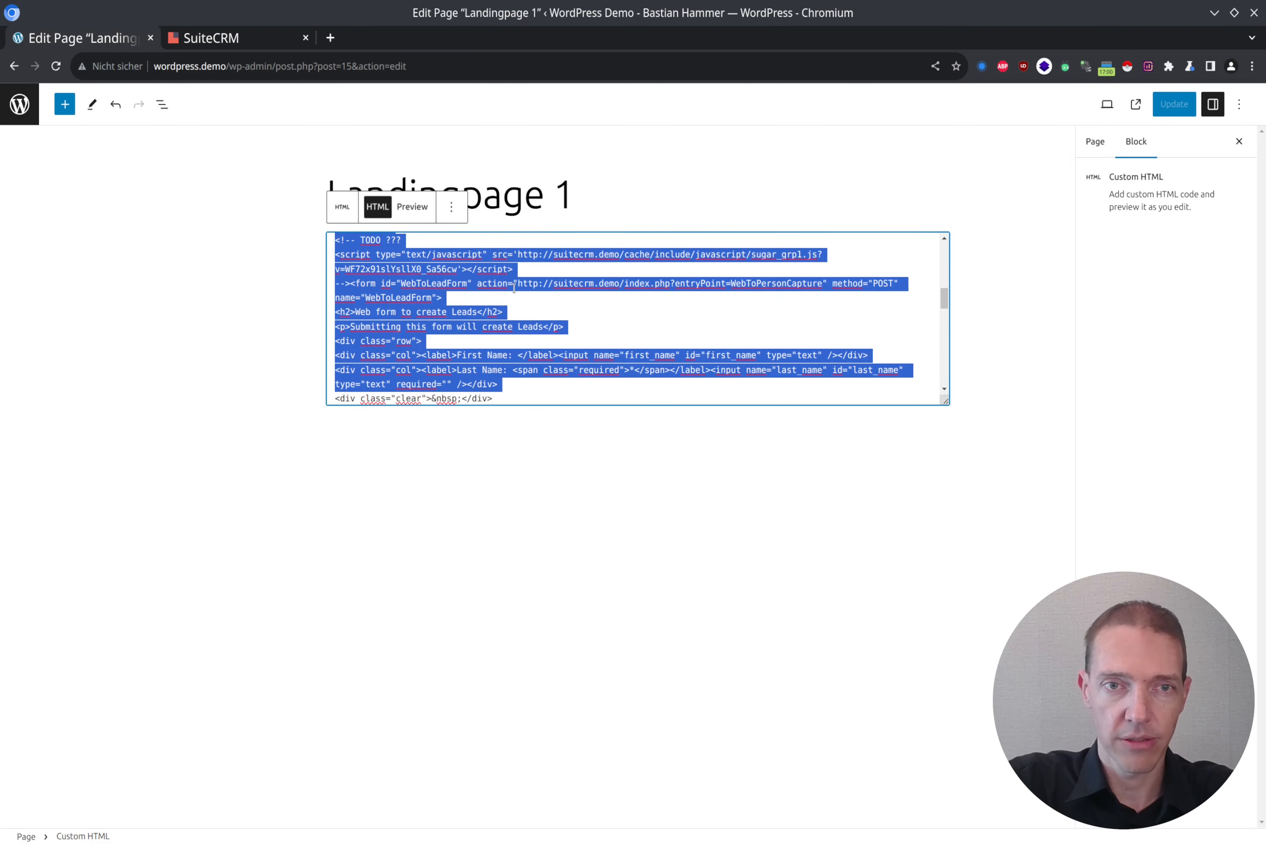
{"action": "key", "text": "shift+Up"}
{"action": "key", "text": "shift+Up"}
{"action": "key", "text": "shift+Up"}
{"action": "key", "text": "shift+Up"}
{"action": "key", "text": "shift+Up"}
{"action": "key", "text": "shift+Up"}
{"action": "key", "text": "shift+Up"}
{"action": "key", "text": "shift+Up"}
{"action": "key", "text": "shift+Up"}
{"action": "key", "text": "shift+Up"}
{"action": "key", "text": "shift+Up"}
{"action": "key", "text": "shift+Up"}
{"action": "key", "text": "shift+Up"}
{"action": "key", "text": "shift+Up"}
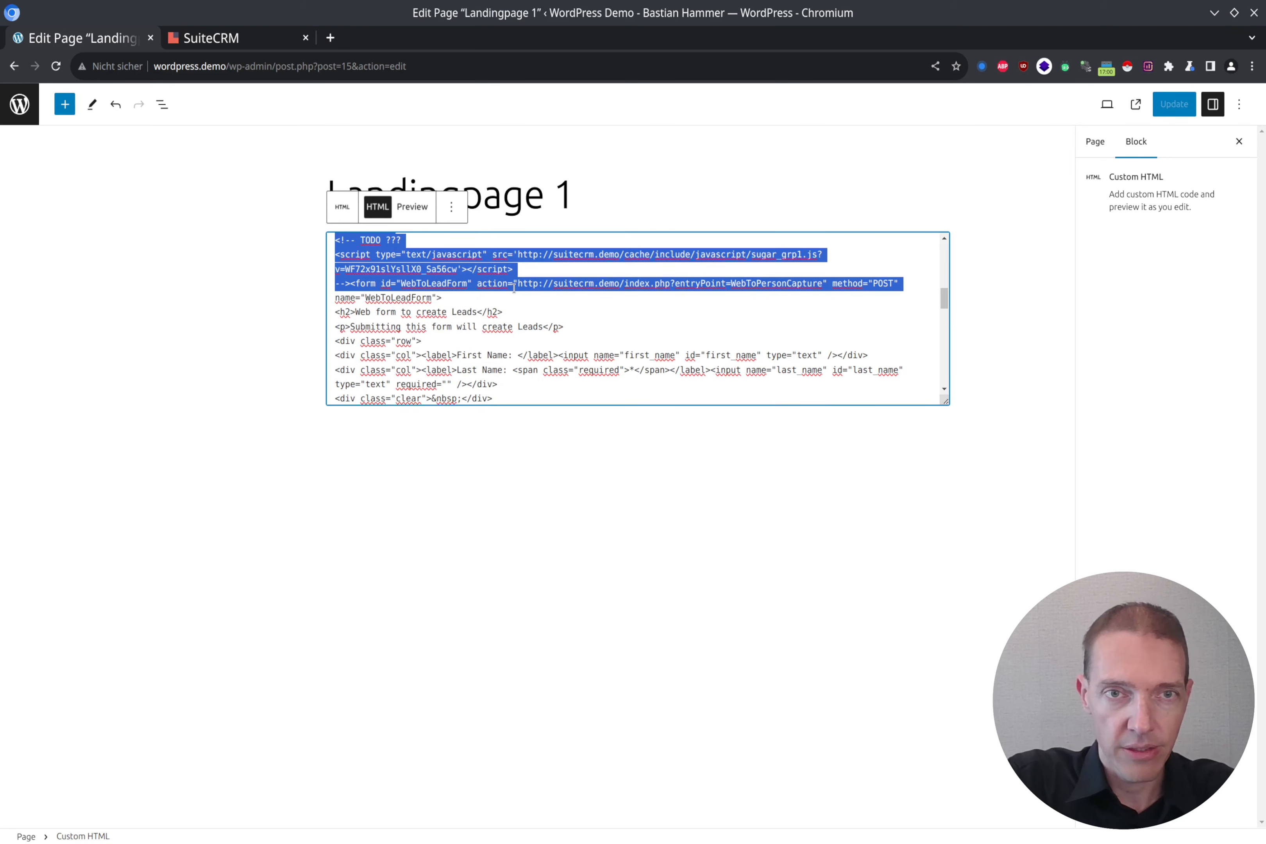
{"action": "key", "text": "shift+Up"}
{"action": "key", "text": "shift+Up"}
{"action": "key", "text": "shift+Down"}
{"action": "key", "text": "shift+Down"}
{"action": "key", "text": "shift+Down"}
{"action": "key", "text": "shift+Down"}
{"action": "key", "text": "shift+Down"}
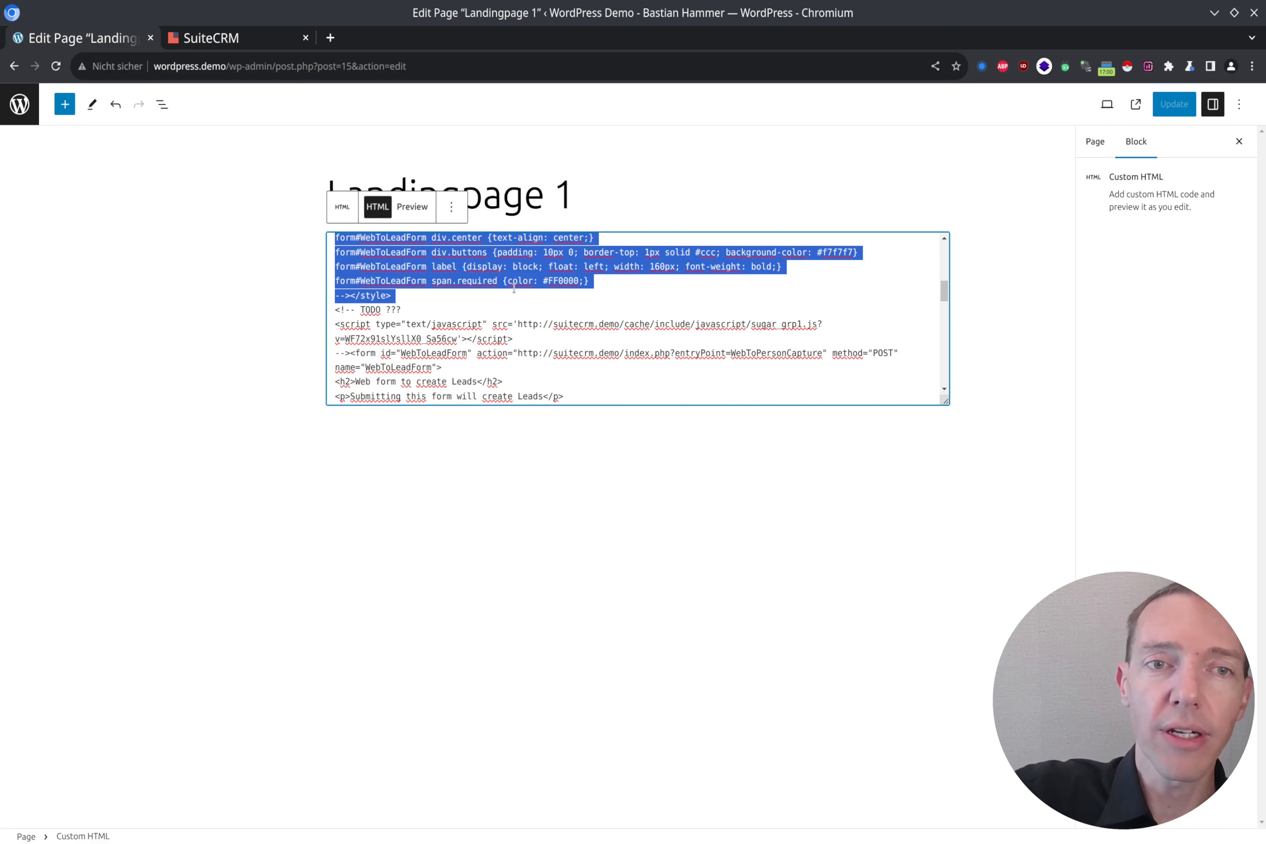
{"action": "key", "text": "BackSpace"}
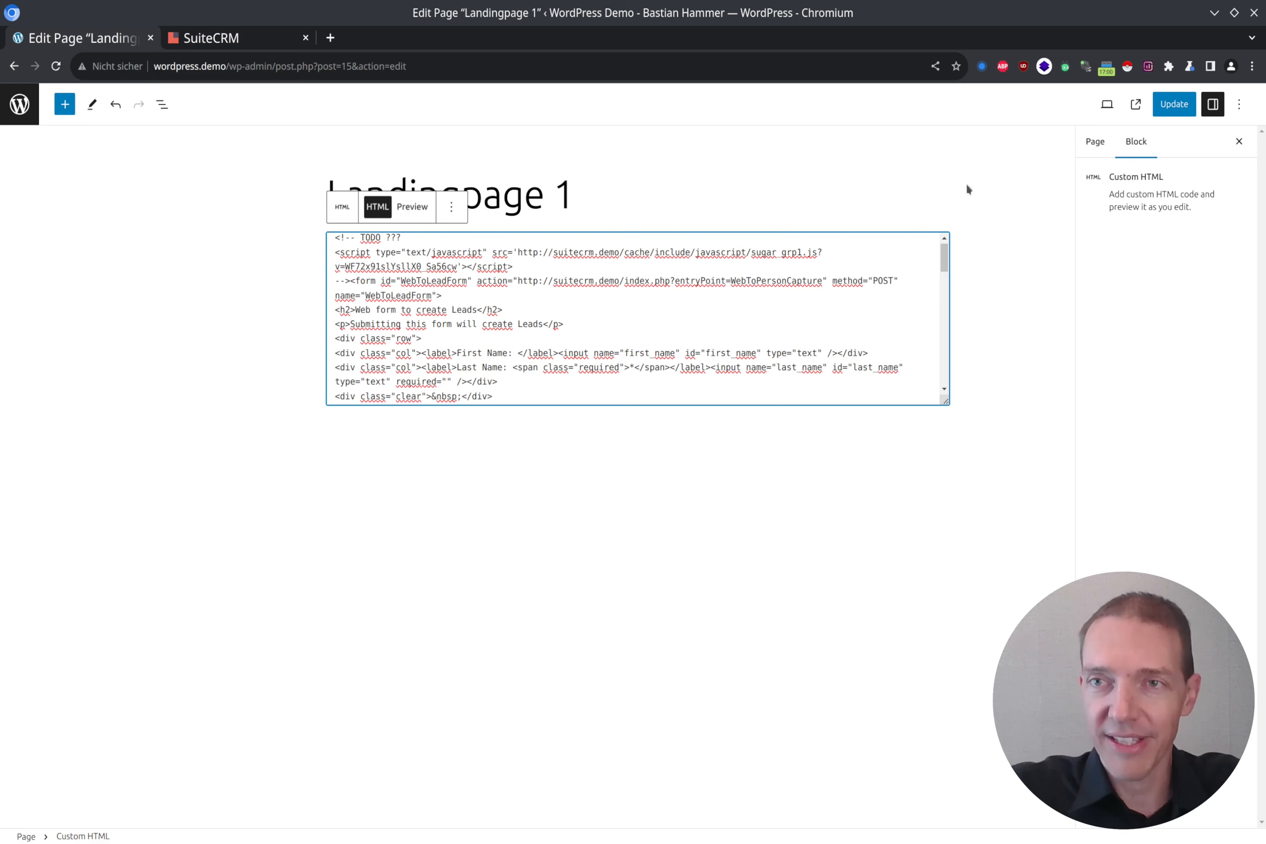
{"action": "left_click", "coordinate": [1182, 104]}
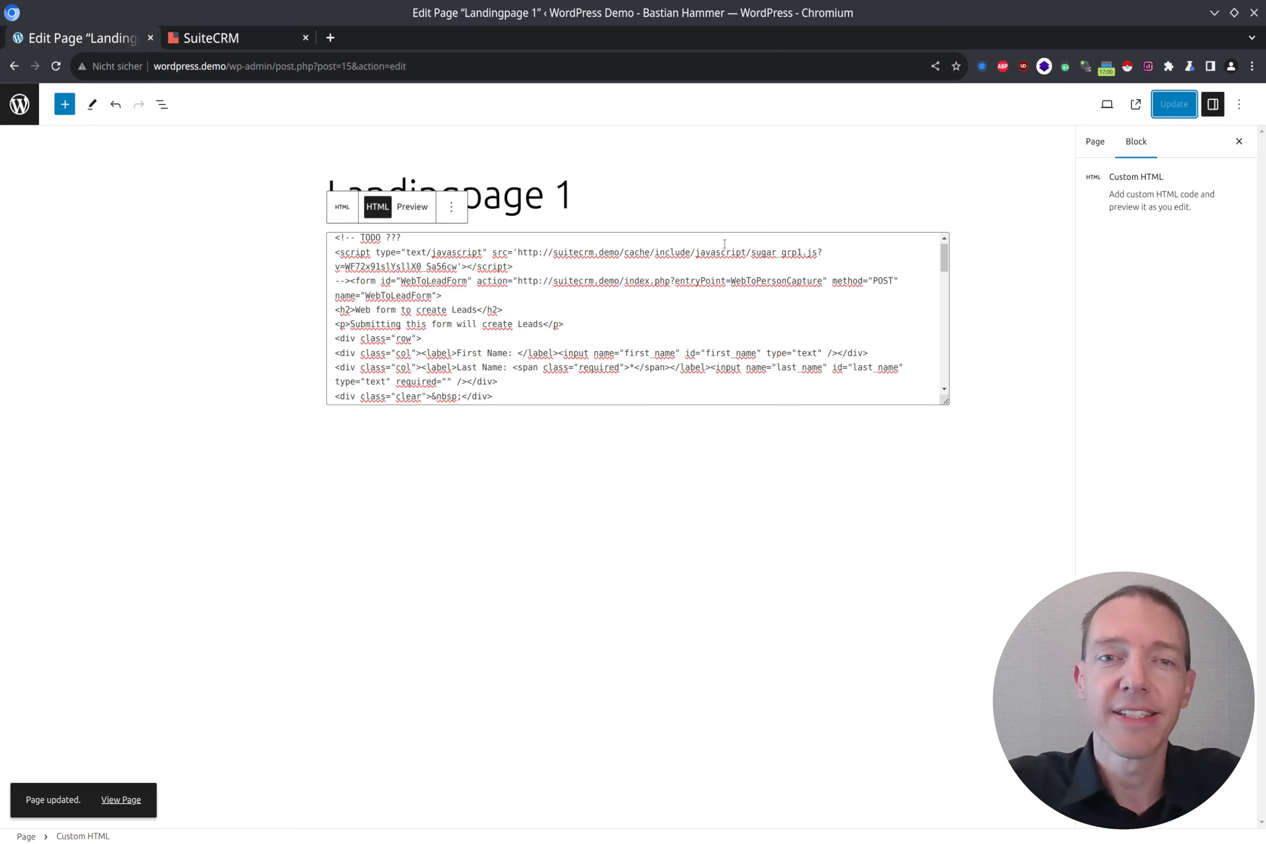
{"action": "key", "text": "alt+Tab"}
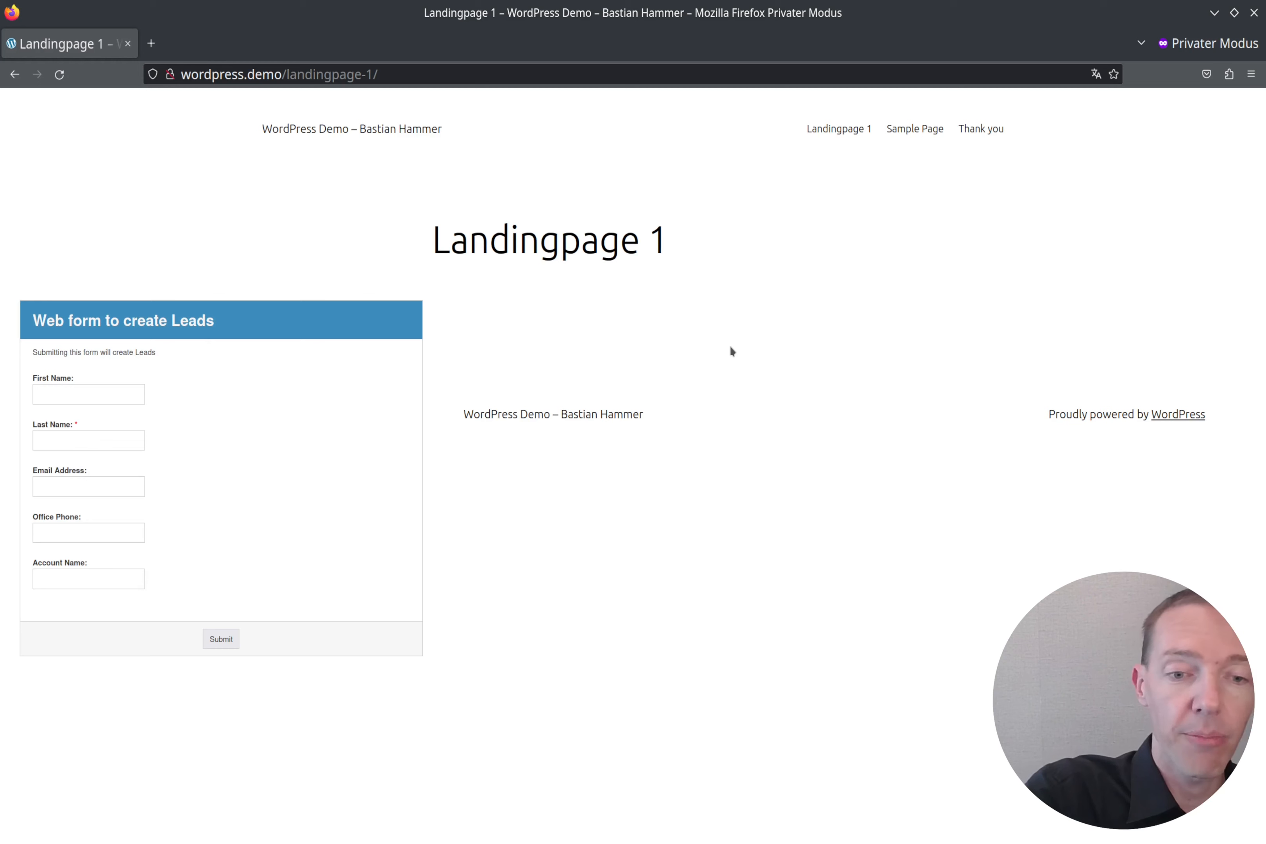
Step: Reload the landing page and enter a test first name, last name and e-mail
{"action": "key", "text": "F5"}
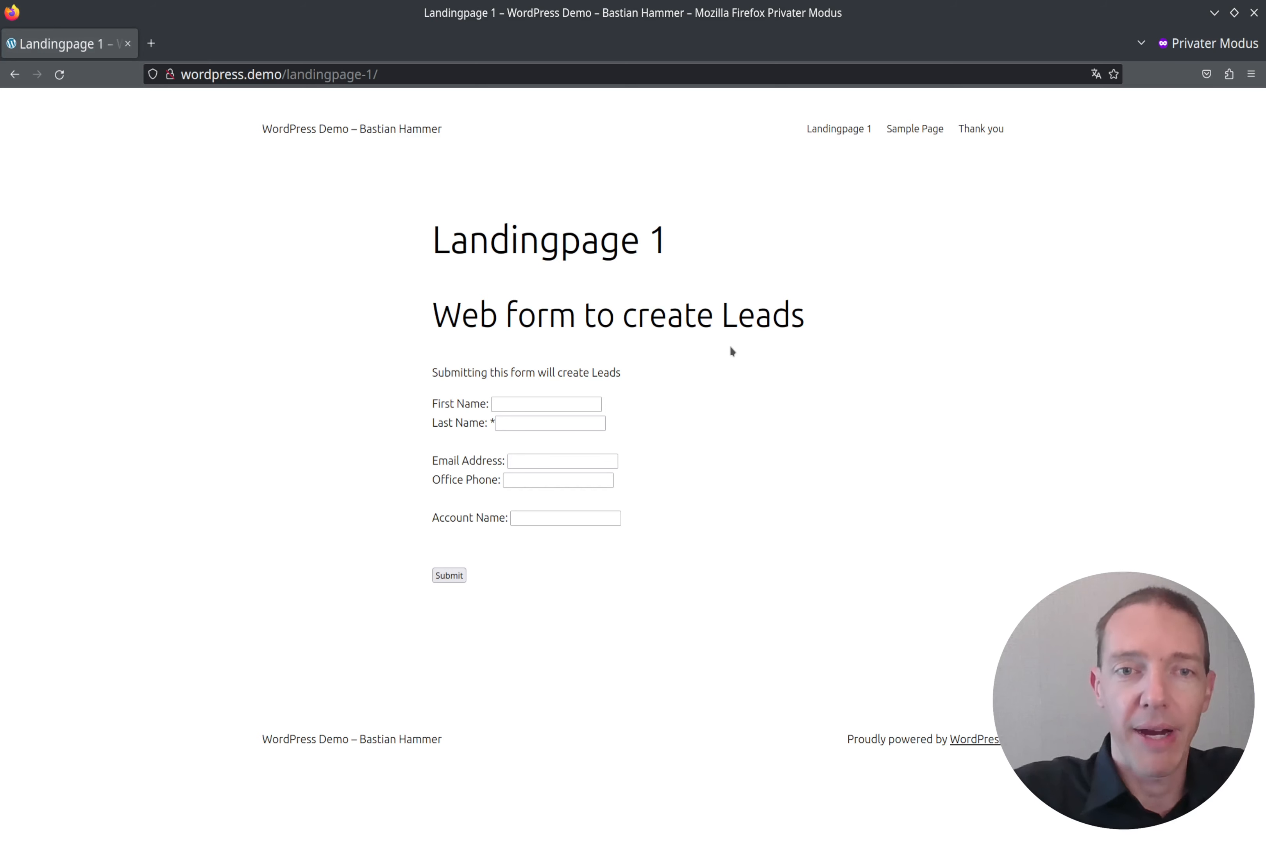
{"action": "left_click", "coordinate": [546, 404]}
{"action": "type", "text": "First"}
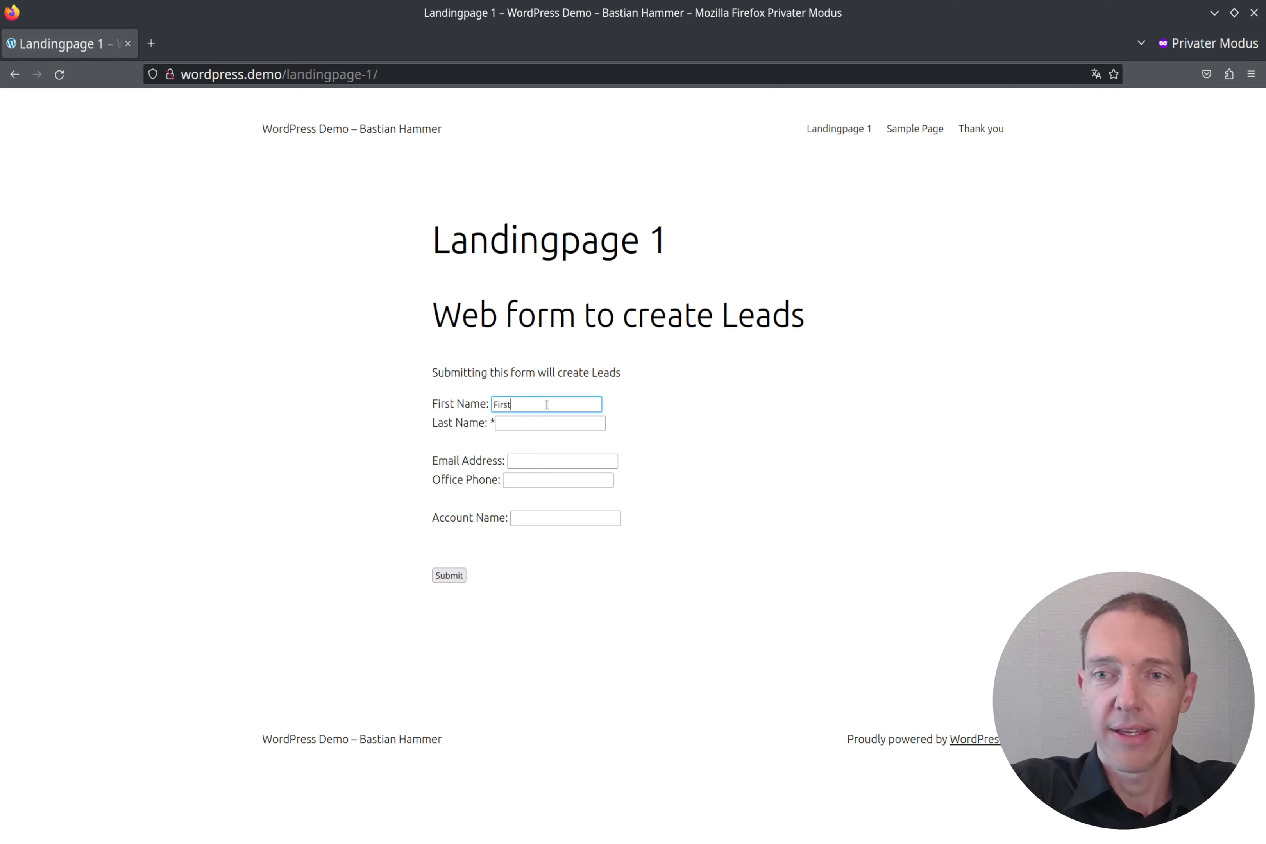
{"action": "type", "text": "01"}
{"action": "key", "text": "Tab"}
{"action": "type", "text": "La"}
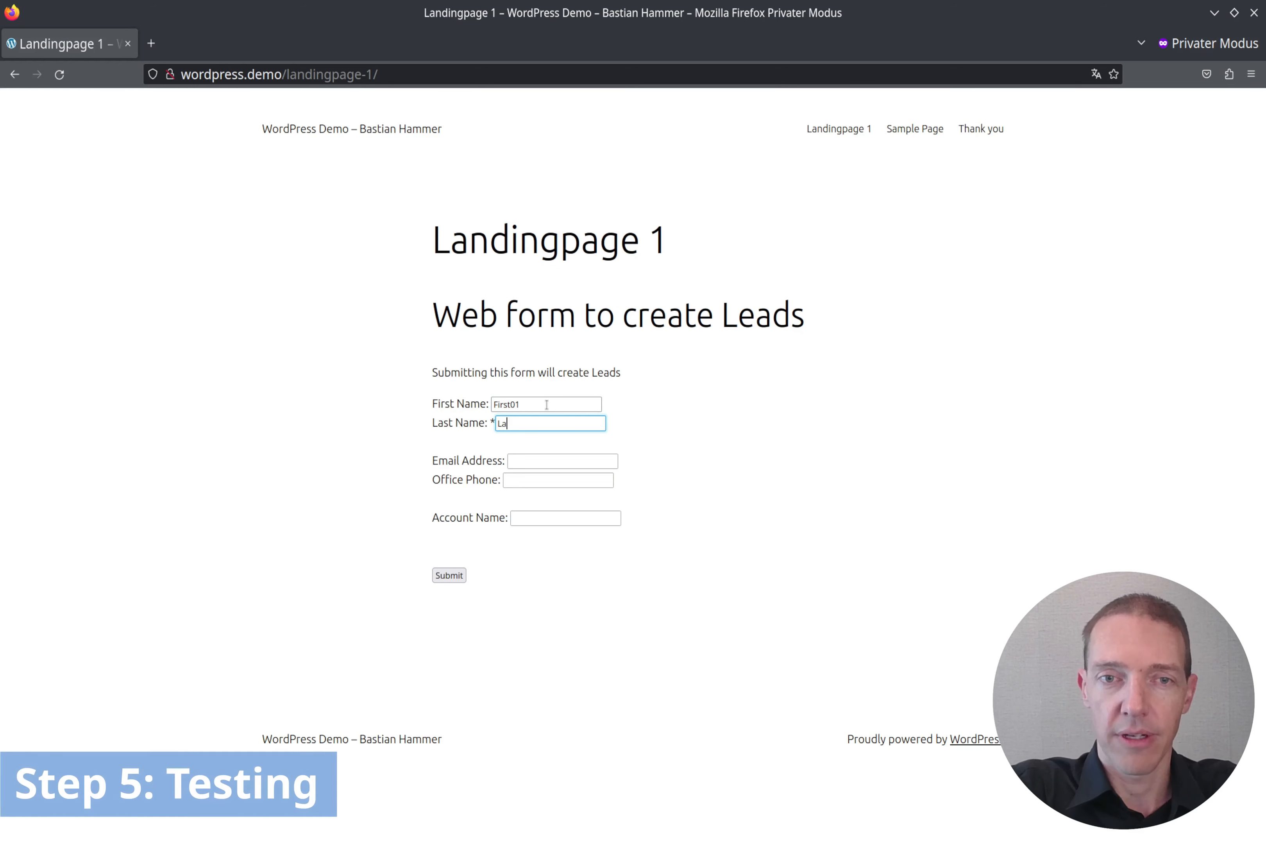
{"action": "type", "text": "st01"}
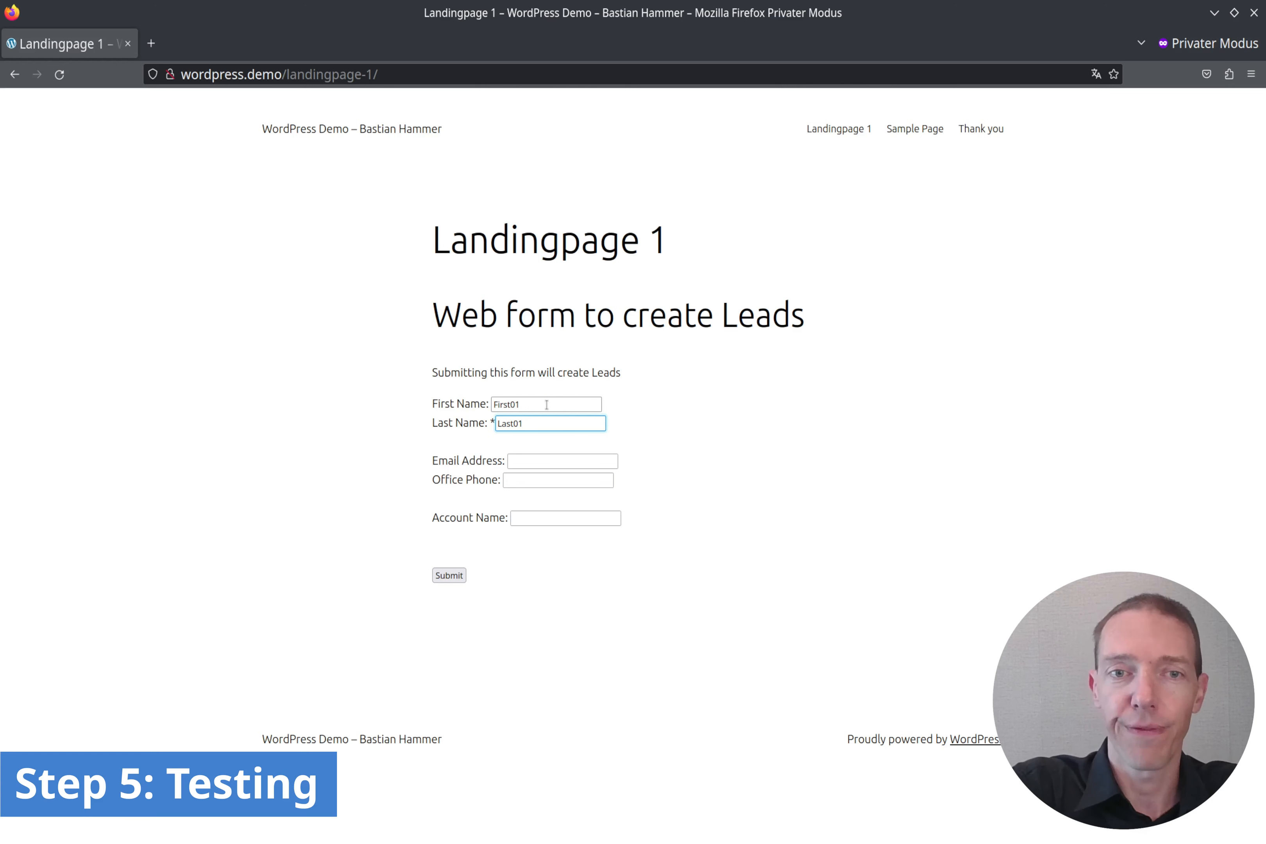
{"action": "key", "text": "Tab"}
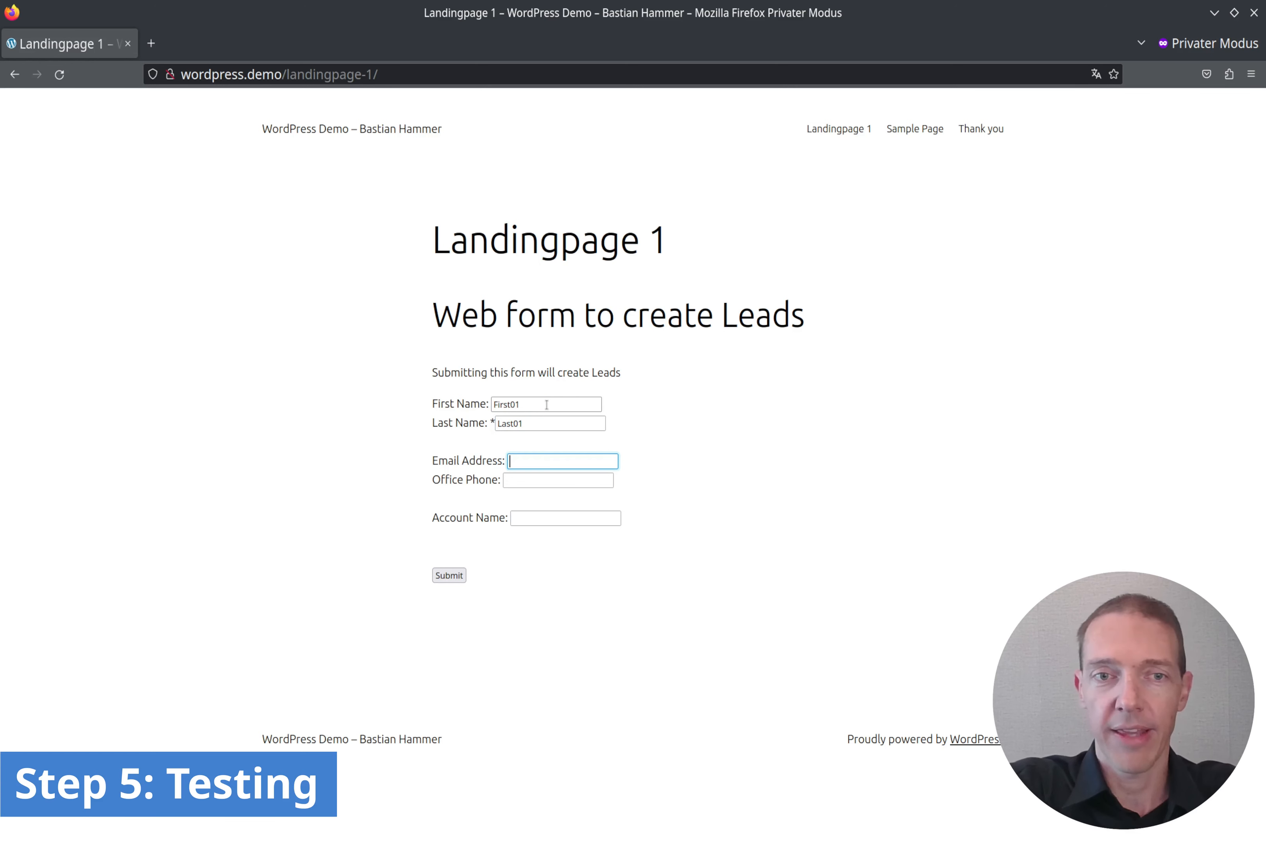
{"action": "type", "text": "first"}
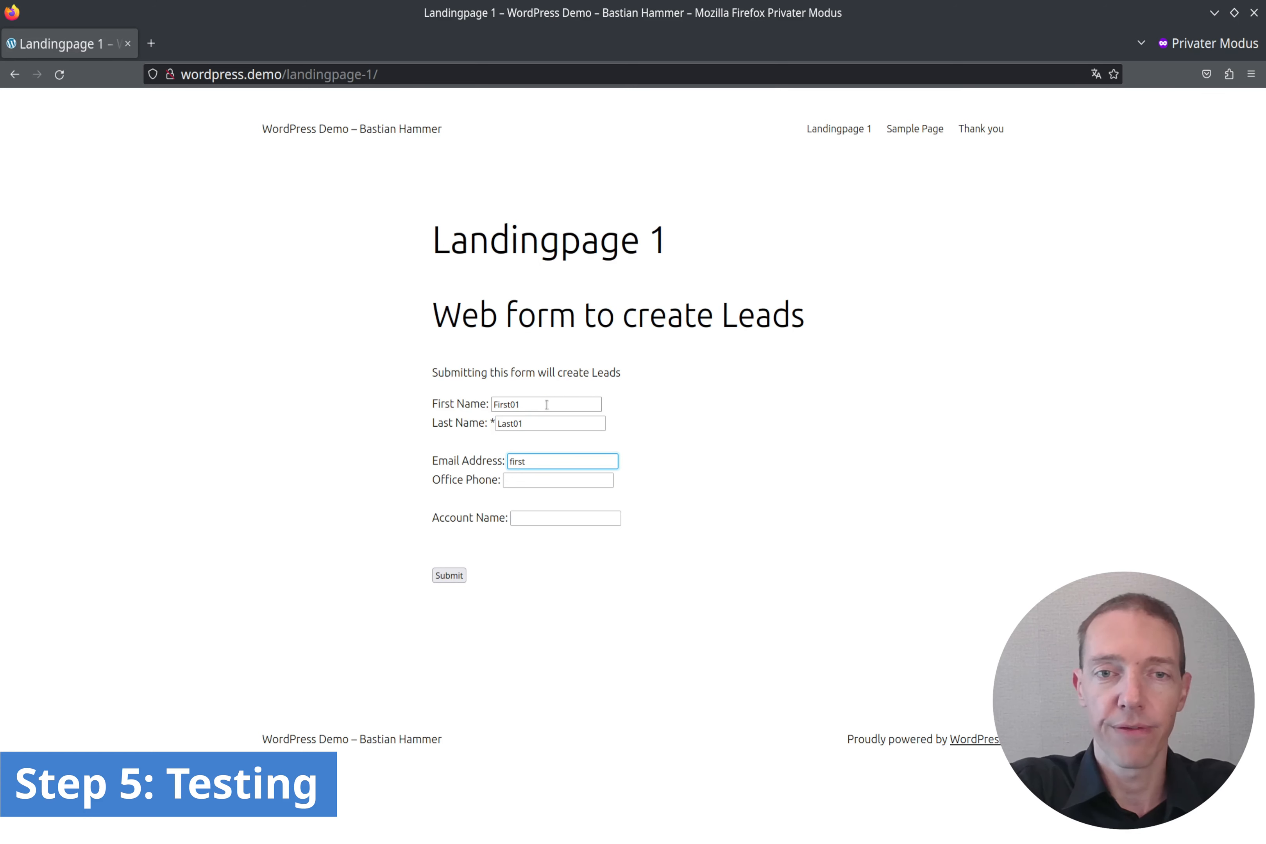
{"action": "type", "text": "1@comp1"}
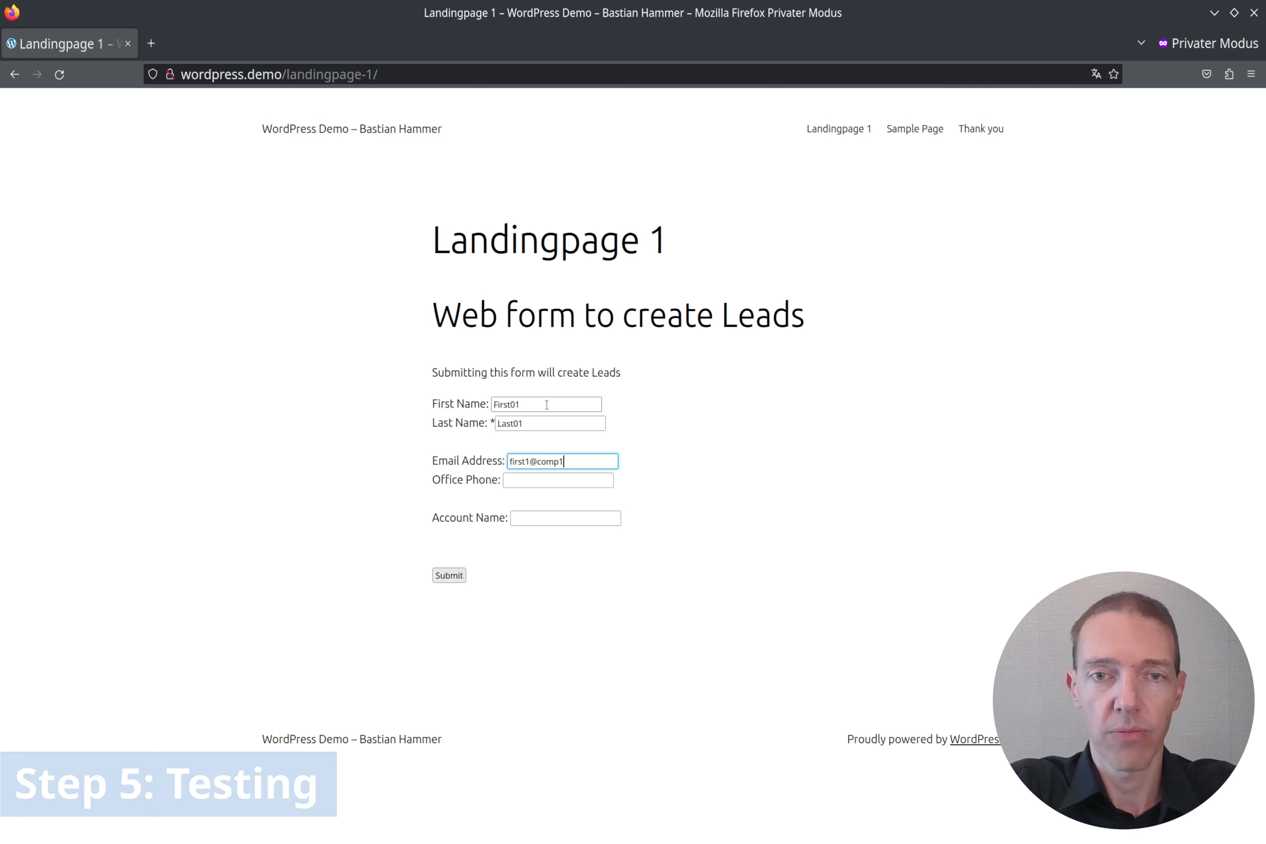
{"action": "type", "text": ".com"}
Step: Add a test office phone and account Comp1 LLC, then submit the lead form
{"action": "key", "text": "Tab"}
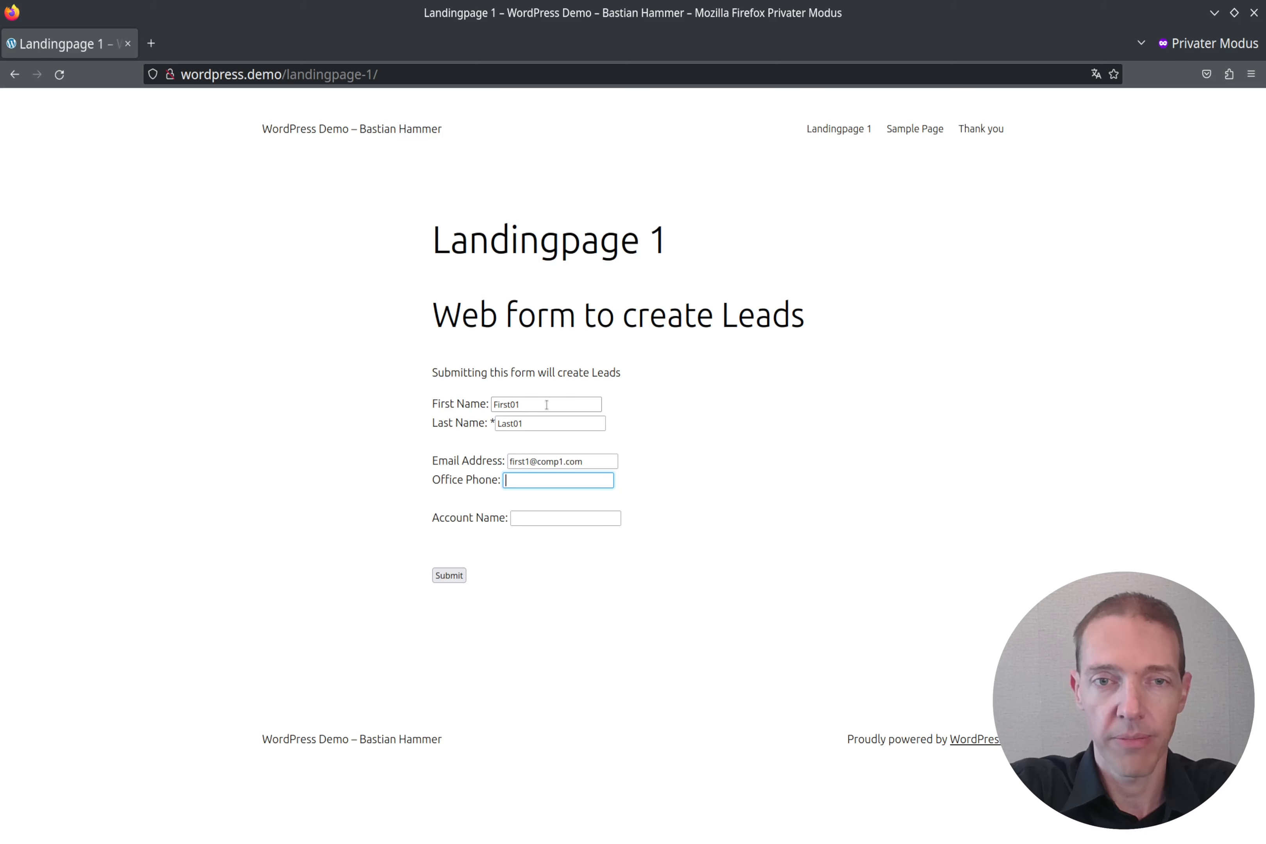
{"action": "type", "text": "654321546"}
{"action": "key", "text": "Tab"}
{"action": "type", "text": "Comp1 LLC"}
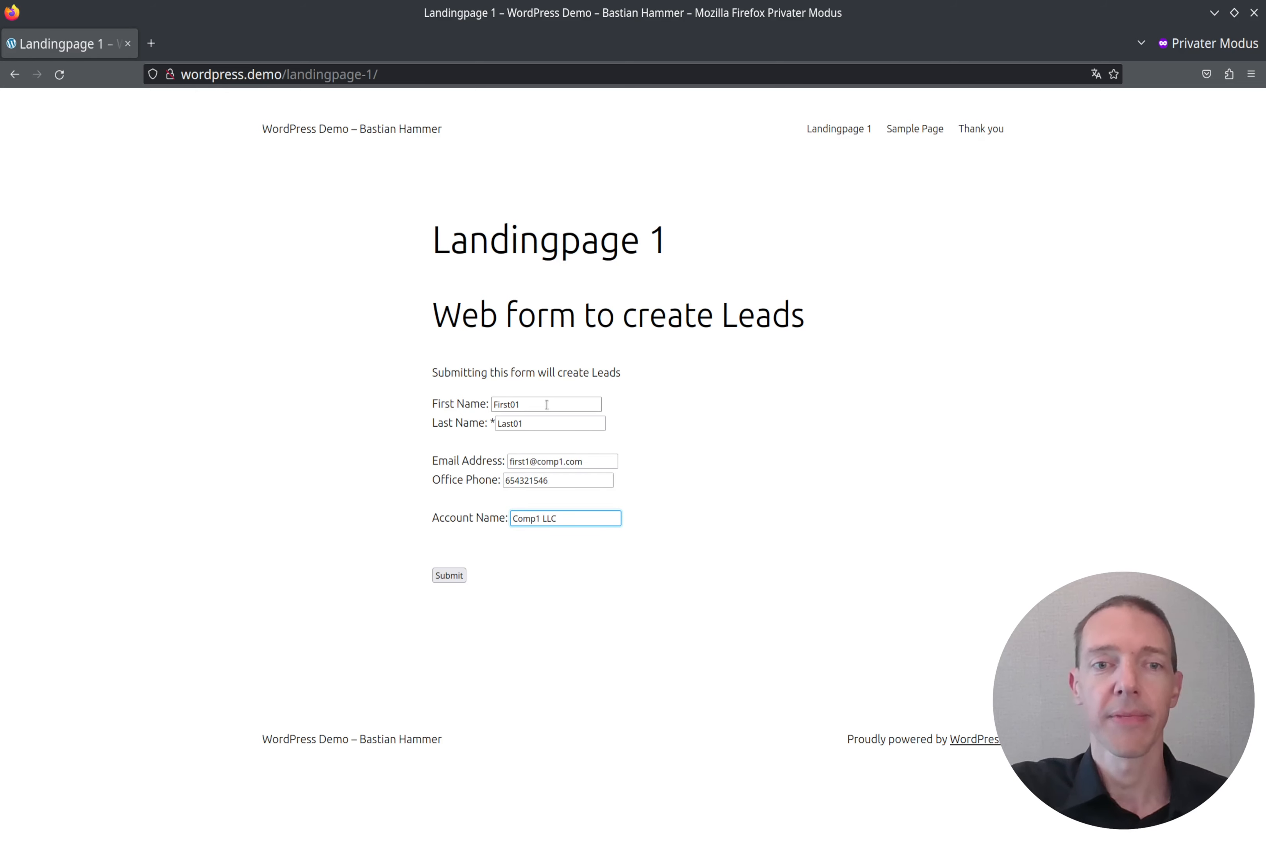
{"action": "left_click", "coordinate": [444, 578]}
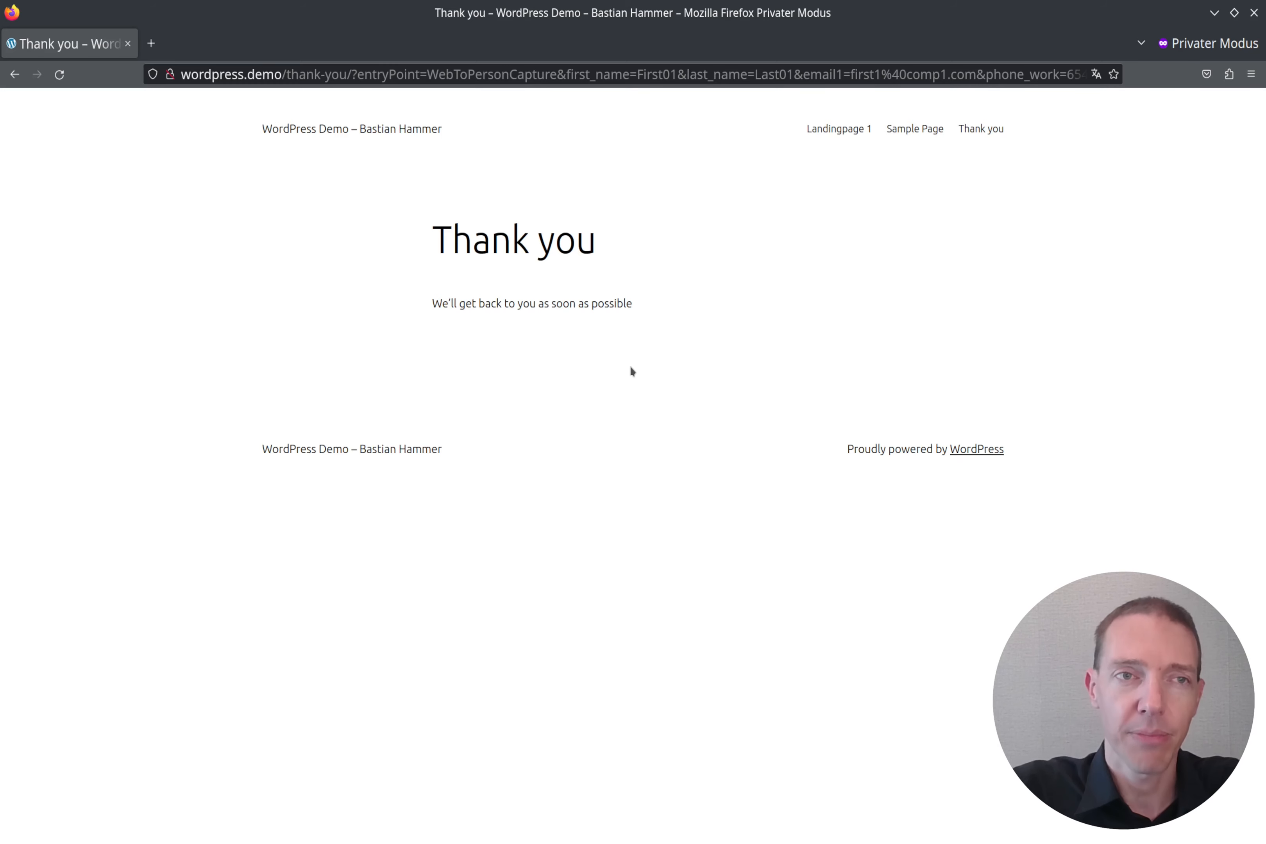
{"action": "key", "text": "alt+Tab"}
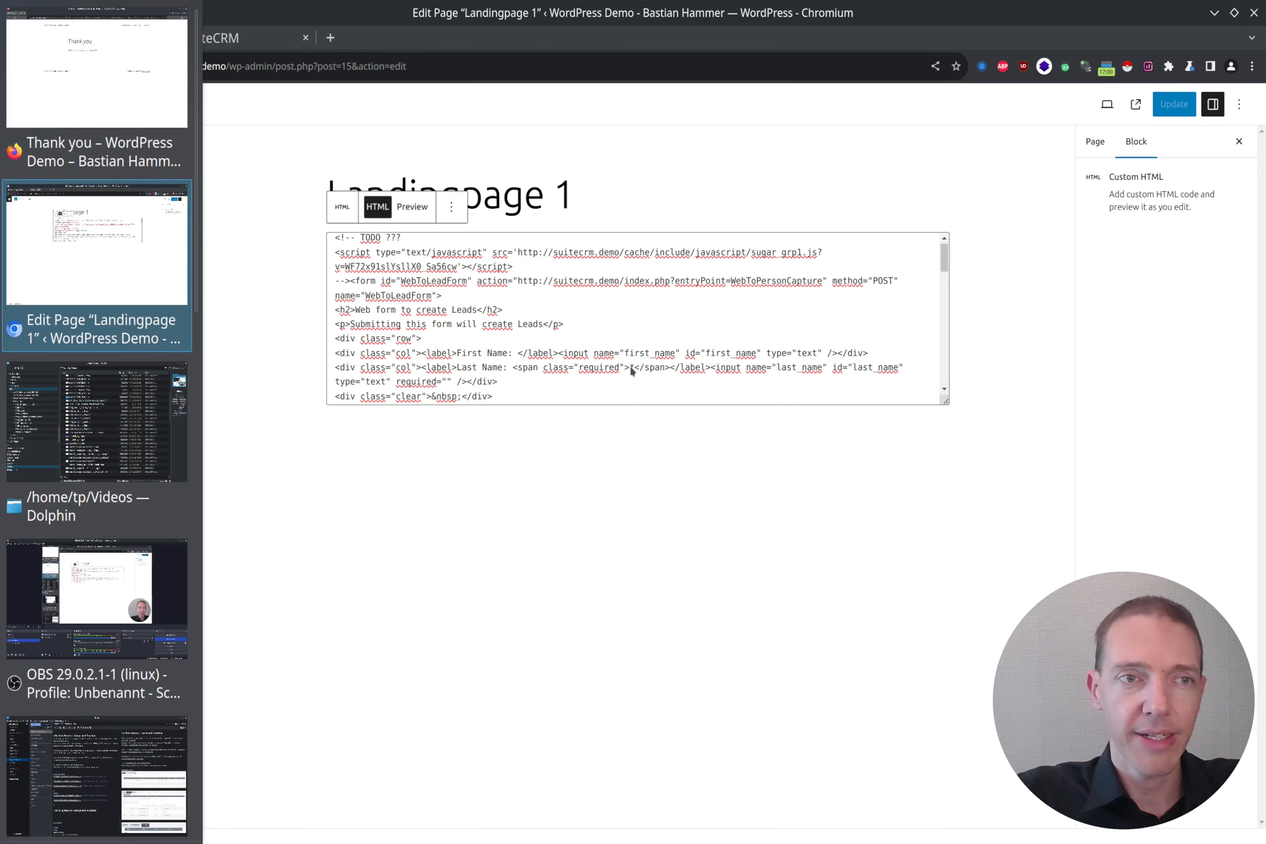
Step: Open the Leads list in a new tab and review the new test lead's details
{"action": "left_click", "coordinate": [249, 42]}
{"action": "mouse_move", "coordinate": [159, 120]}
{"action": "middle_click", "coordinate": [391, 104]}
{"action": "key", "text": "ctrl+Tab"}
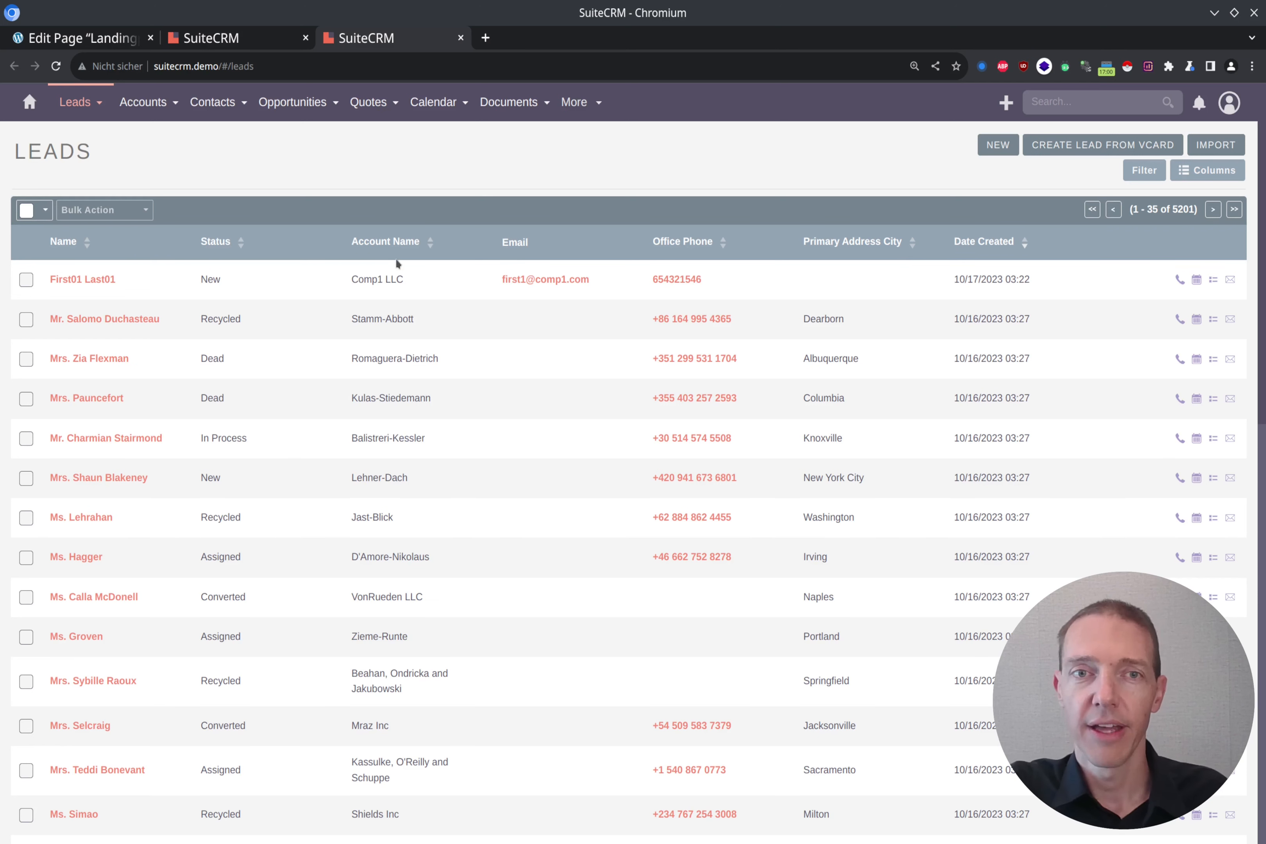
{"action": "left_click", "coordinate": [98, 281]}
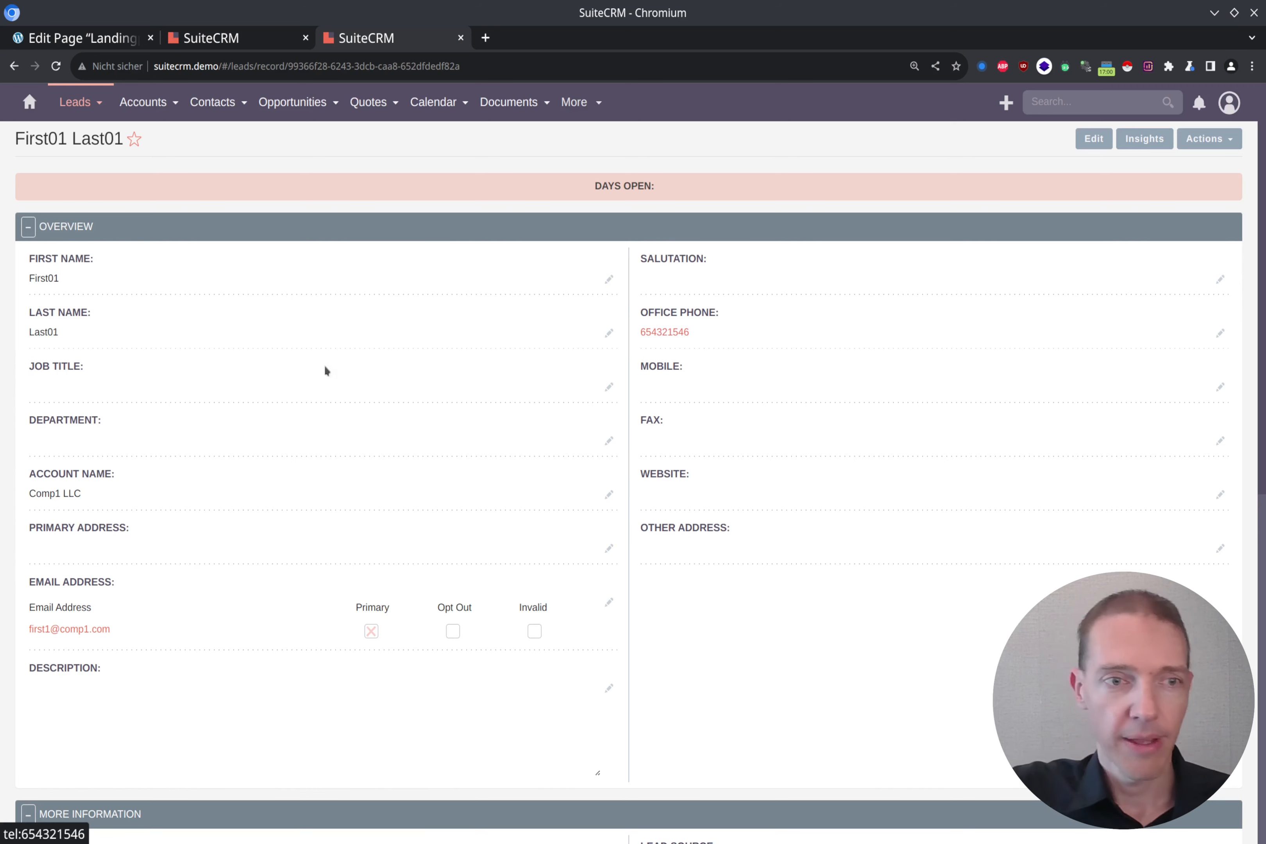
{"action": "scroll", "coordinate": [139, 451], "scroll_direction": "down", "scroll_amount": 2}
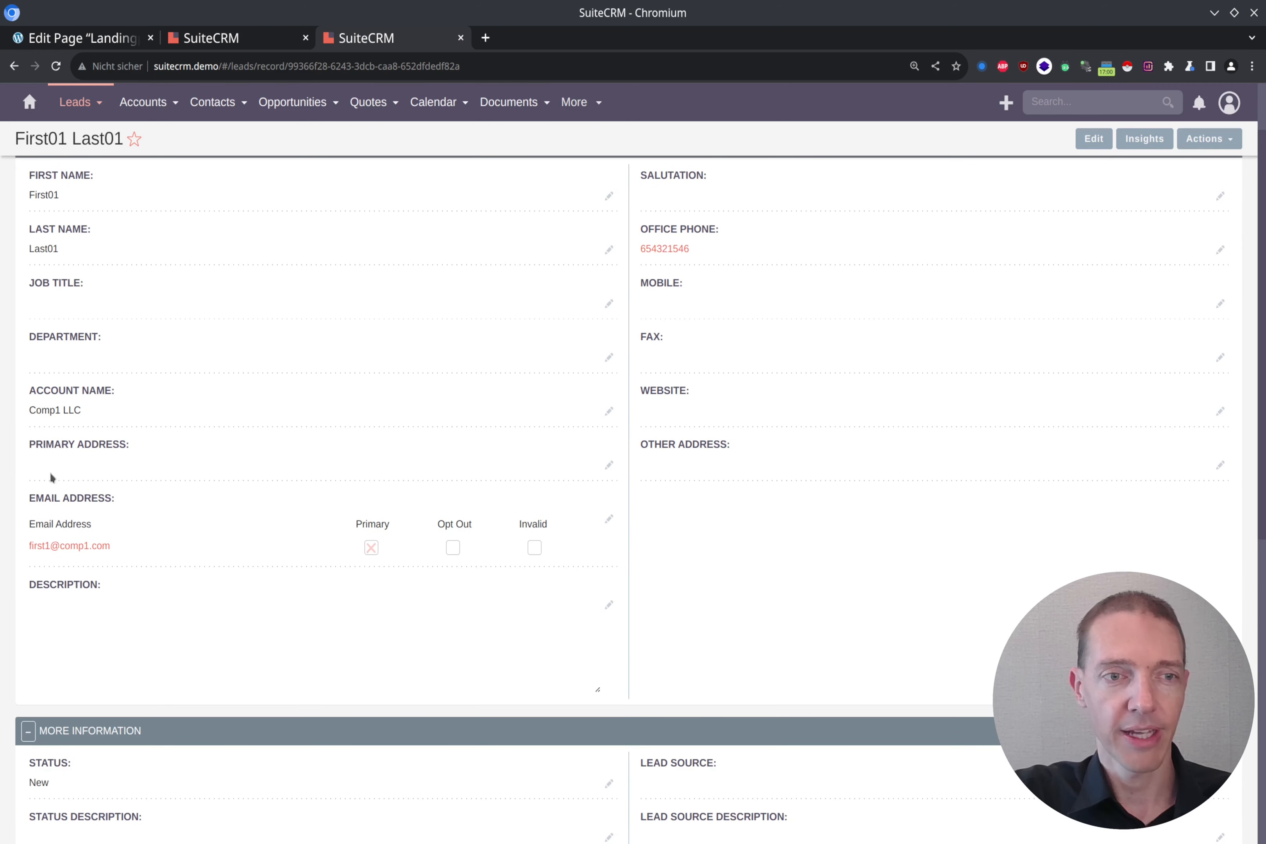
{"action": "scroll", "coordinate": [279, 535], "scroll_direction": "down", "scroll_amount": 4}
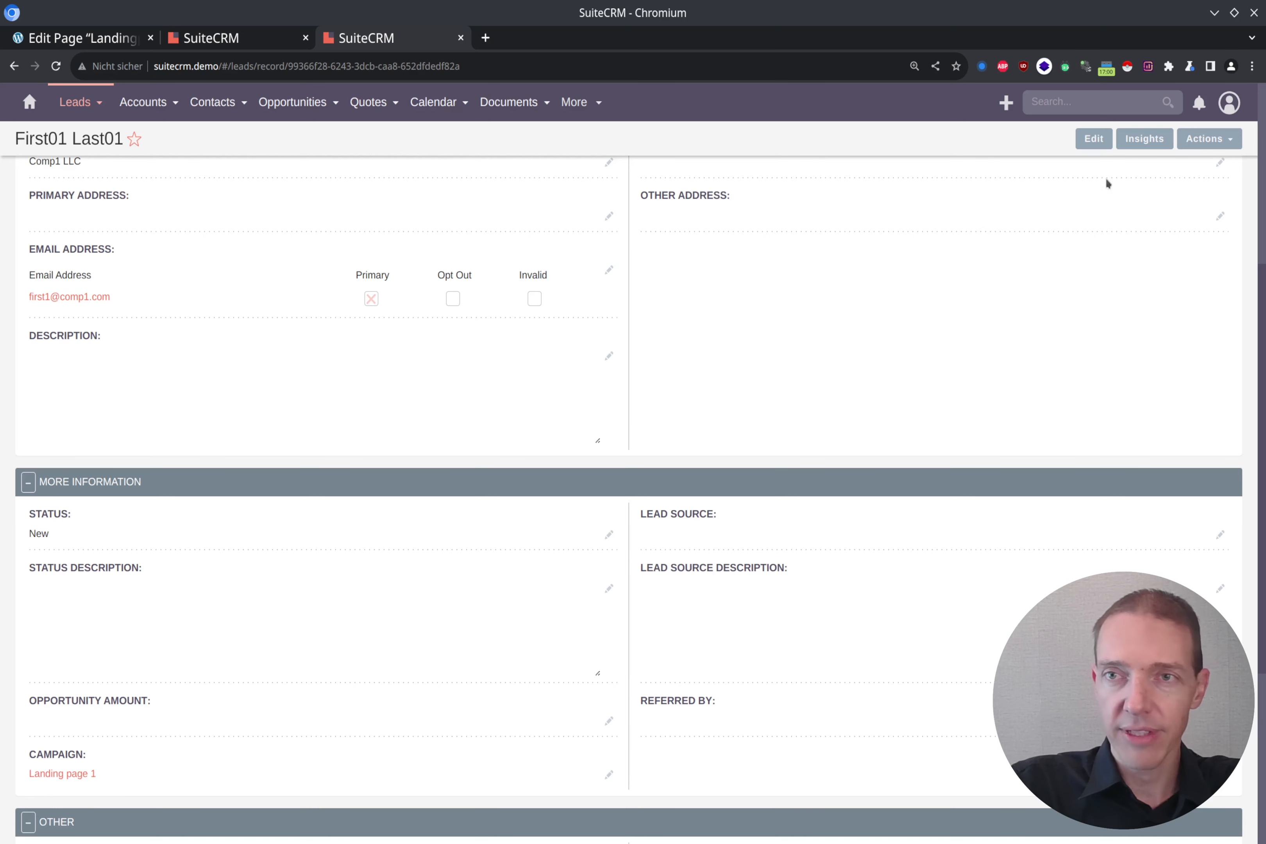
Step: Check the Lead Source dropdown options in edit mode, then cancel without changes
{"action": "left_click", "coordinate": [1089, 138]}
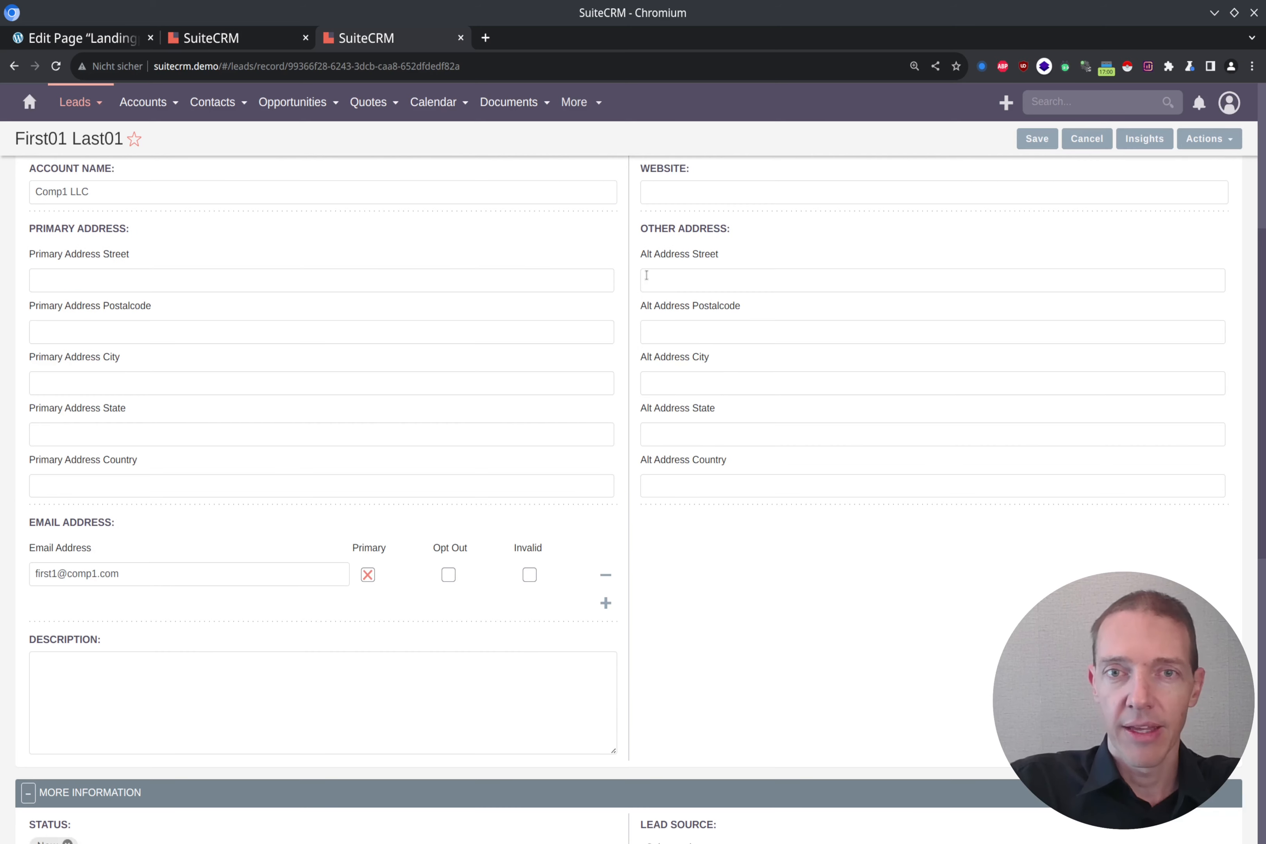
{"action": "scroll", "coordinate": [713, 400], "scroll_direction": "down", "scroll_amount": 6}
{"action": "left_click", "coordinate": [654, 435]}
{"action": "scroll", "coordinate": [689, 514], "scroll_direction": "down", "scroll_amount": 2}
{"action": "scroll", "coordinate": [699, 533], "scroll_direction": "down", "scroll_amount": 2}
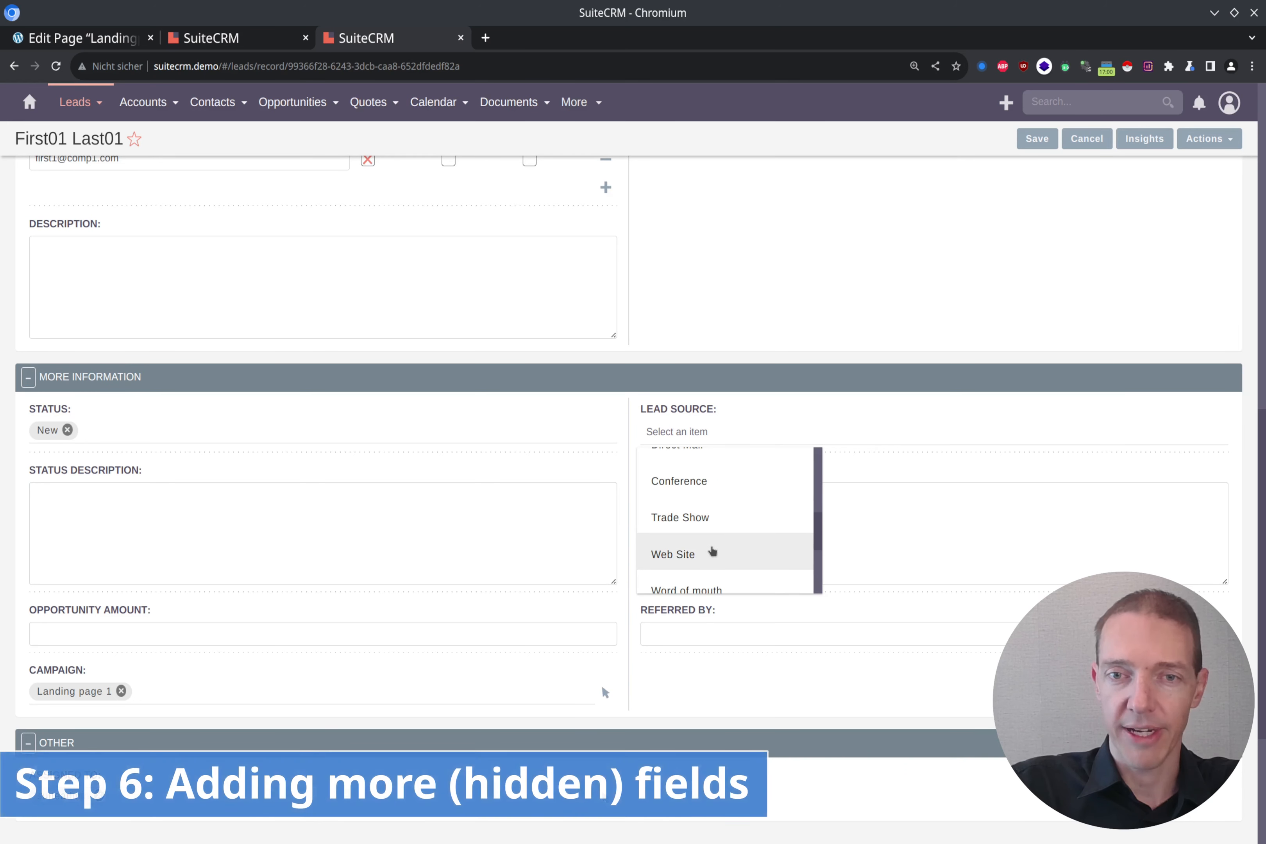
{"action": "left_click", "coordinate": [863, 311]}
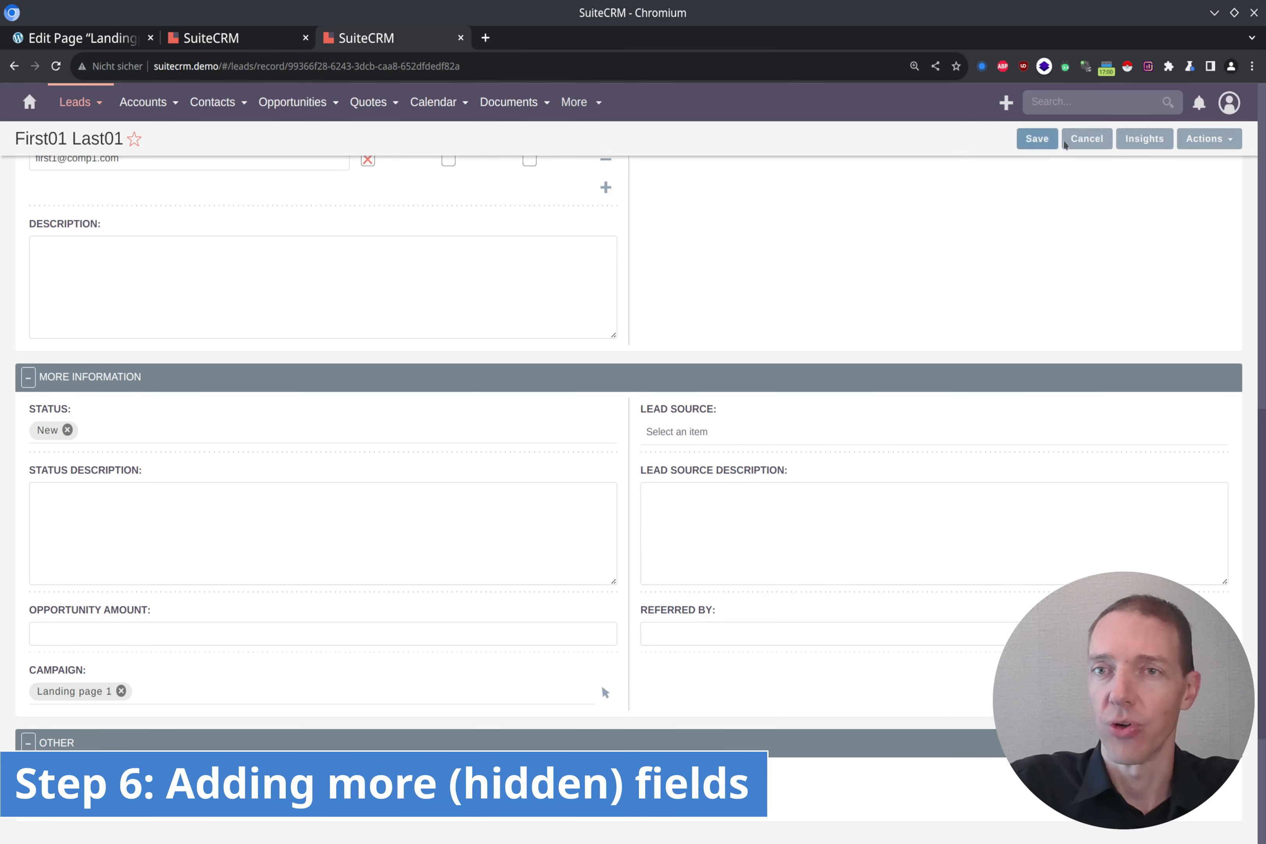
{"action": "left_click", "coordinate": [1086, 139]}
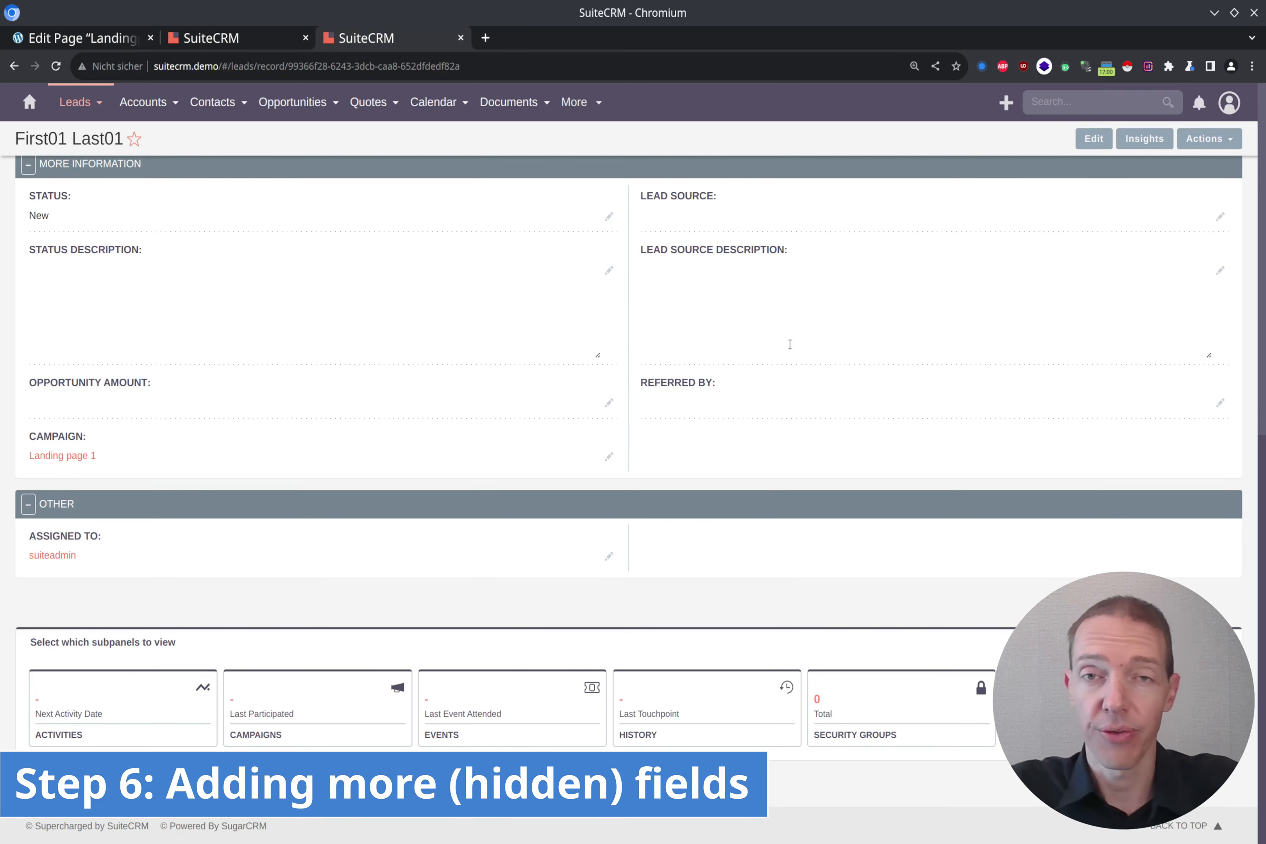
Step: Inspect the lead page's HTML in DevTools, then open Admin in a background tab
{"action": "scroll", "coordinate": [789, 349], "scroll_direction": "up", "scroll_amount": 10}
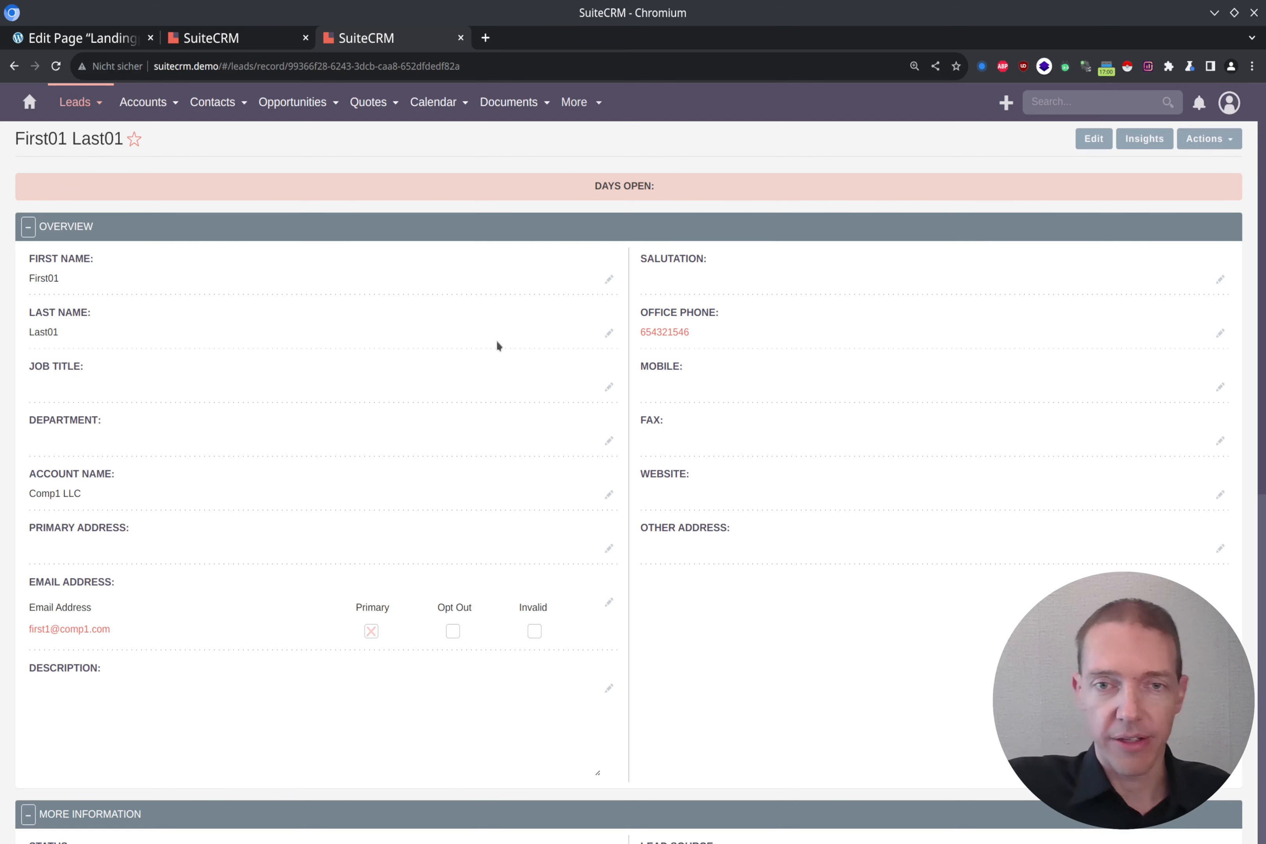
{"action": "scroll", "coordinate": [859, 492], "scroll_direction": "down", "scroll_amount": 8}
{"action": "right_click", "coordinate": [657, 377]}
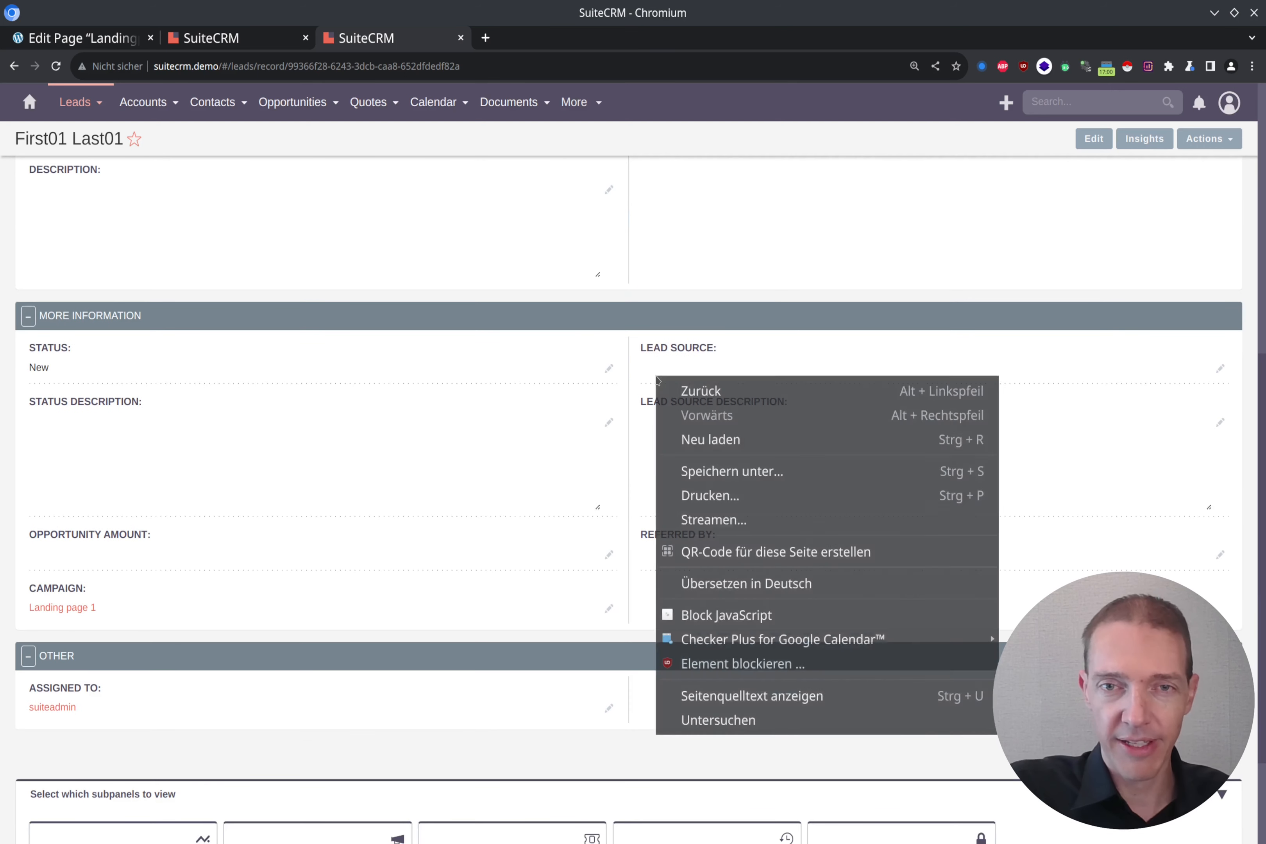
{"action": "left_click", "coordinate": [737, 720]}
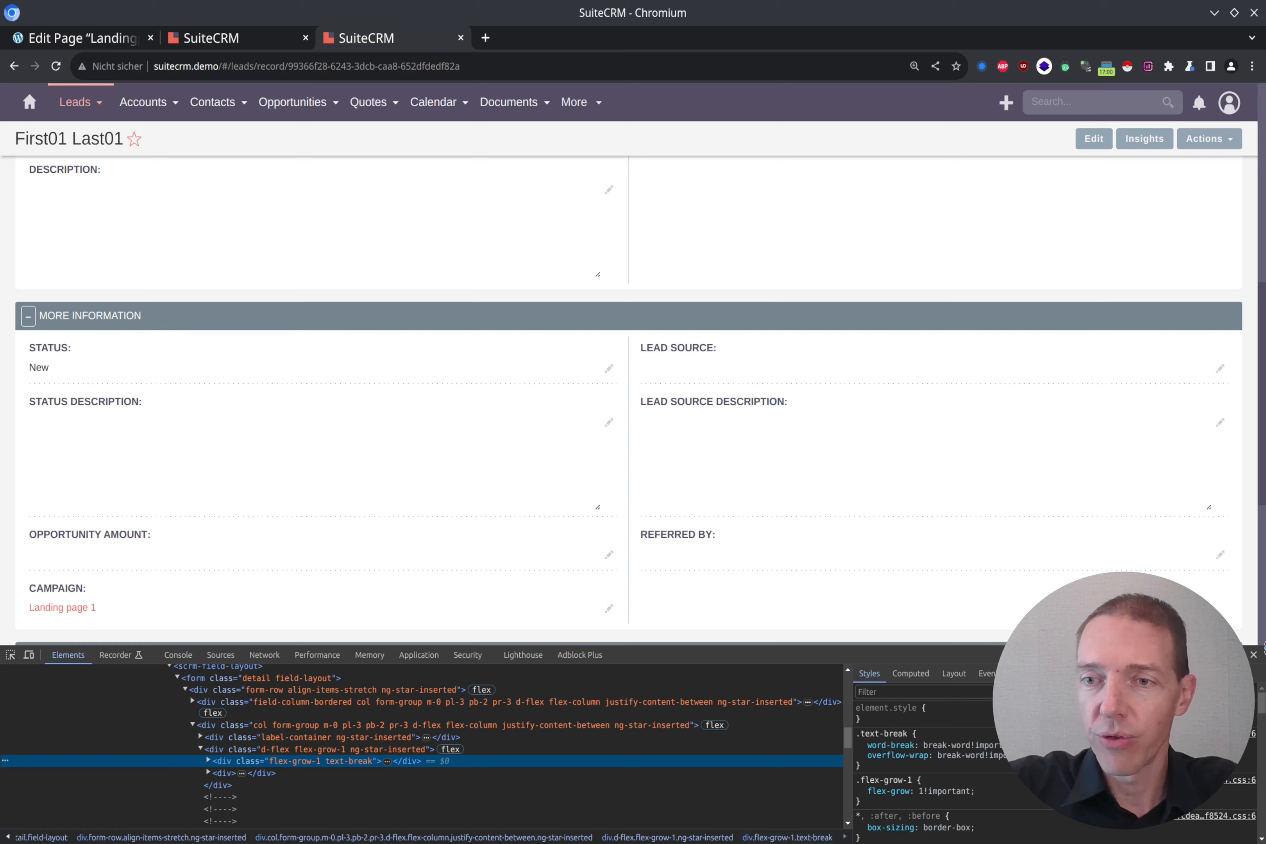
{"action": "left_click", "coordinate": [1254, 654]}
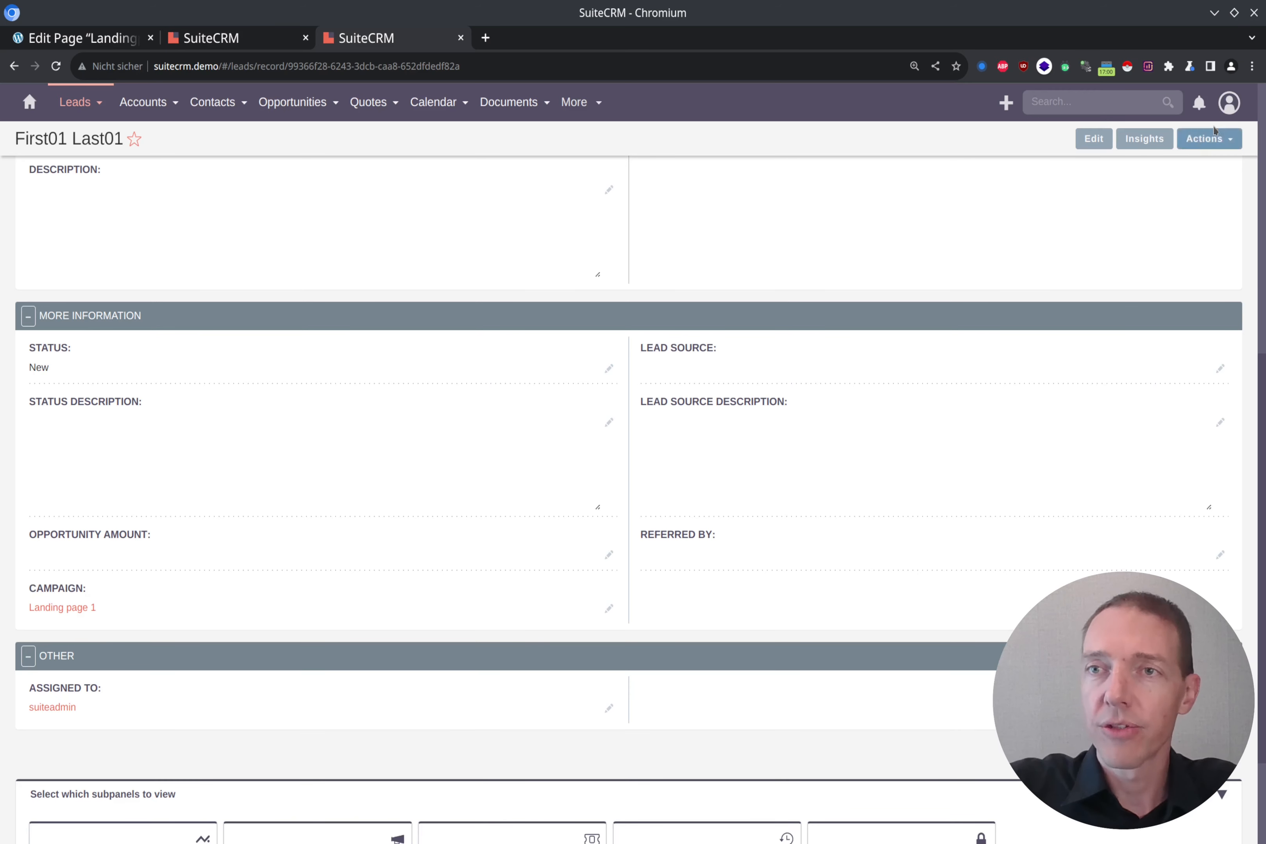
{"action": "left_click", "coordinate": [1229, 102]}
{"action": "middle_click", "coordinate": [1116, 238]}
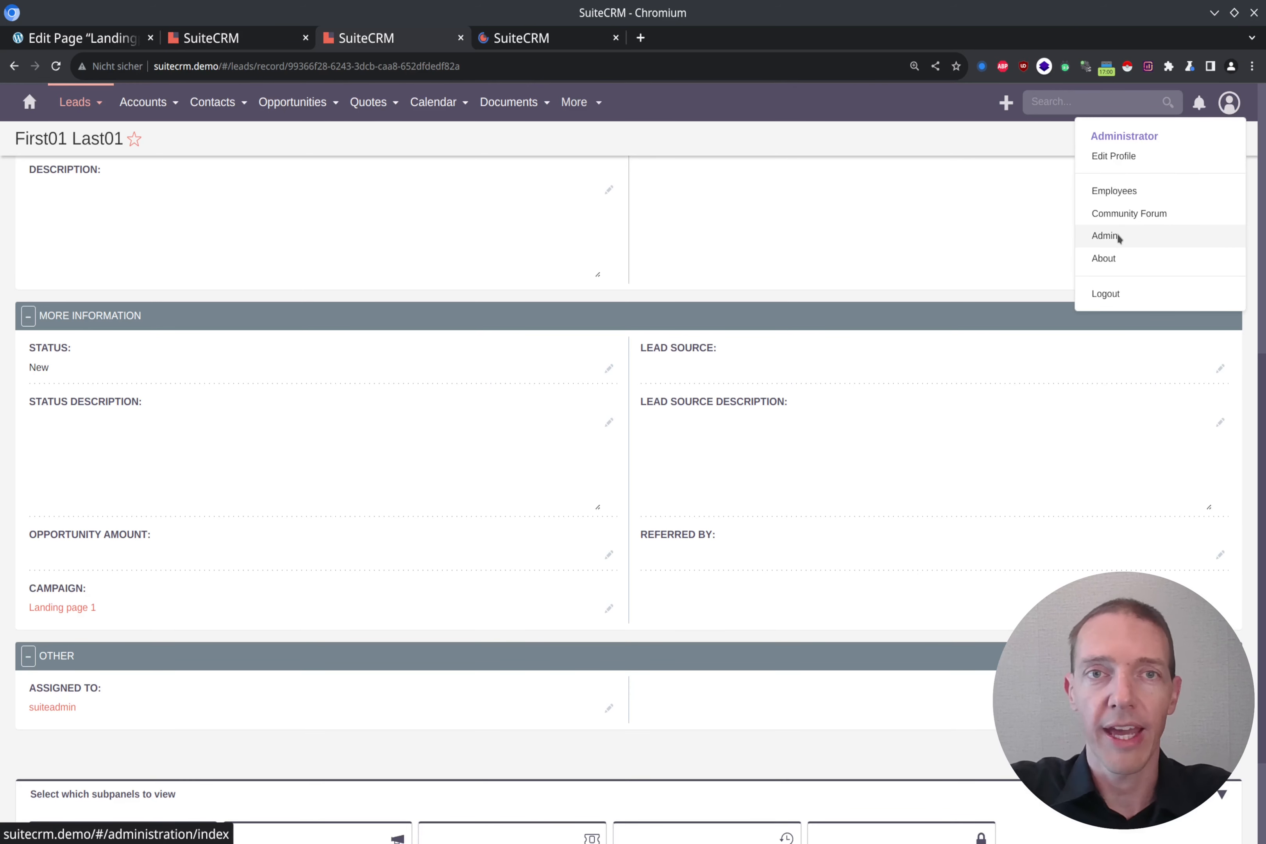
Step: Go to Admin > Studio > Leads > Fields and open the lead_source field's properties
{"action": "left_click", "coordinate": [1117, 238]}
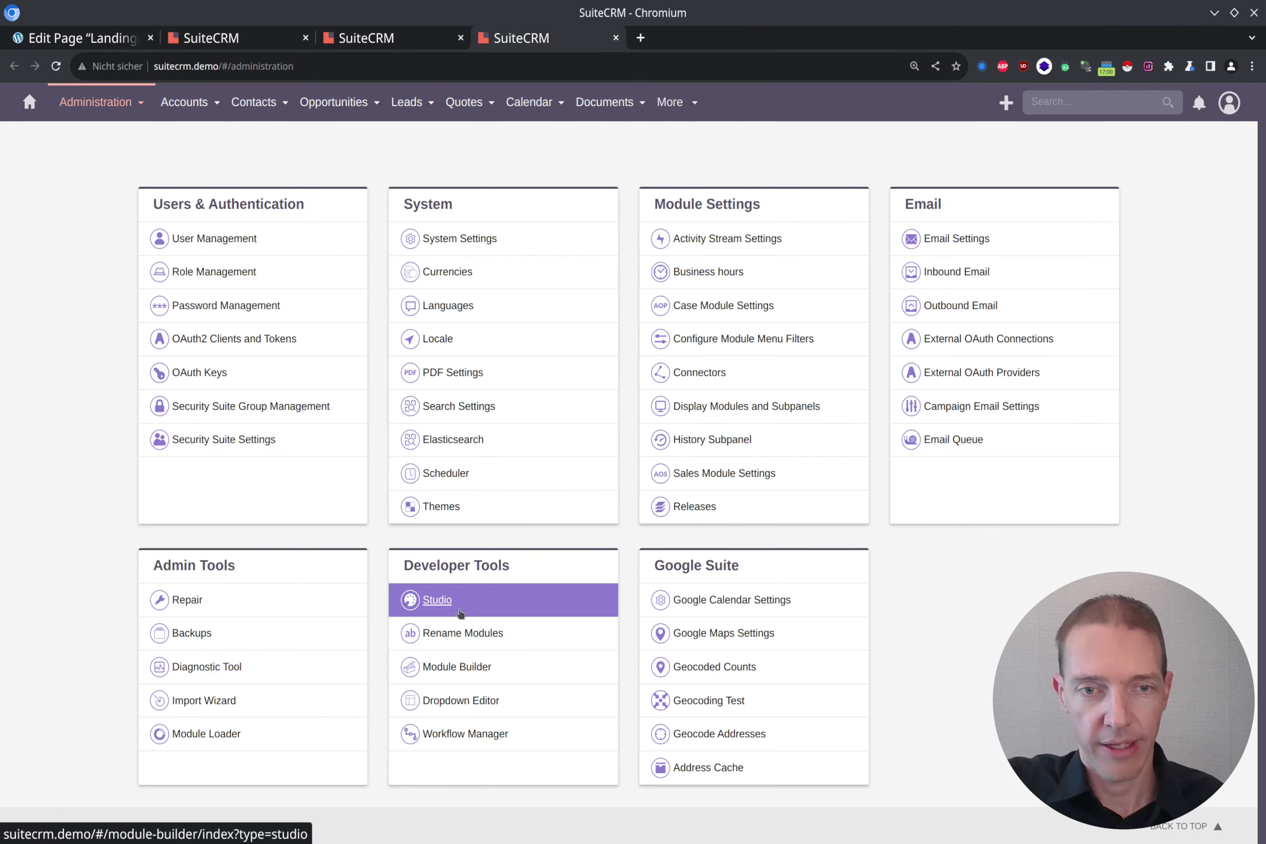
{"action": "left_click", "coordinate": [459, 613]}
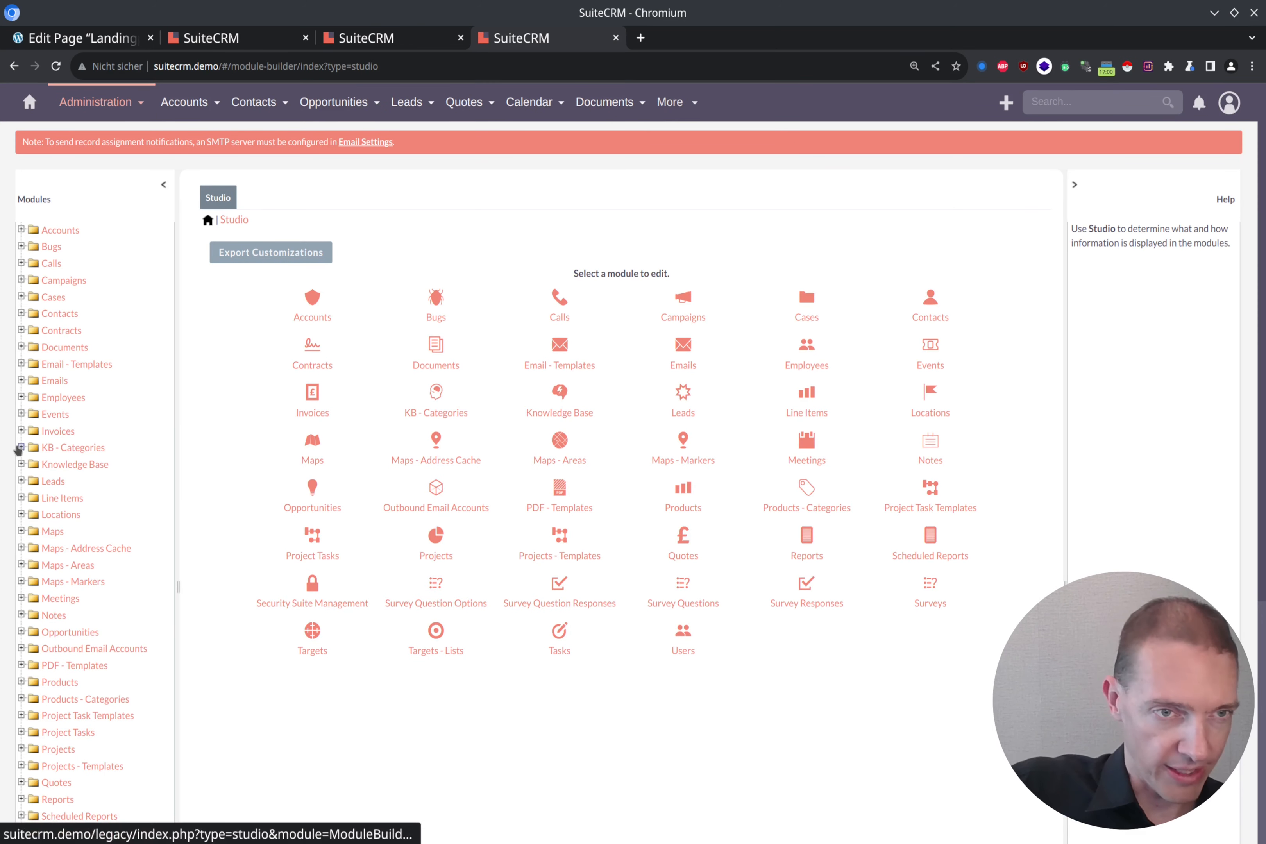
{"action": "left_click", "coordinate": [21, 482]}
{"action": "left_click", "coordinate": [52, 515]}
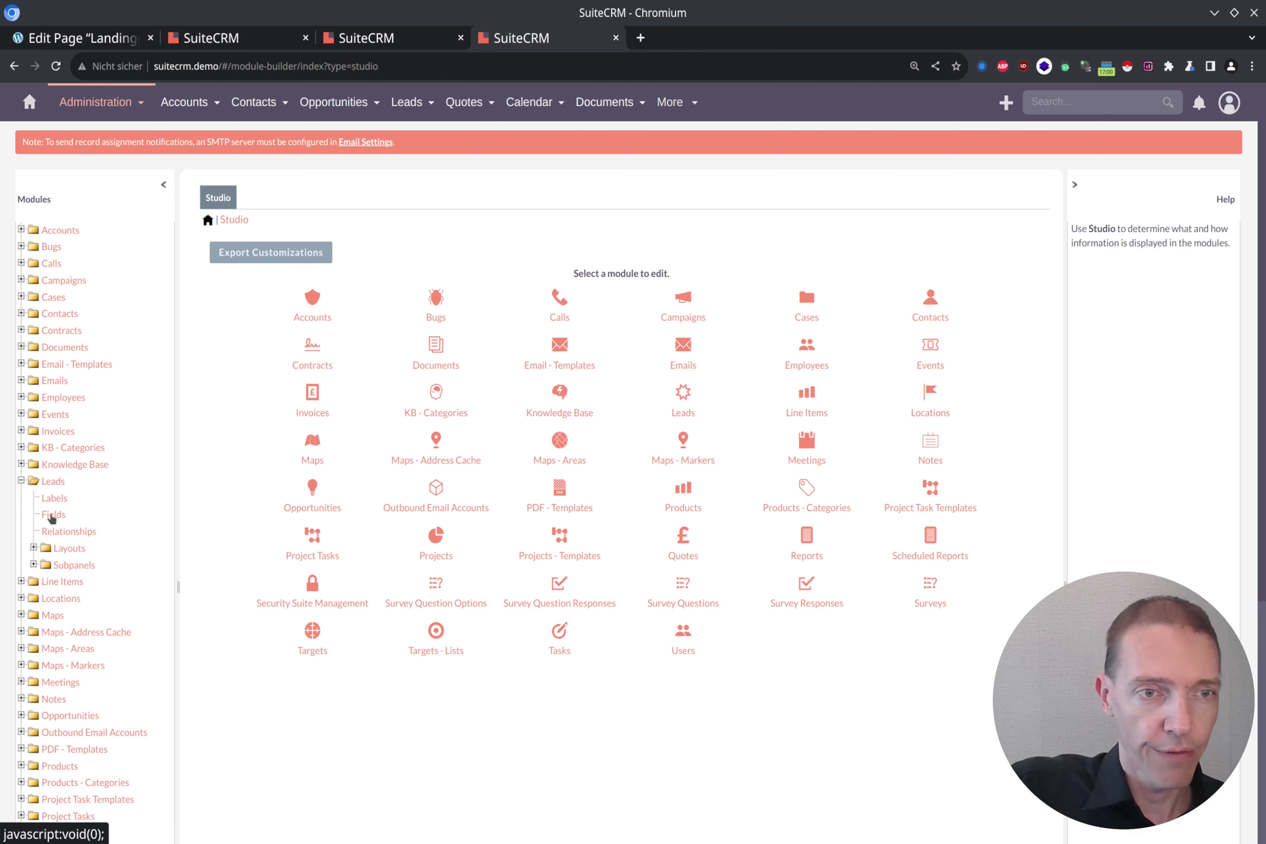
{"action": "key", "text": "ctrl+f"}
{"action": "type", "text": "sourc"}
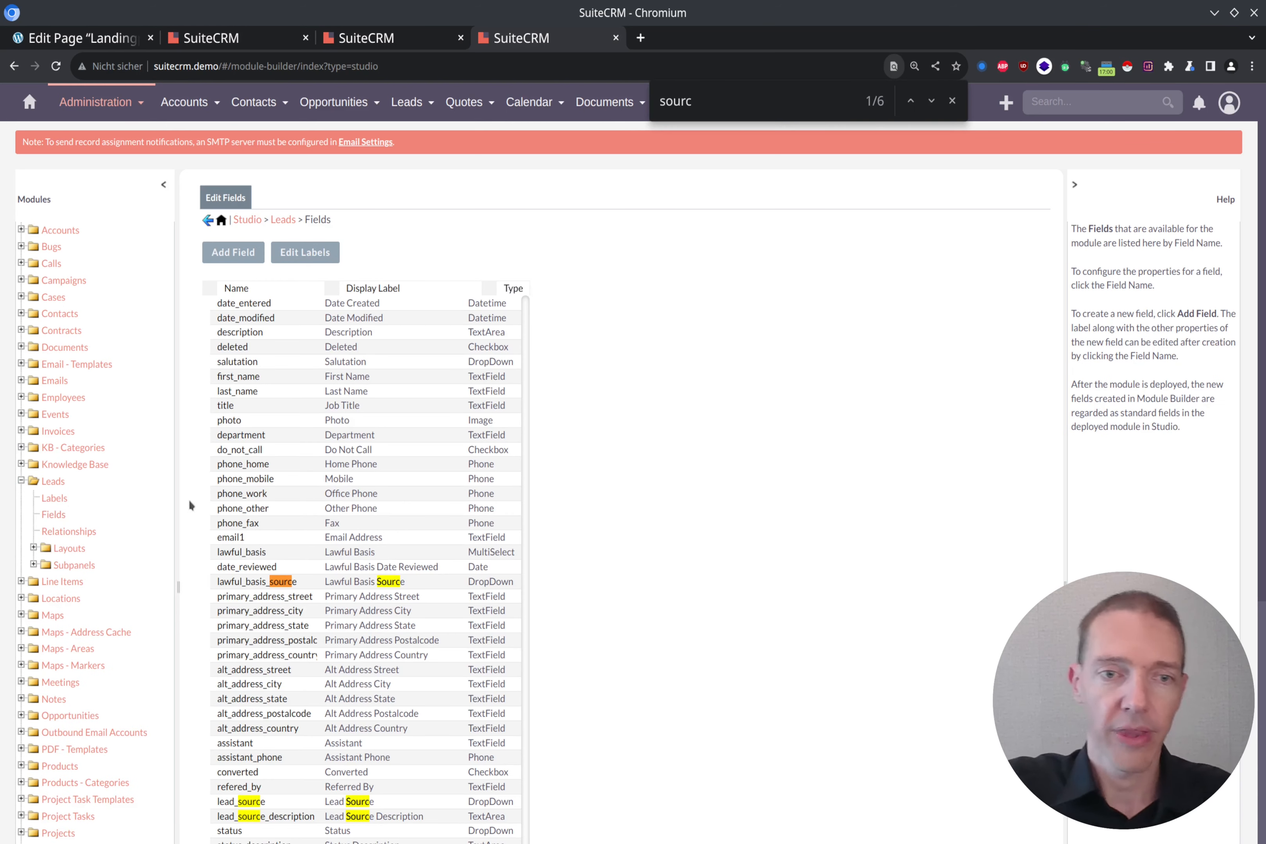
{"action": "scroll", "coordinate": [383, 577], "scroll_direction": "down", "scroll_amount": 1}
{"action": "scroll", "coordinate": [382, 577], "scroll_direction": "down", "scroll_amount": 3}
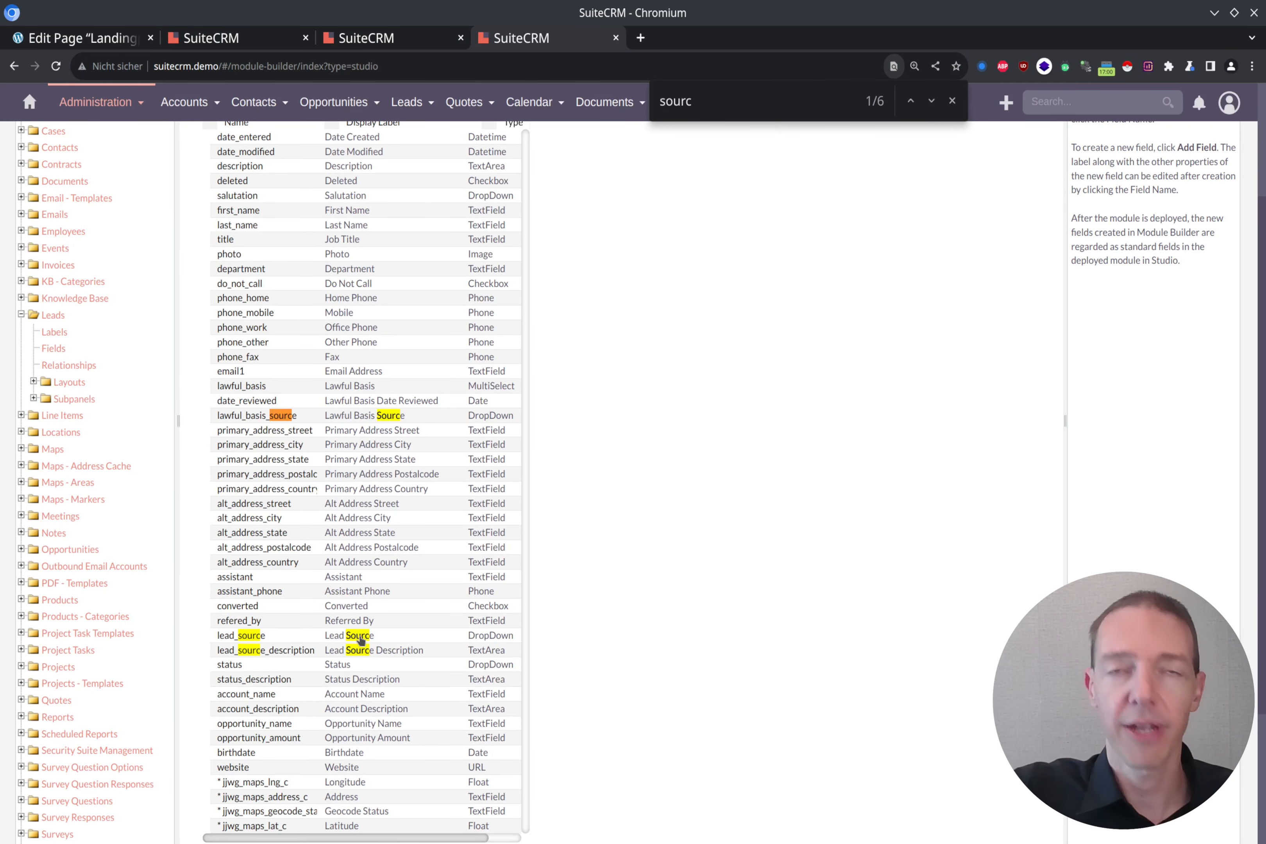
{"action": "left_click", "coordinate": [361, 641]}
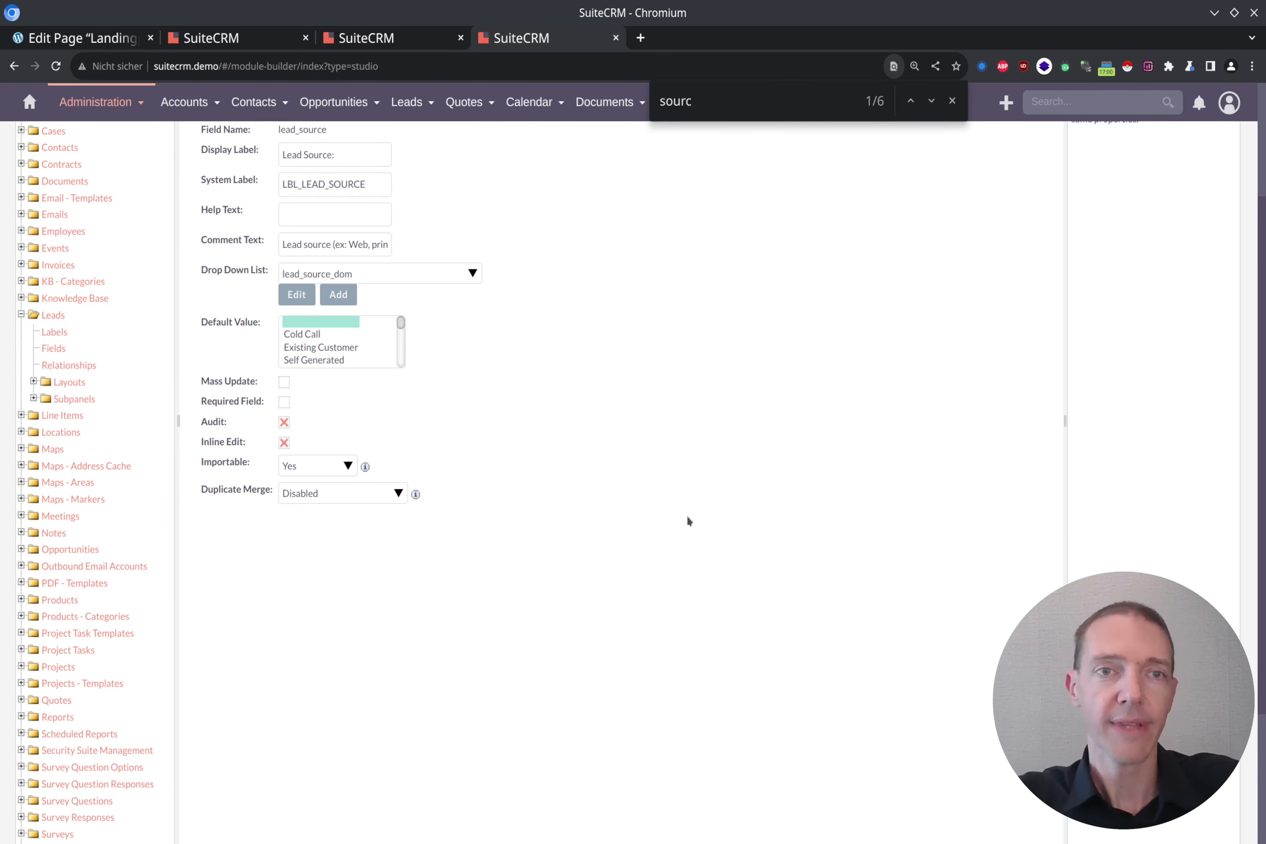
{"action": "scroll", "coordinate": [647, 497], "scroll_direction": "up", "scroll_amount": 3}
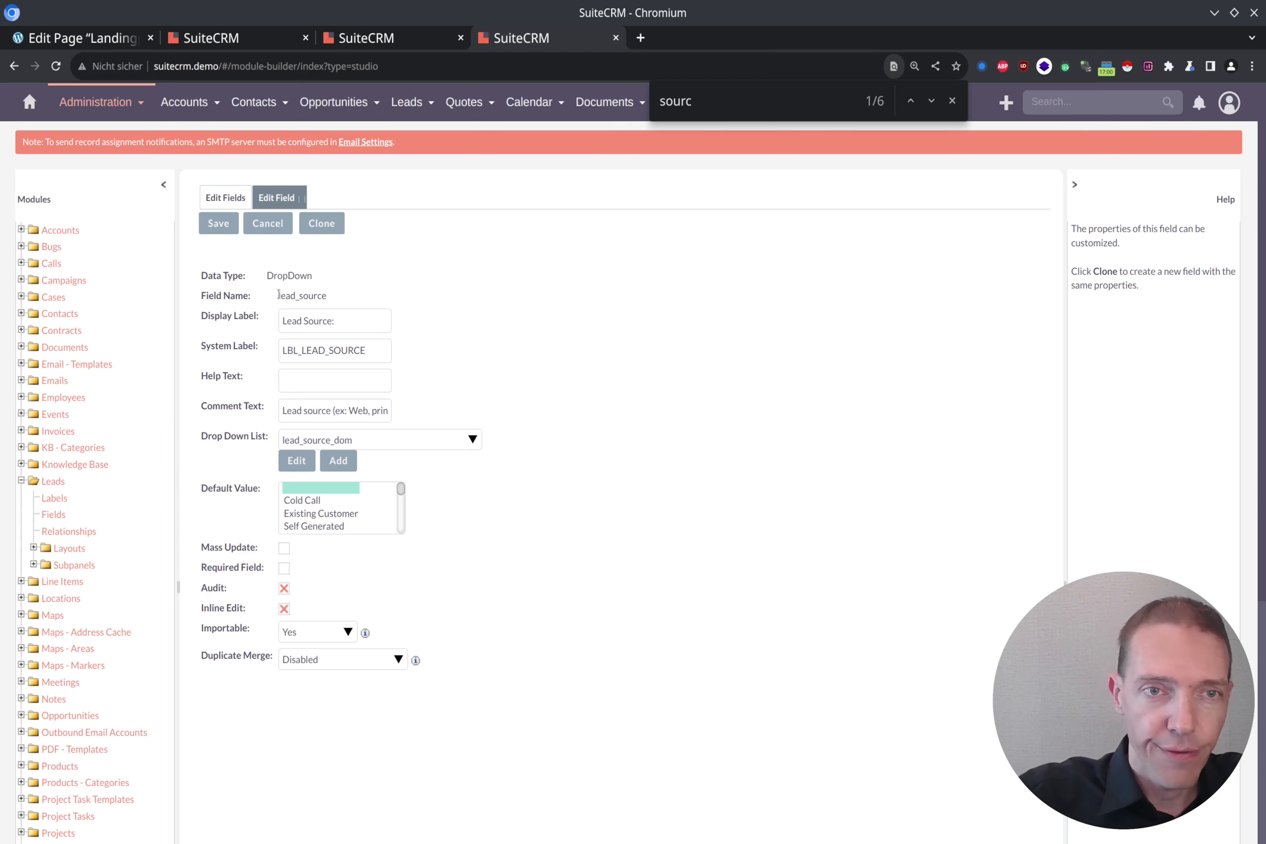
{"action": "left_click_drag", "start_coordinate": [279, 294], "coordinate": [333, 302]}
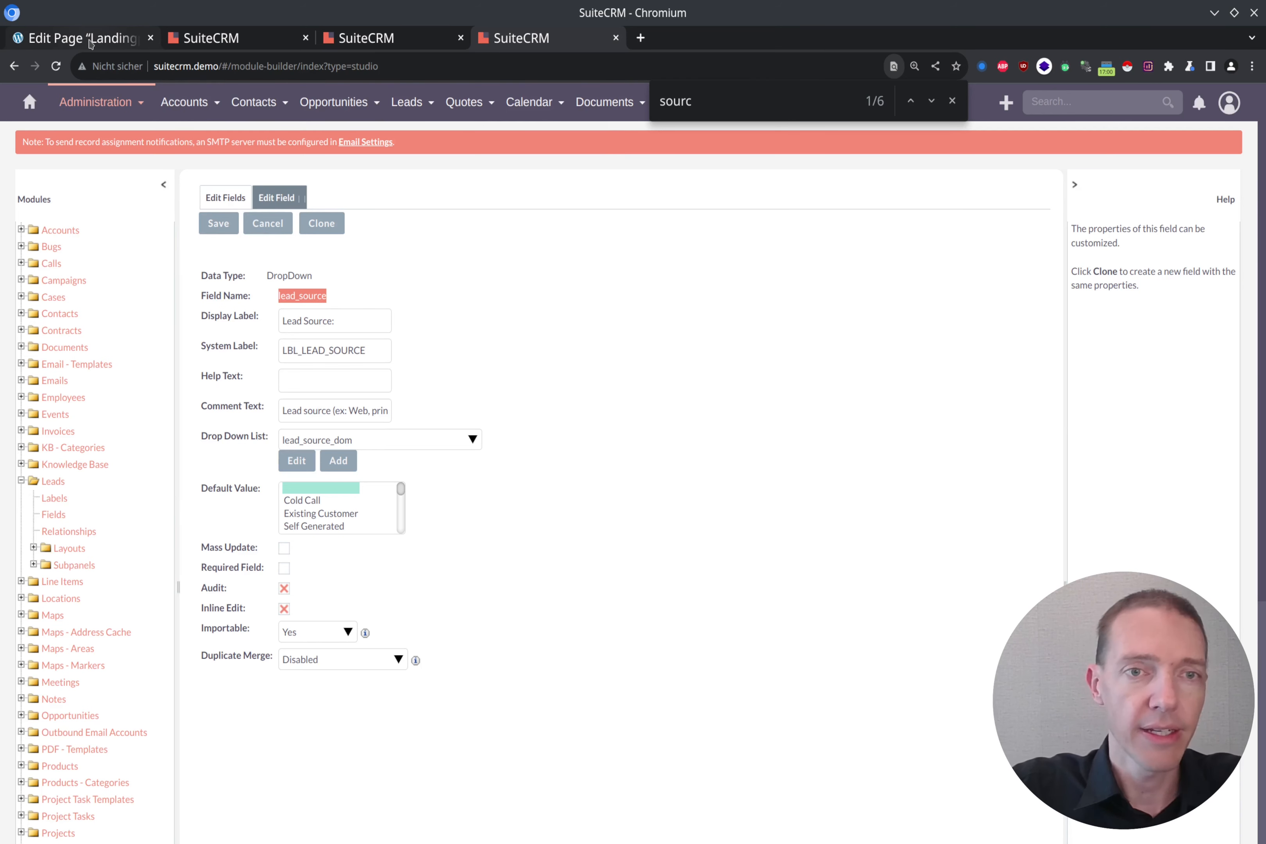
Step: Duplicate the hidden moduleDir input onto a new line before the closing form tag
{"action": "left_click", "coordinate": [90, 44]}
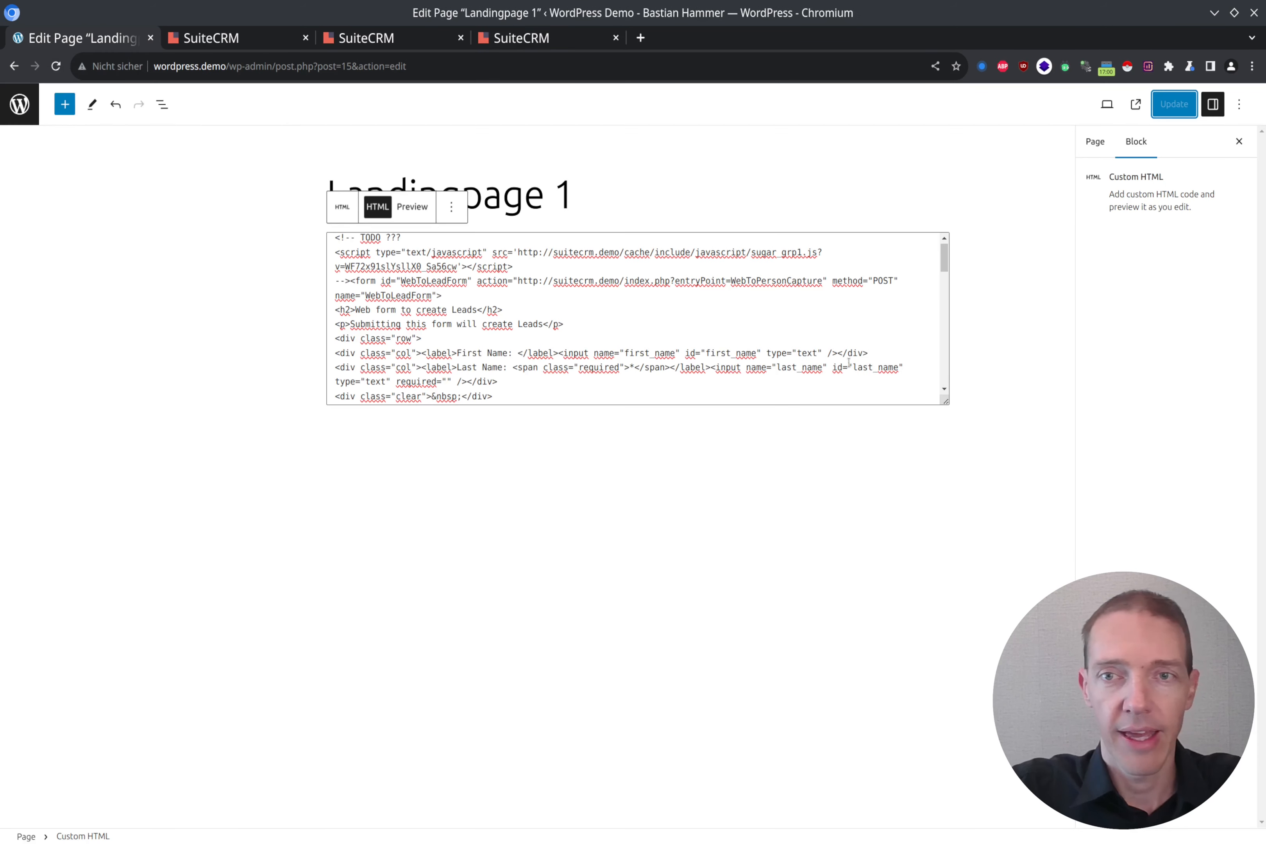
{"action": "scroll", "coordinate": [564, 352], "scroll_direction": "down", "scroll_amount": 3}
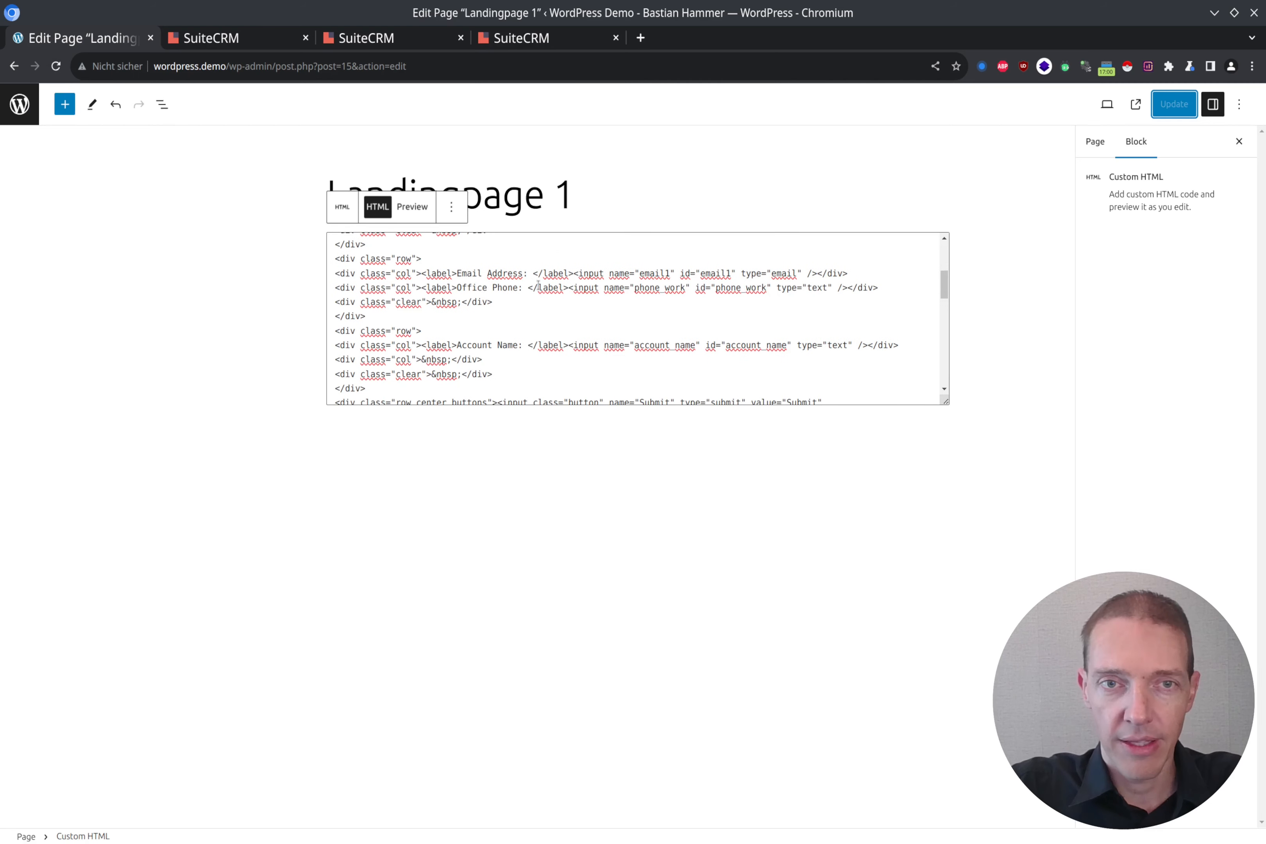
{"action": "scroll", "coordinate": [538, 287], "scroll_direction": "down", "scroll_amount": 3}
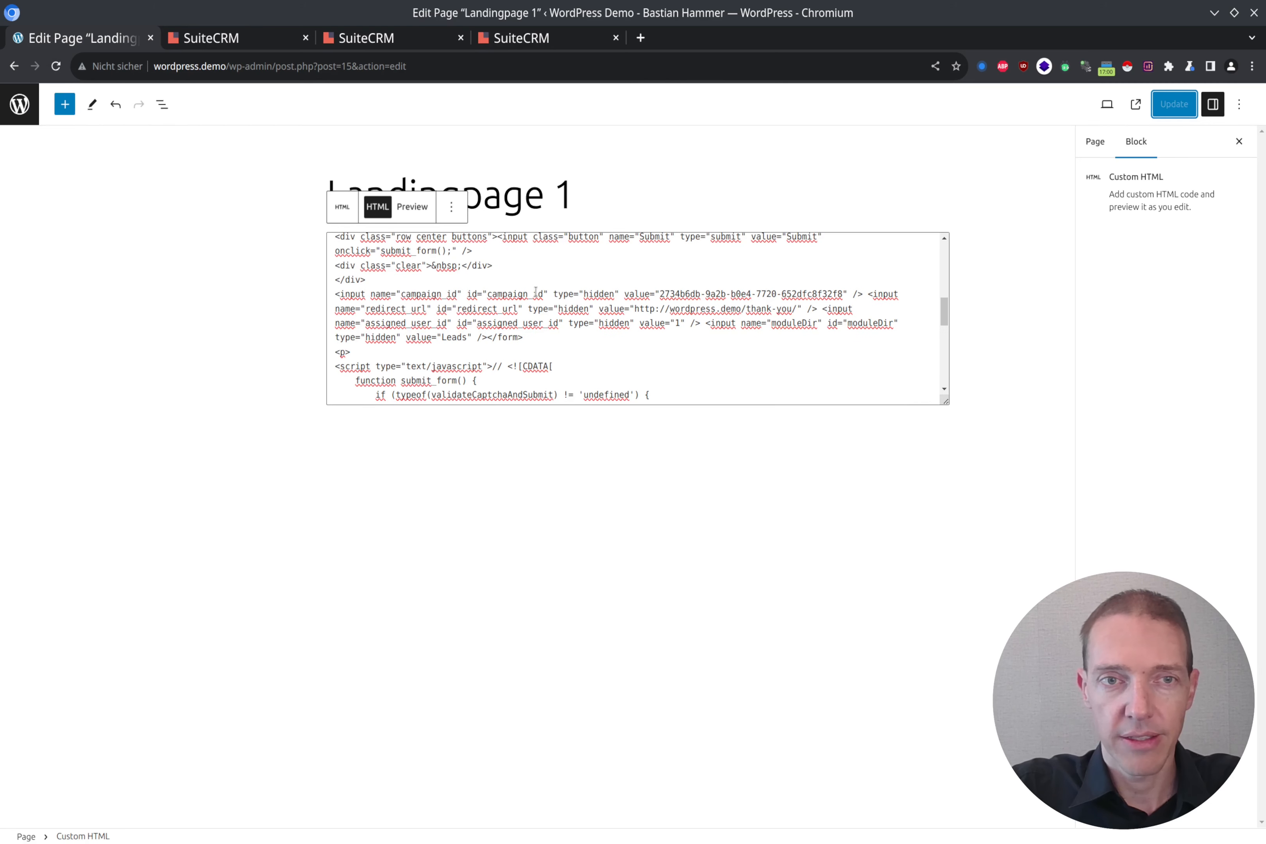
{"action": "scroll", "coordinate": [535, 292], "scroll_direction": "down", "scroll_amount": 2}
{"action": "scroll", "coordinate": [536, 292], "scroll_direction": "up", "scroll_amount": 2}
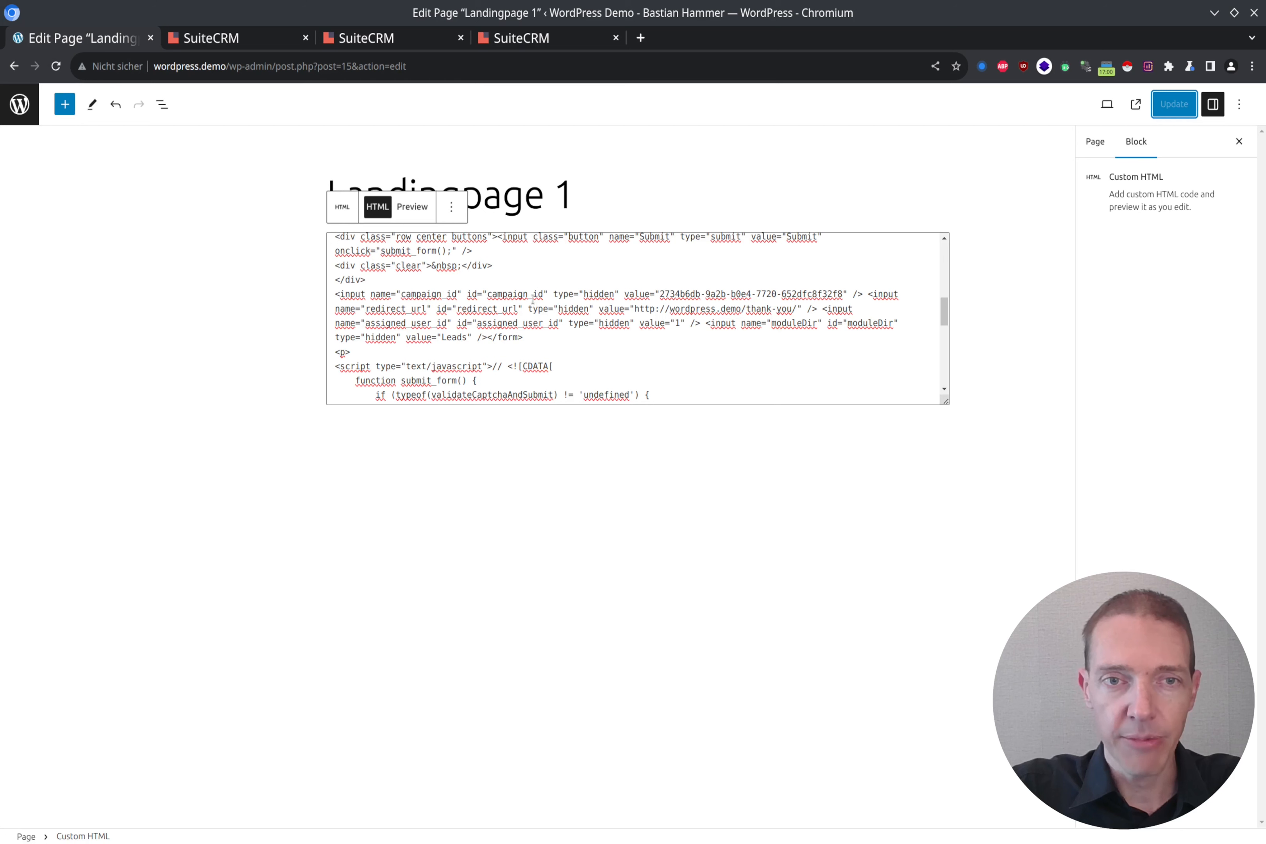
{"action": "left_click", "coordinate": [707, 324]}
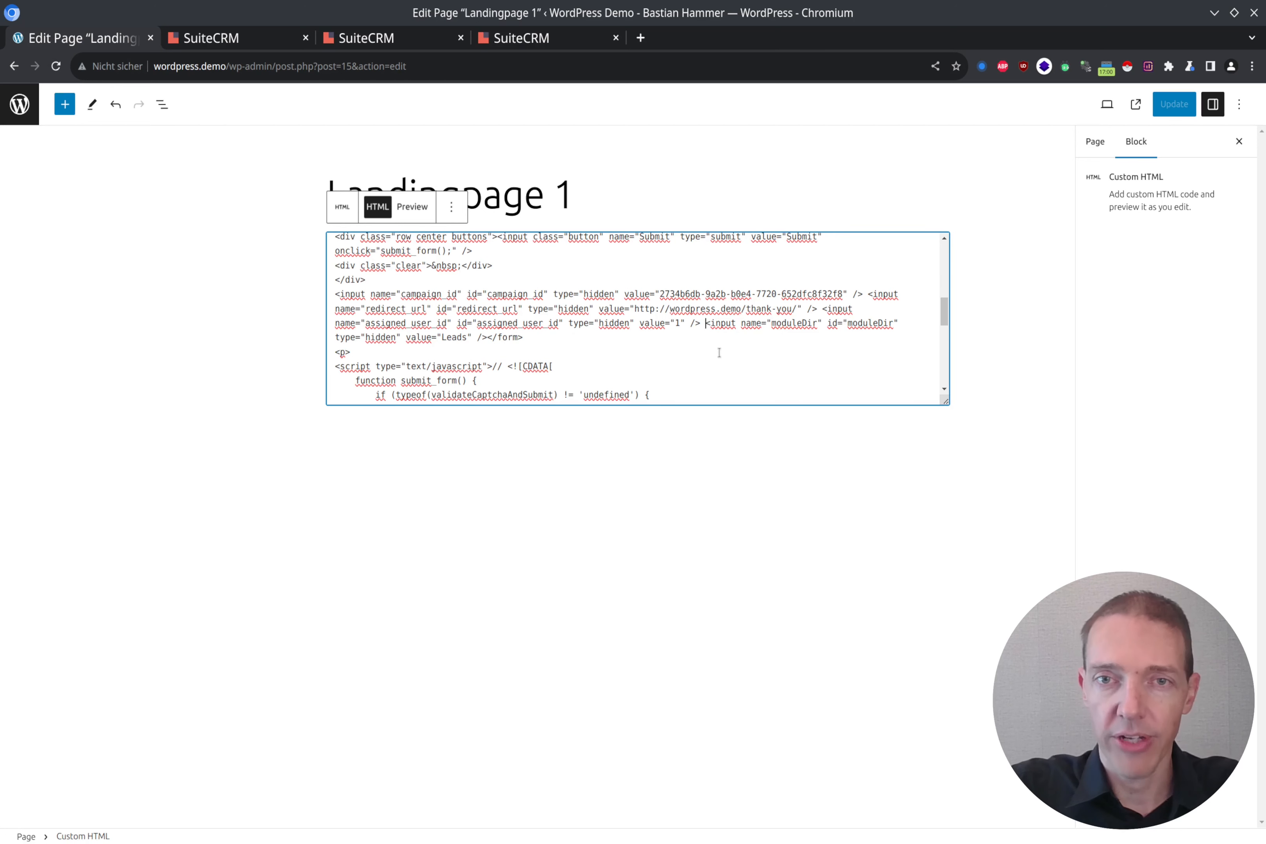
{"action": "key", "text": "Return"}
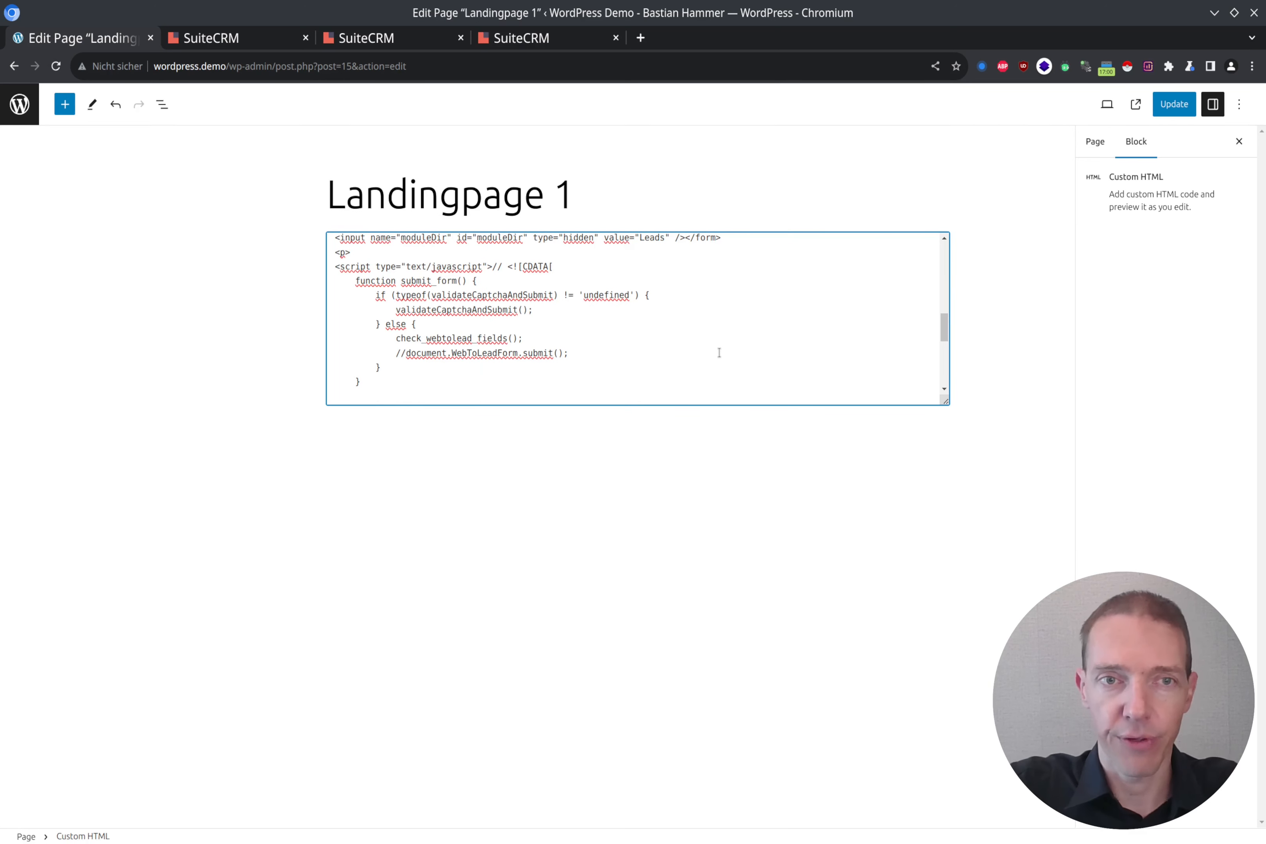
{"action": "key", "text": "Up"}
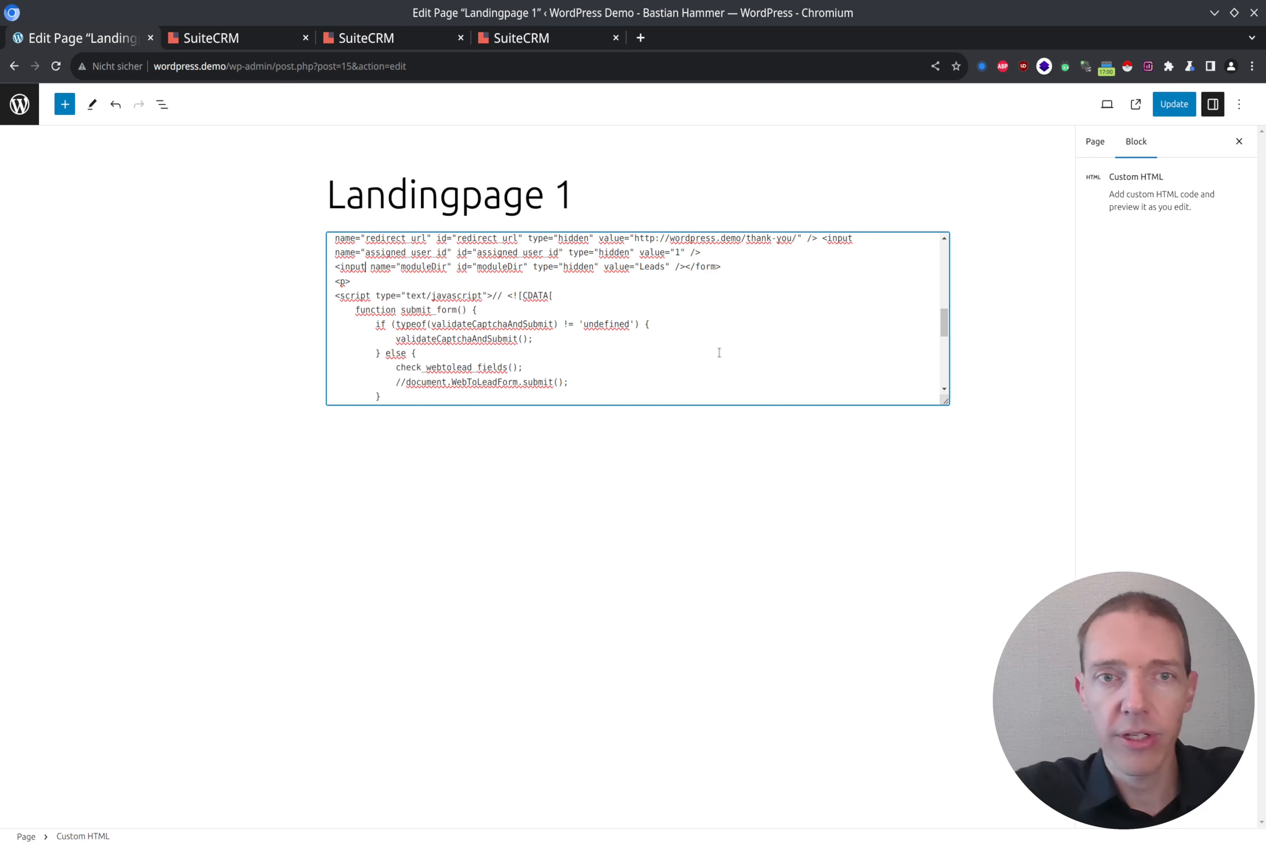
{"action": "key", "text": "ctrl+shift+Right"}
{"action": "key", "text": "ctrl+shift+Right"}
{"action": "key", "text": "ctrl+shift+Right"}
{"action": "key", "text": "ctrl+shift+Right"}
{"action": "key", "text": "ctrl+shift+Right"}
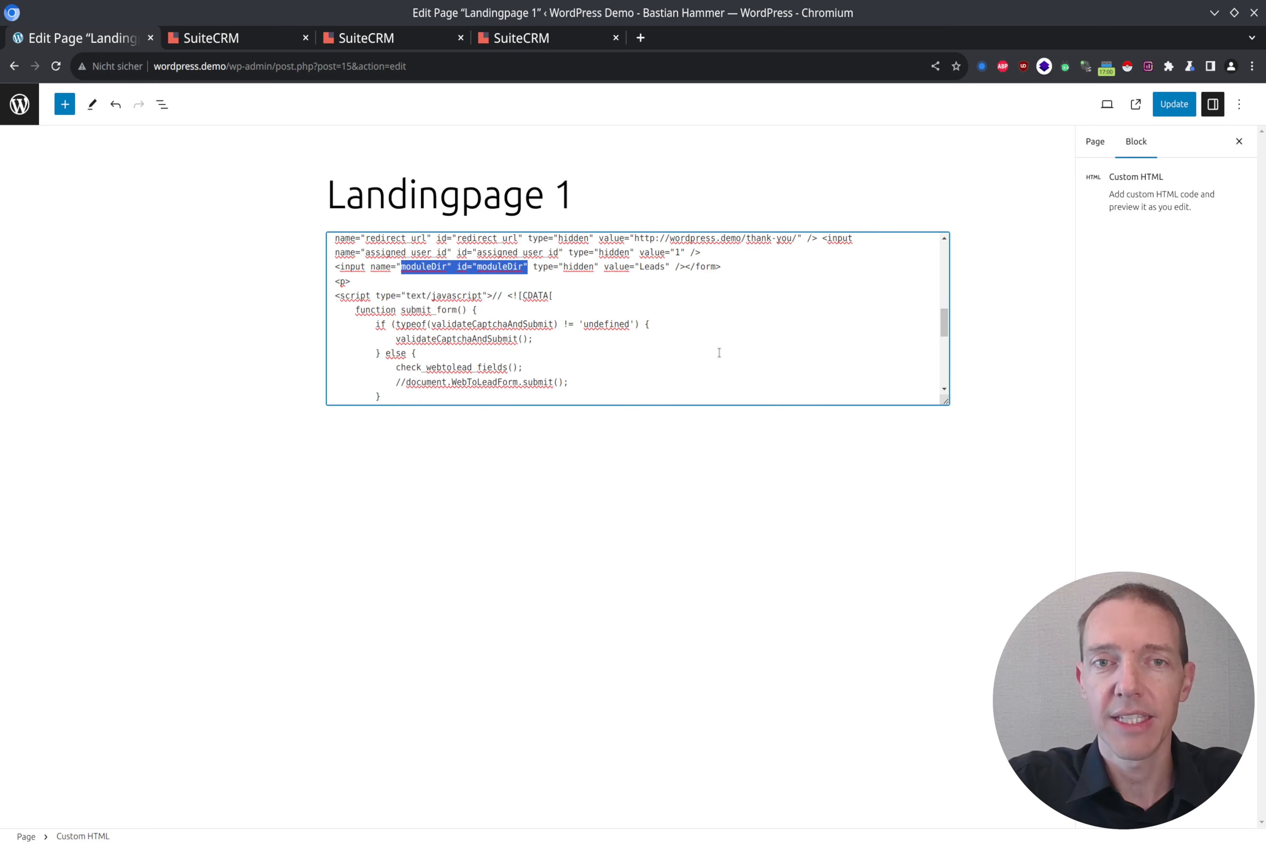
{"action": "key", "text": "ctrl+shift+Right"}
{"action": "key", "text": "ctrl+shift+Right"}
{"action": "key", "text": "ctrl+shift+Right"}
{"action": "key", "text": "ctrl+shift+Right"}
{"action": "key", "text": "ctrl+shift+Right"}
{"action": "key", "text": "ctrl+shift+Right"}
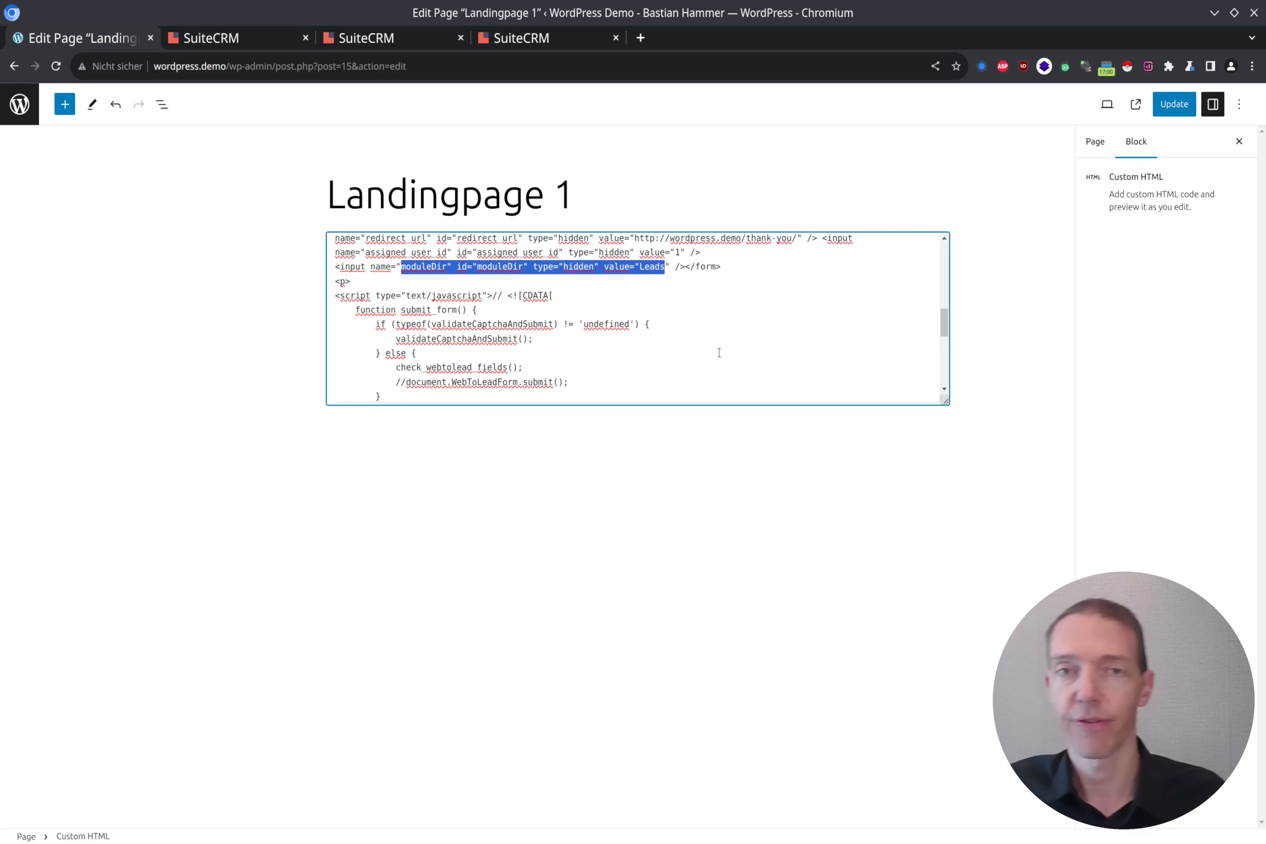
{"action": "key", "text": "Right"}
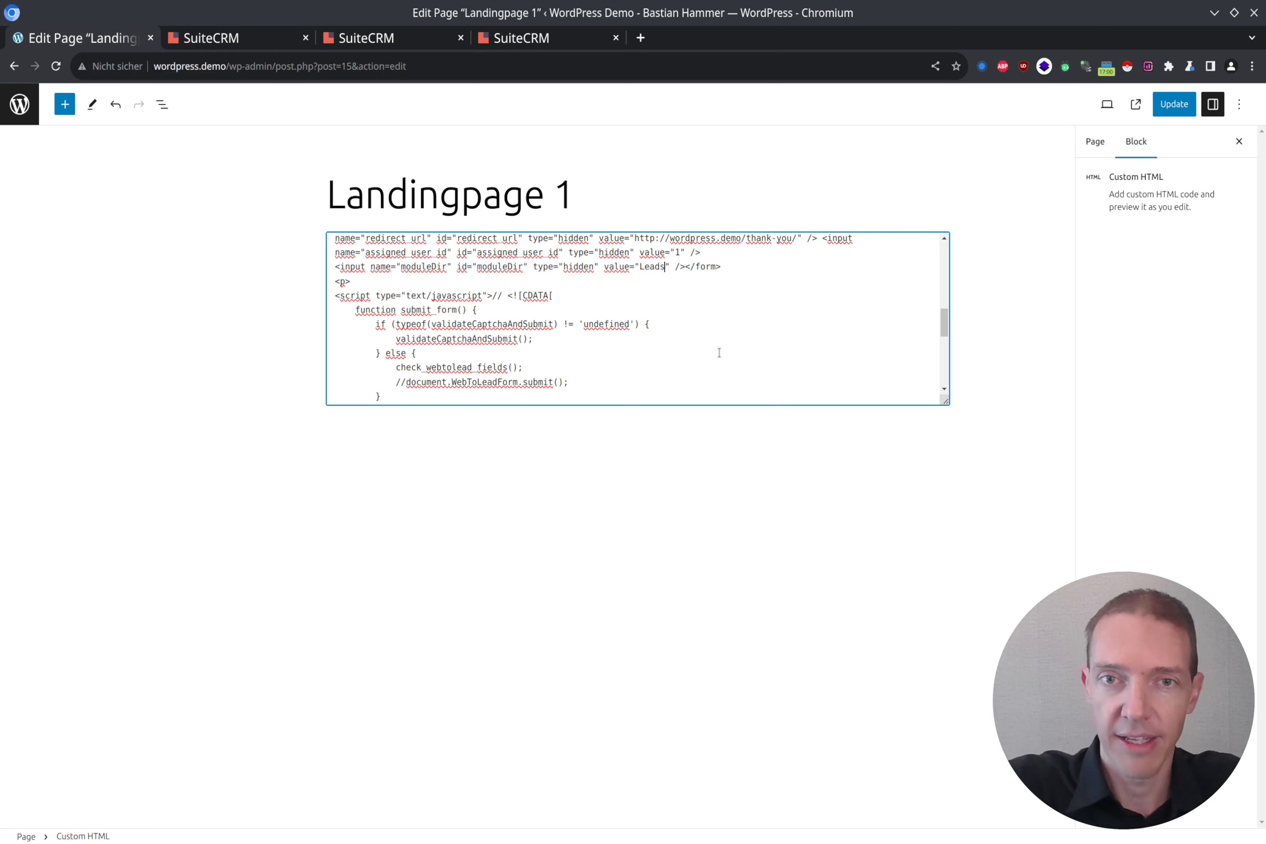
{"action": "key", "text": "Return"}
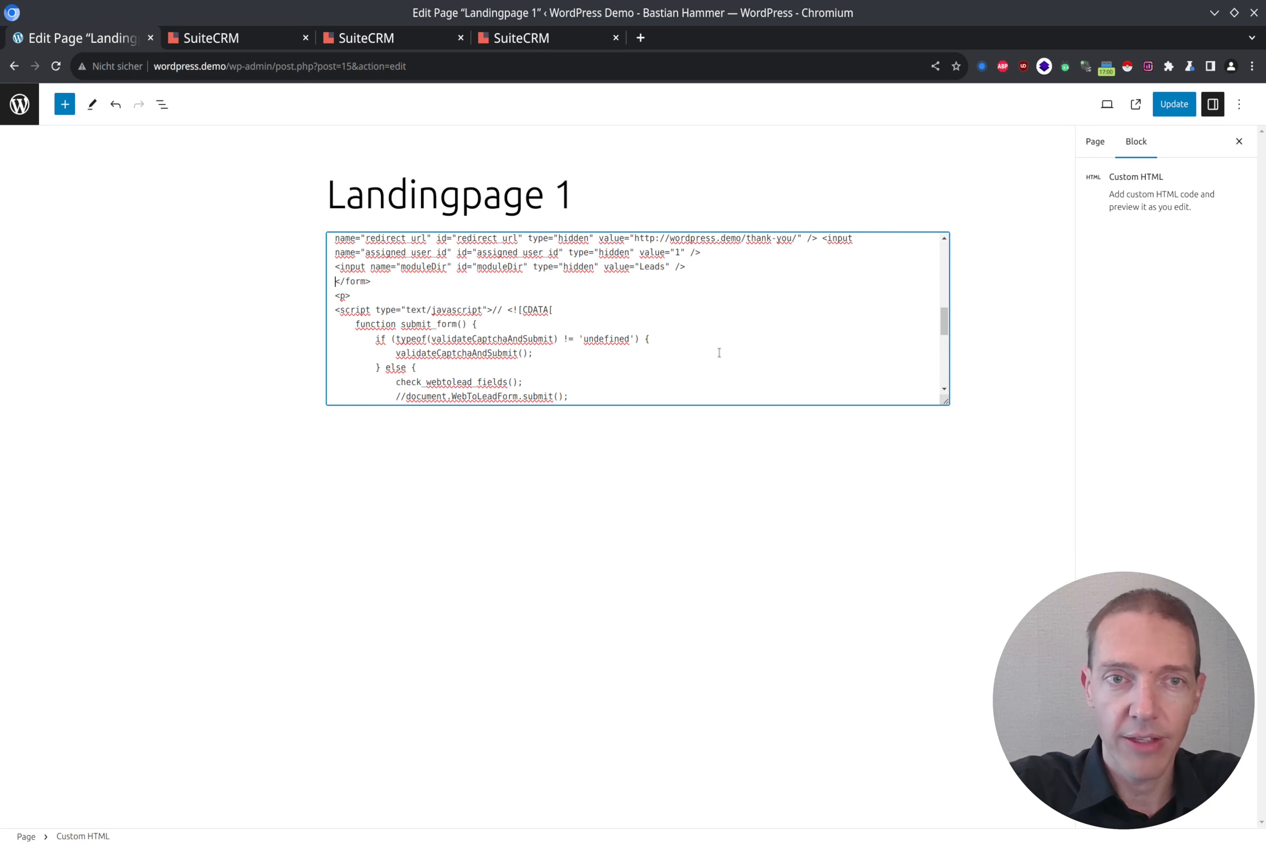
{"action": "key", "text": "Return"}
{"action": "key", "text": "Up"}
{"action": "key", "text": "shift+End"}
{"action": "key", "text": "ctrl+c"}
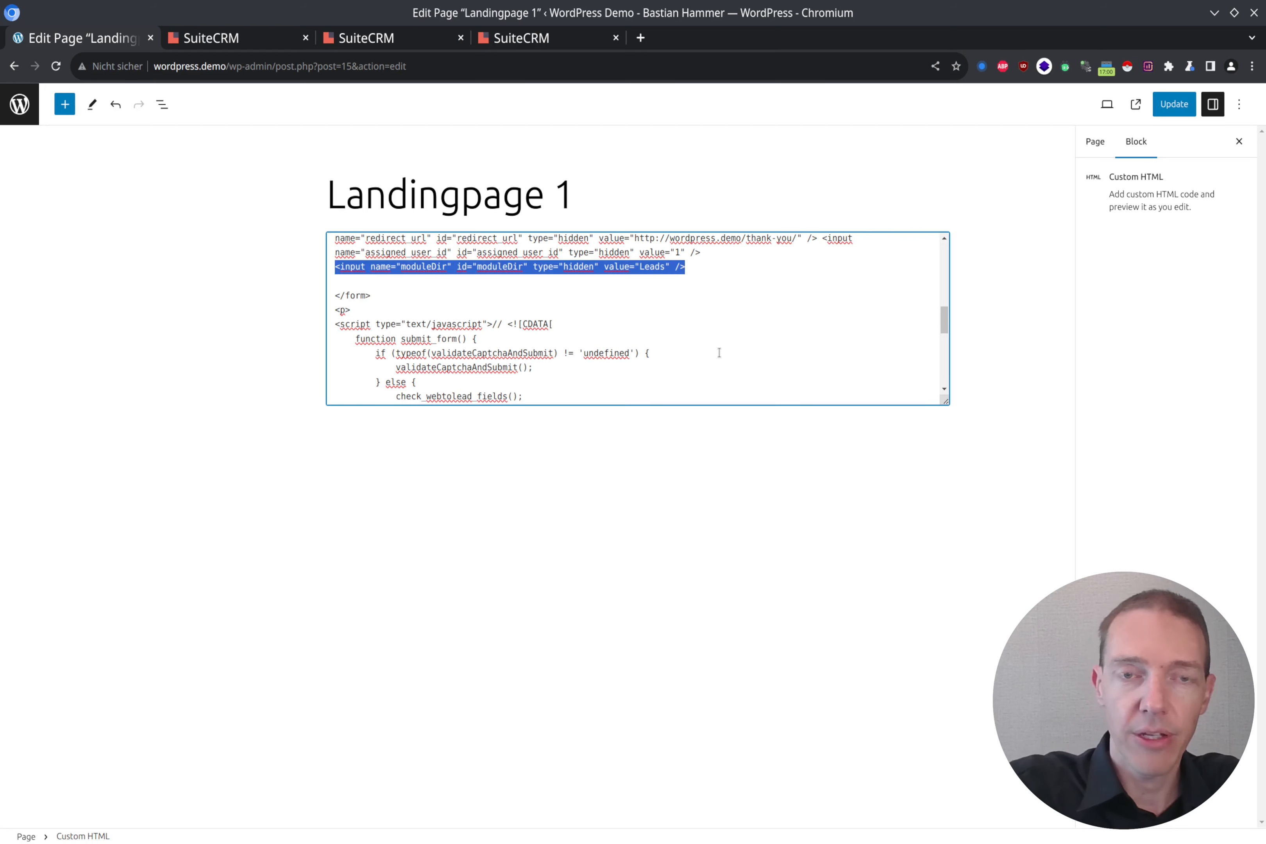
{"action": "key", "text": "Down"}
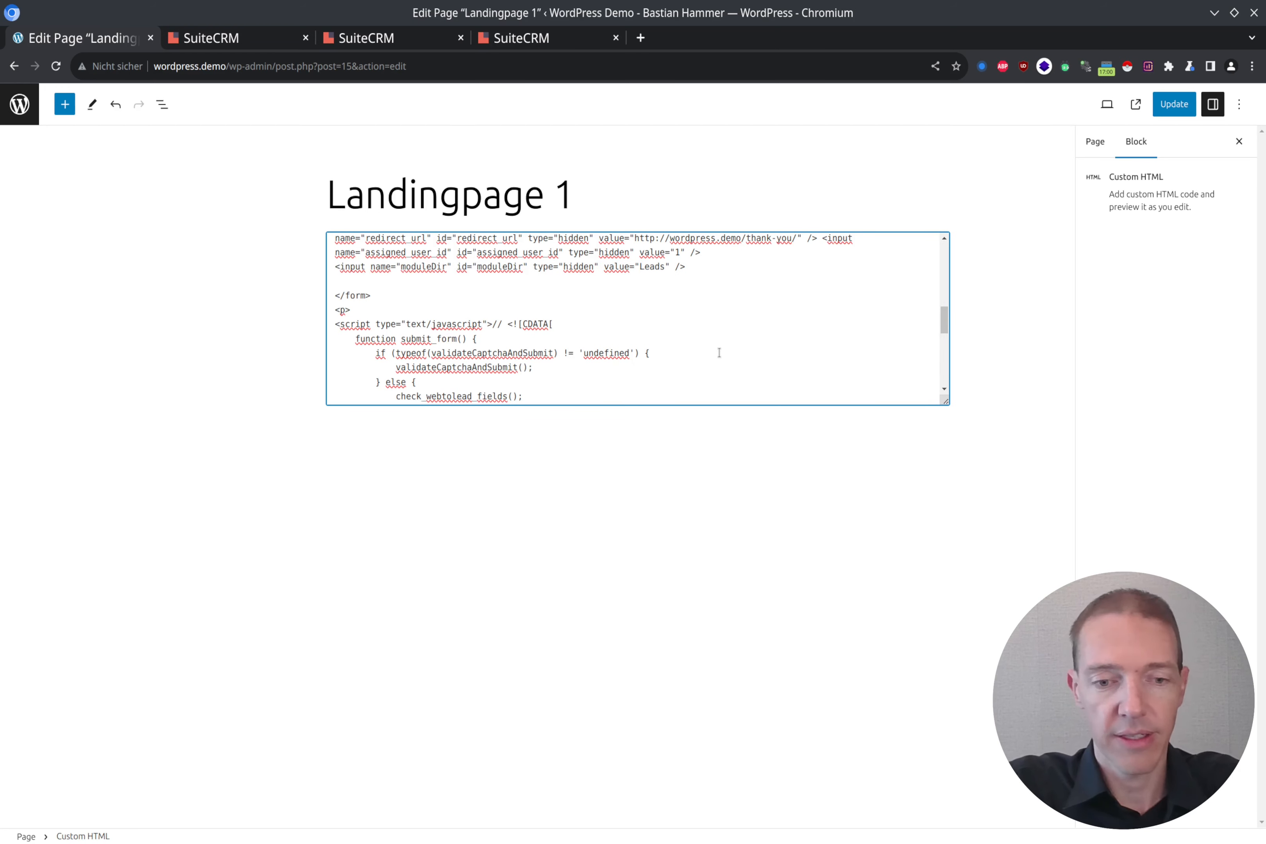
{"action": "key", "text": "ctrl+v"}
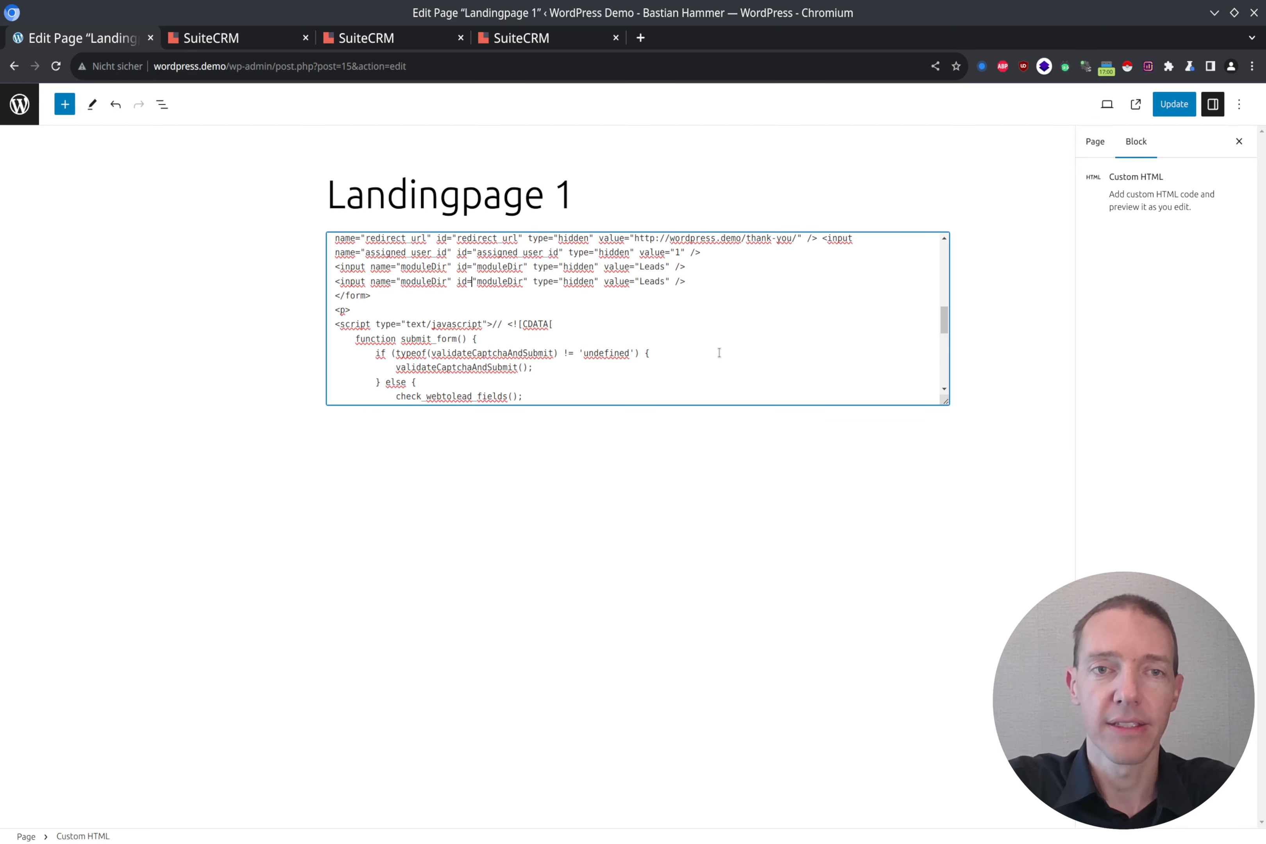
Step: Change the copy's name and id to lead_source and its value to Web Site
{"action": "key", "text": "ctrl+shift+Left"}
{"action": "type", "text": "lead_sour"}
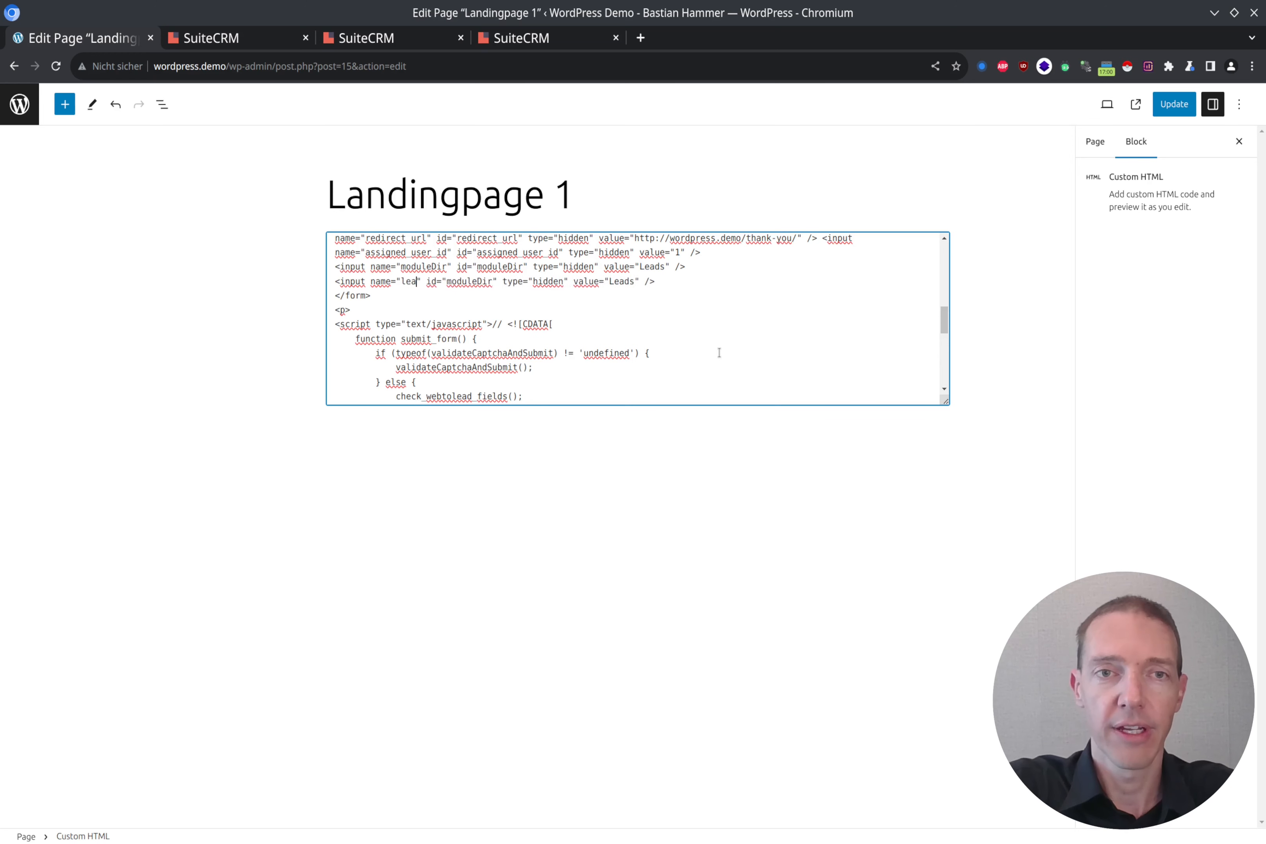
{"action": "type", "text": "ce"}
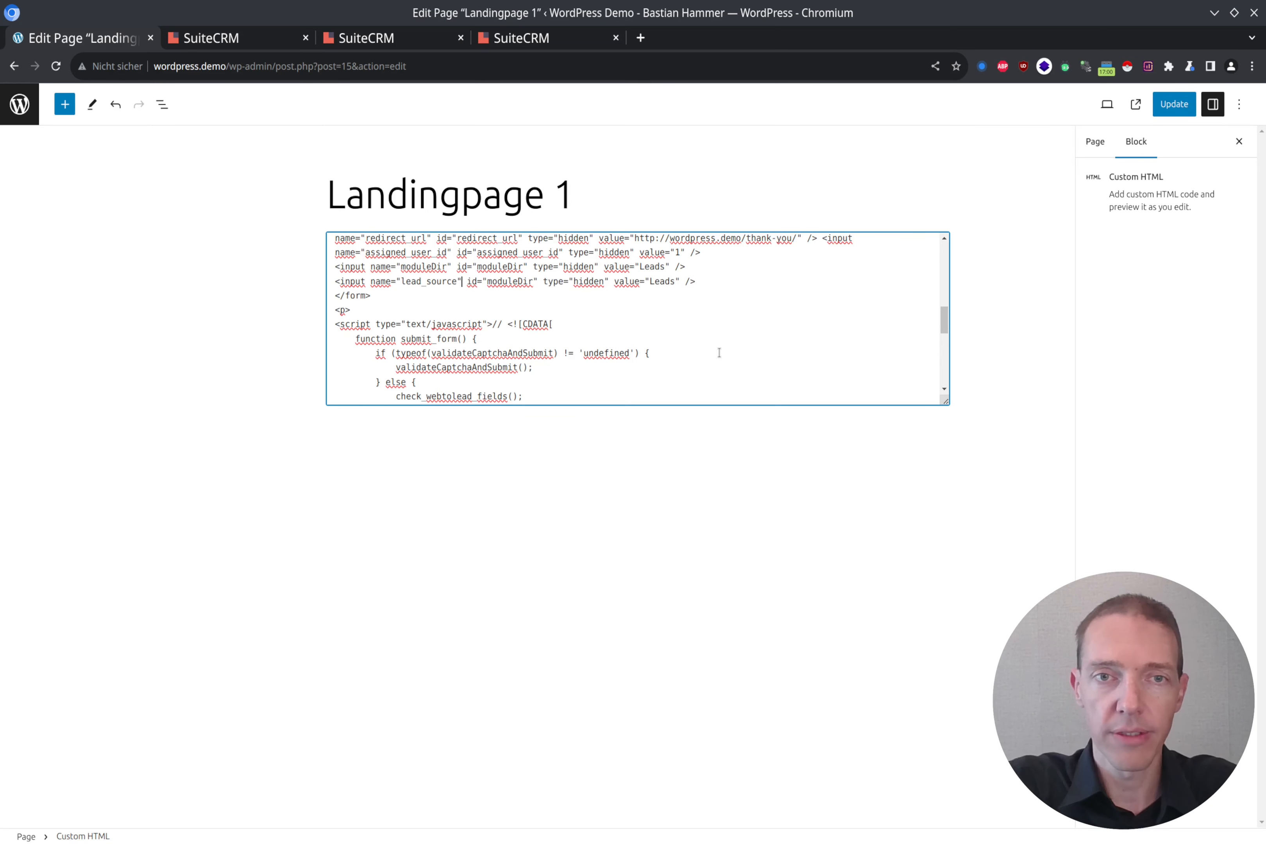
{"action": "key", "text": "ctrl+shift+Right"}
{"action": "type", "text": "lead_source"}
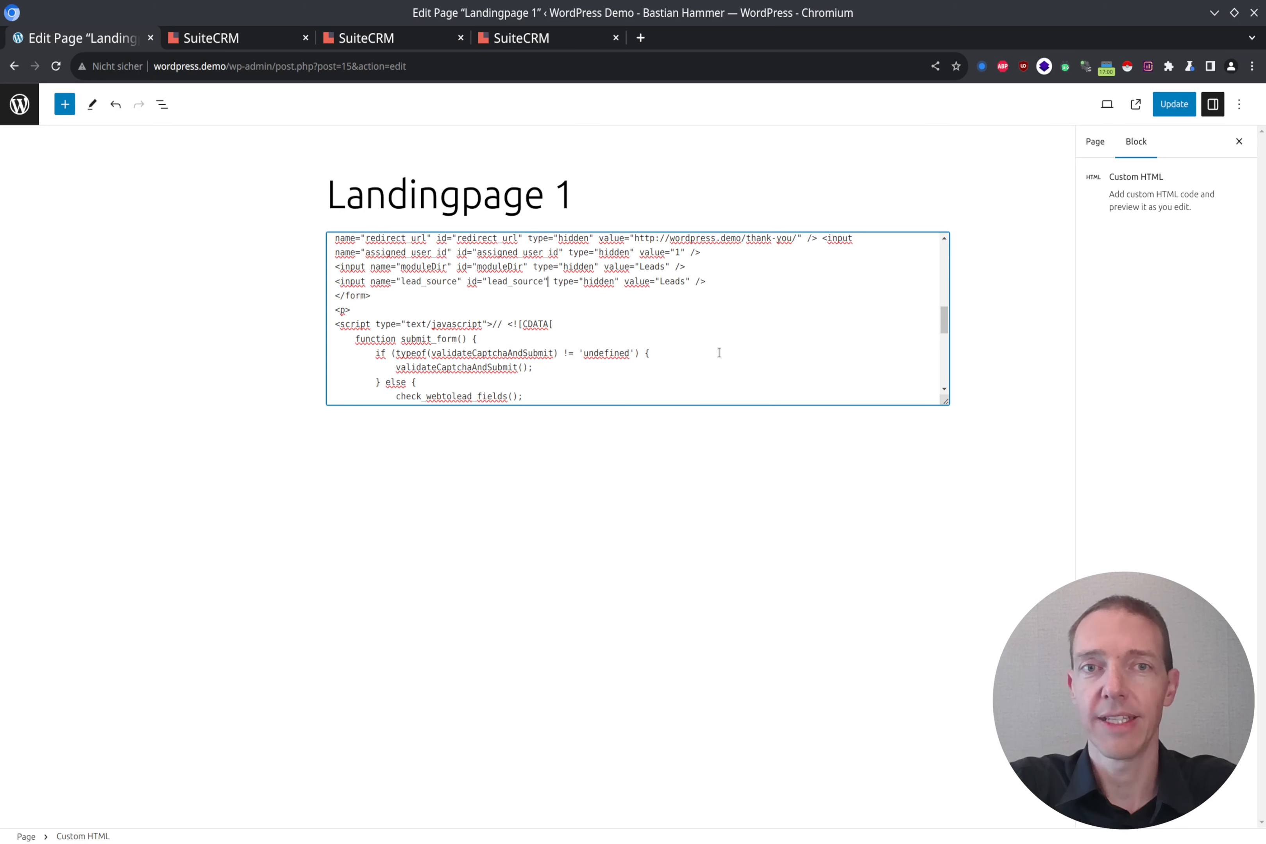
{"action": "key", "text": "ctrl+shift+Right"}
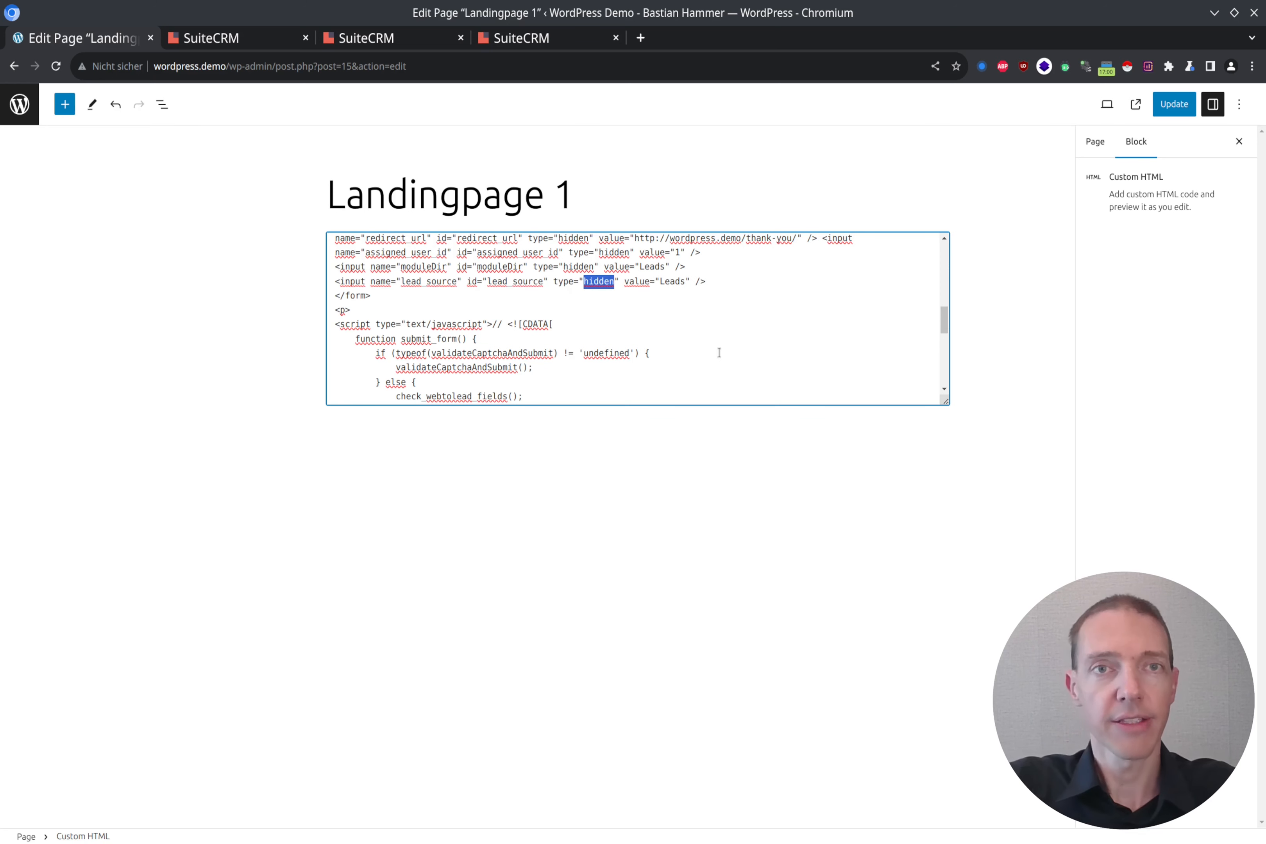
{"action": "key", "text": "ctrl+Right"}
{"action": "key", "text": "ctrl+shift+Left"}
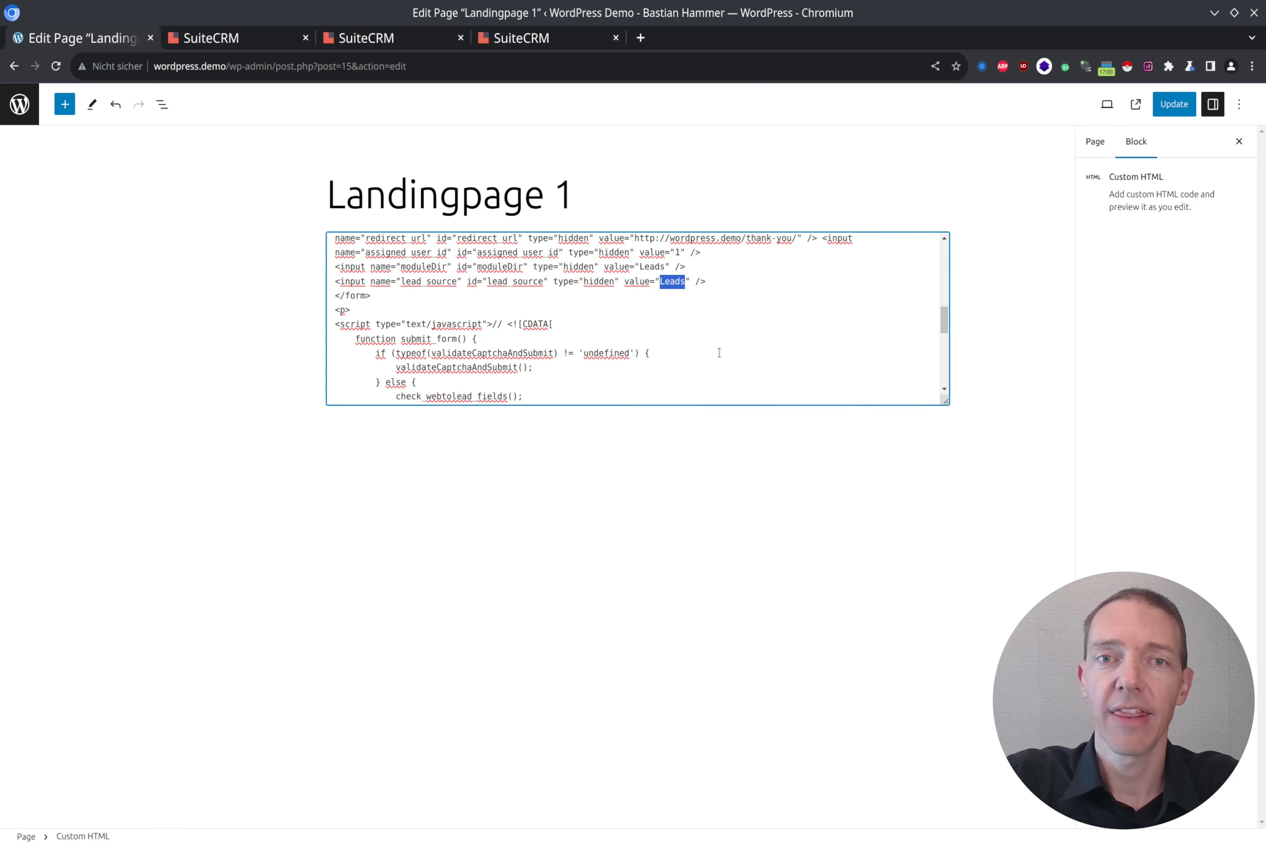
{"action": "type", "text": "Web Site"}
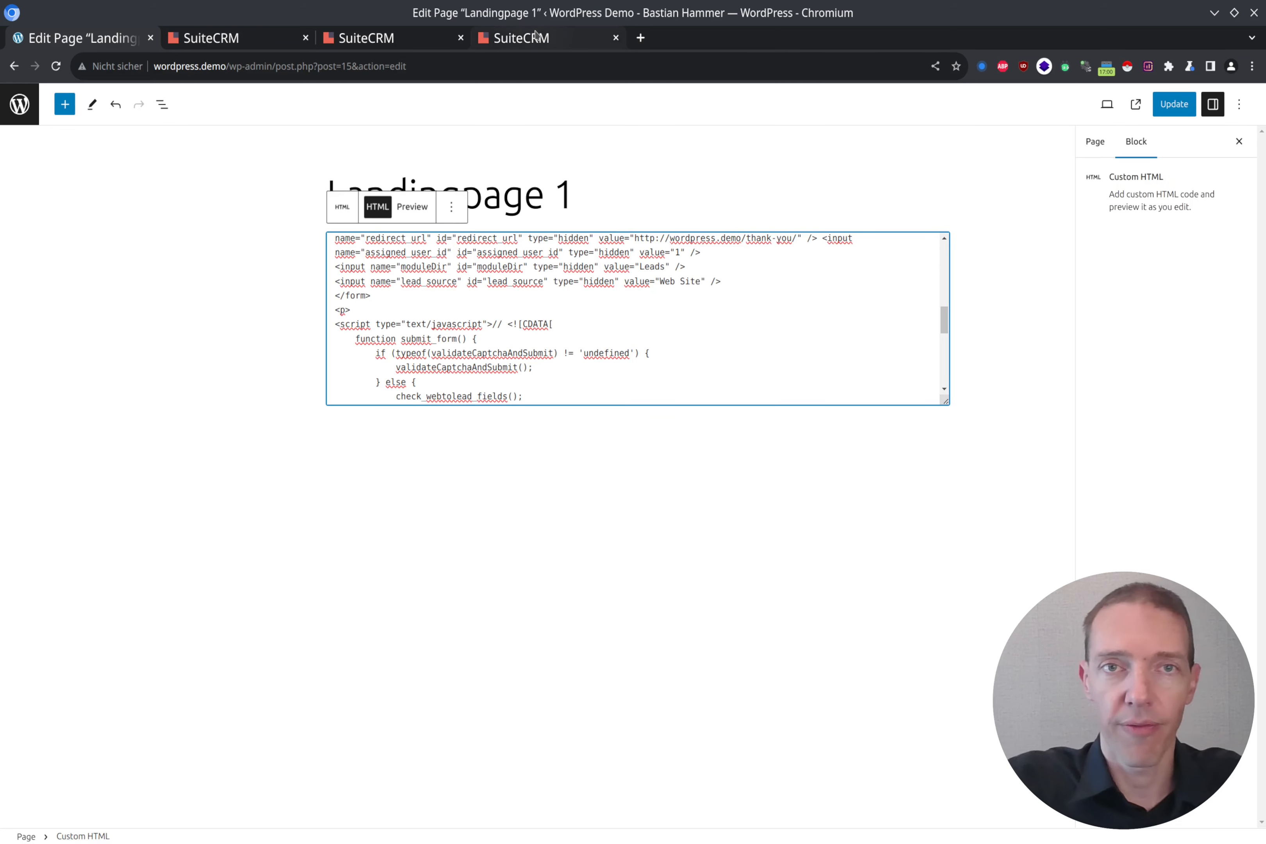
{"action": "key", "text": "ctrl+shift+Left"}
{"action": "key", "text": "ctrl+shift+Left"}
{"action": "key", "text": "ctrl+c"}
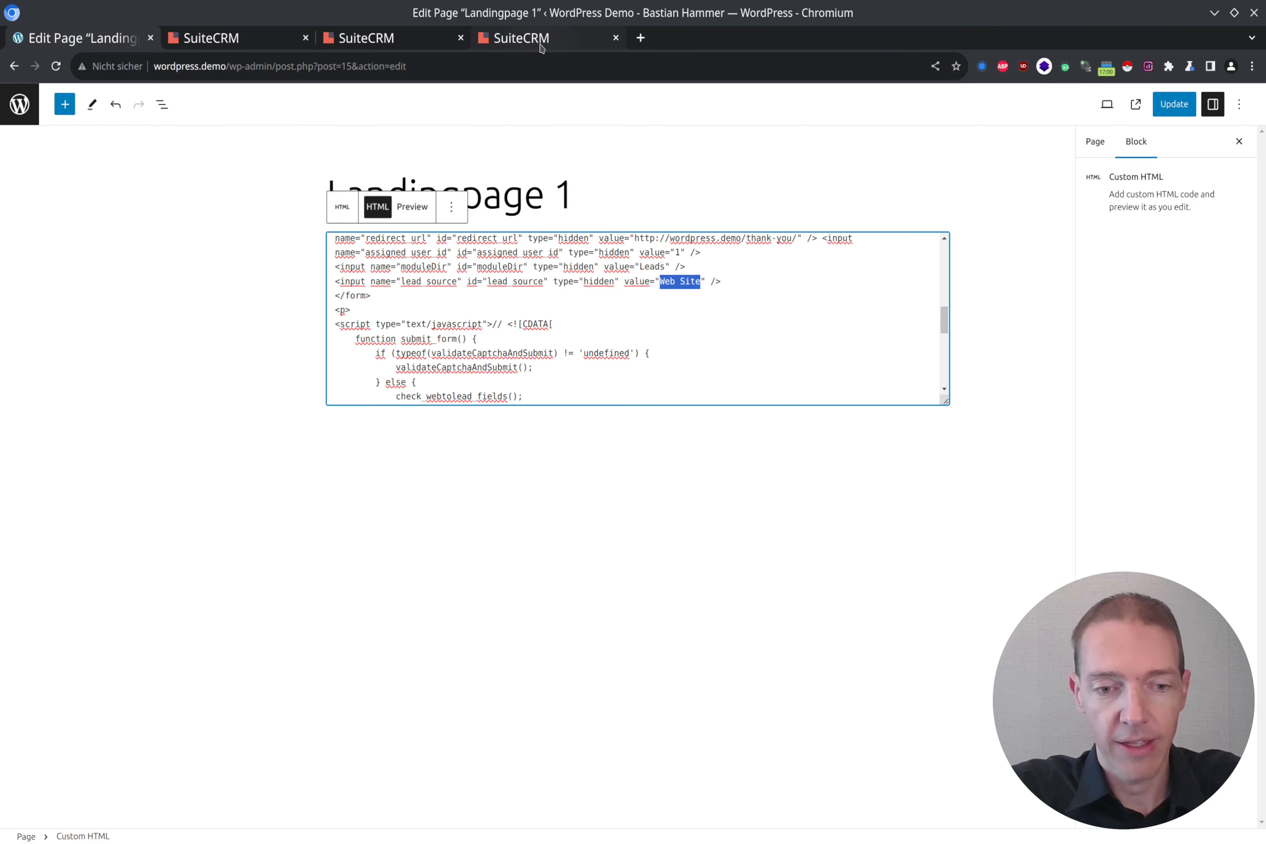
Step: Confirm the lead_source_dom dropdown list contains a Web Site item, then cancel out
{"action": "left_click", "coordinate": [540, 39]}
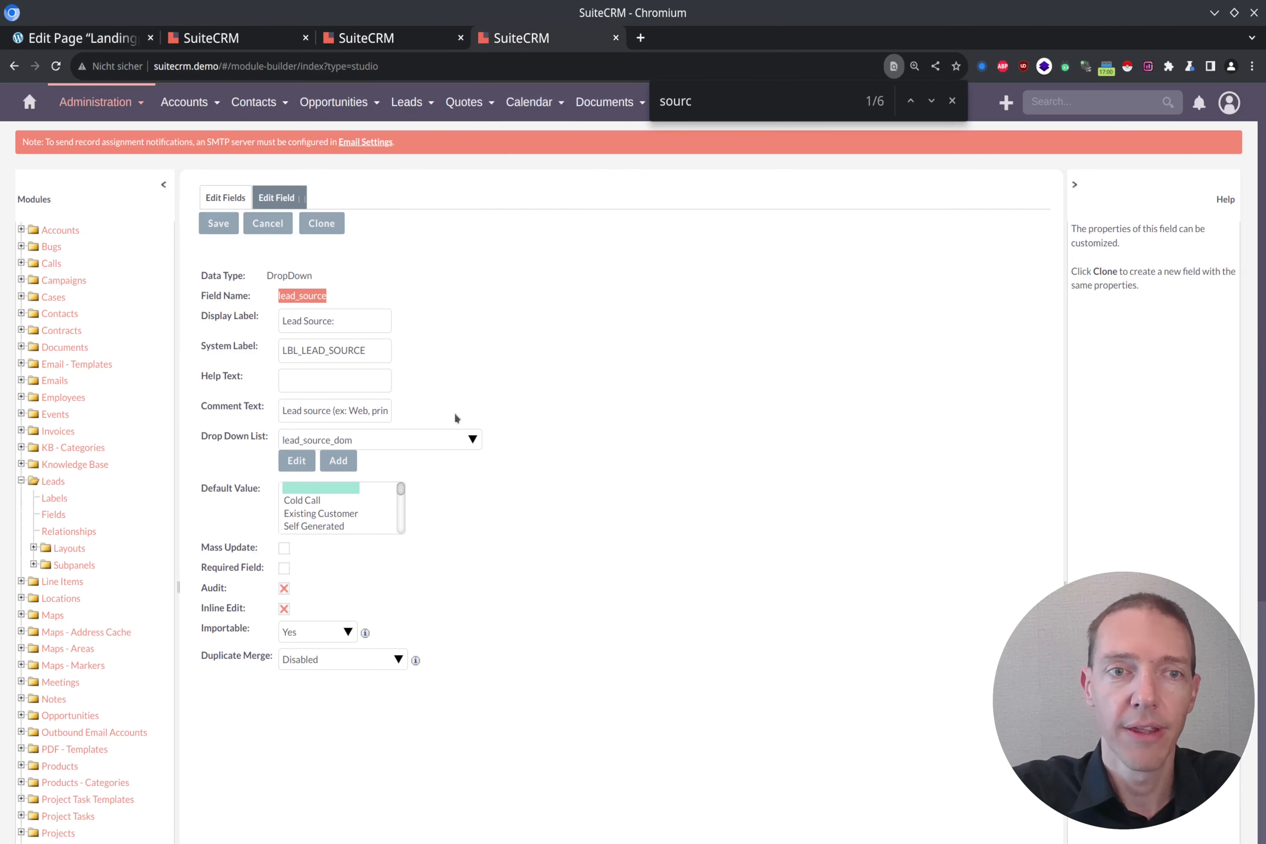
{"action": "scroll", "coordinate": [393, 512], "scroll_direction": "down", "scroll_amount": 5}
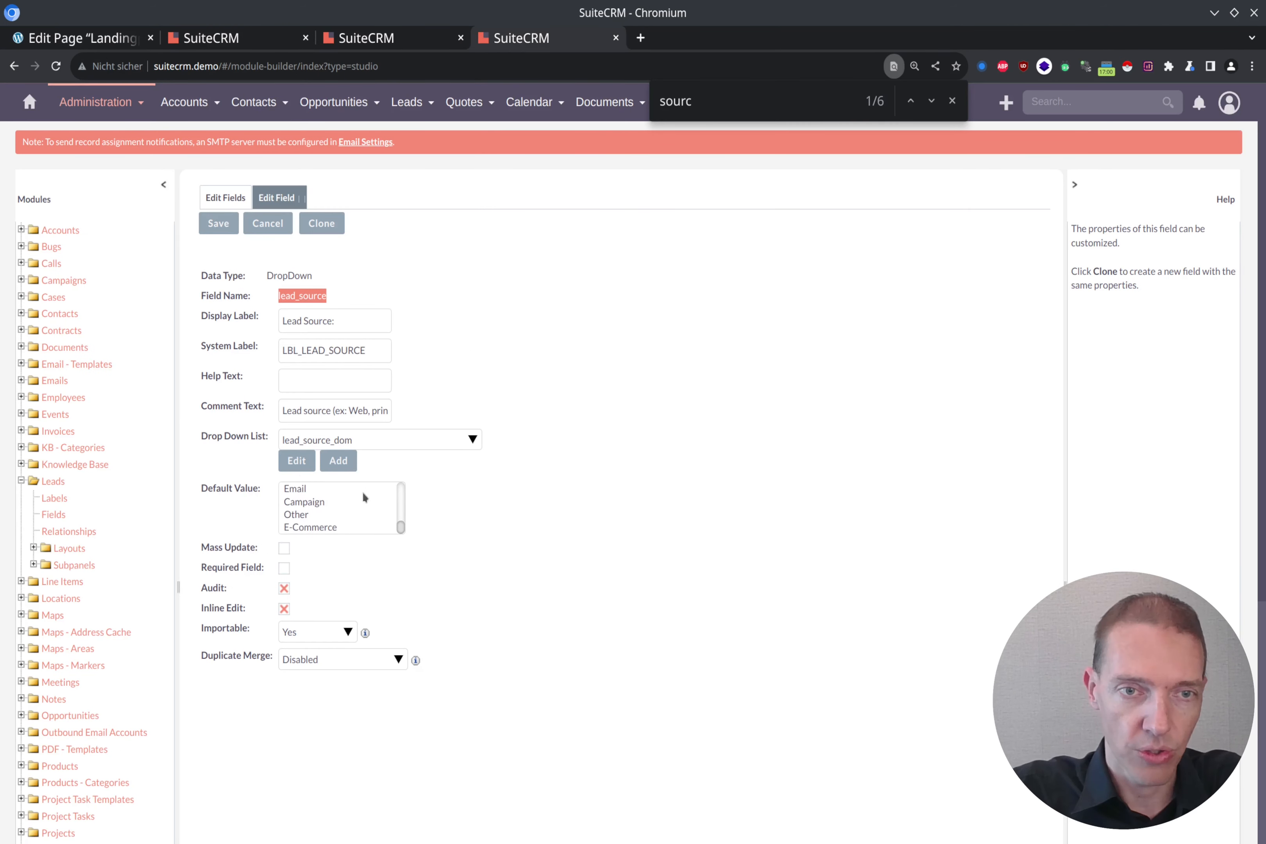
{"action": "left_click", "coordinate": [297, 461]}
{"action": "key", "text": "ctrl+f"}
{"action": "key", "text": "ctrl+v"}
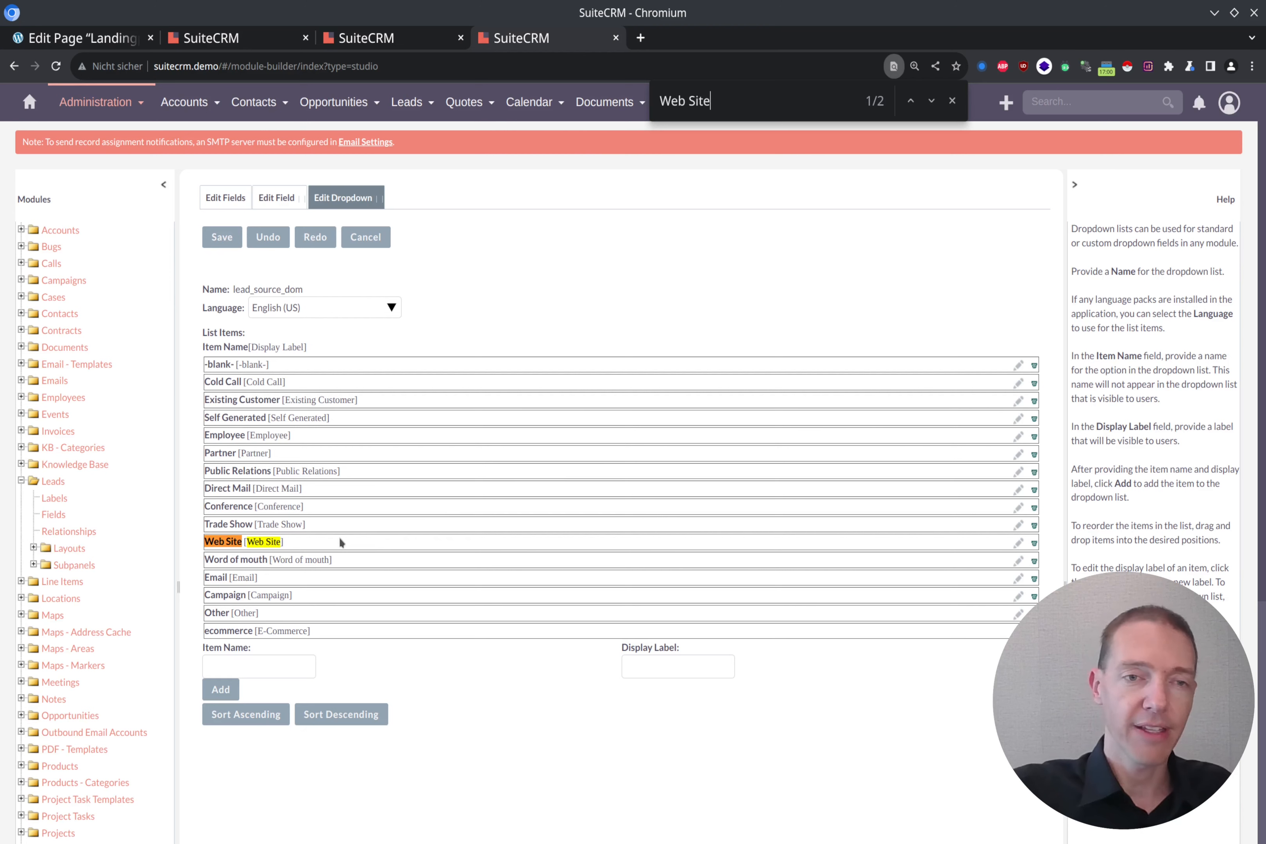
{"action": "left_click", "coordinate": [352, 237]}
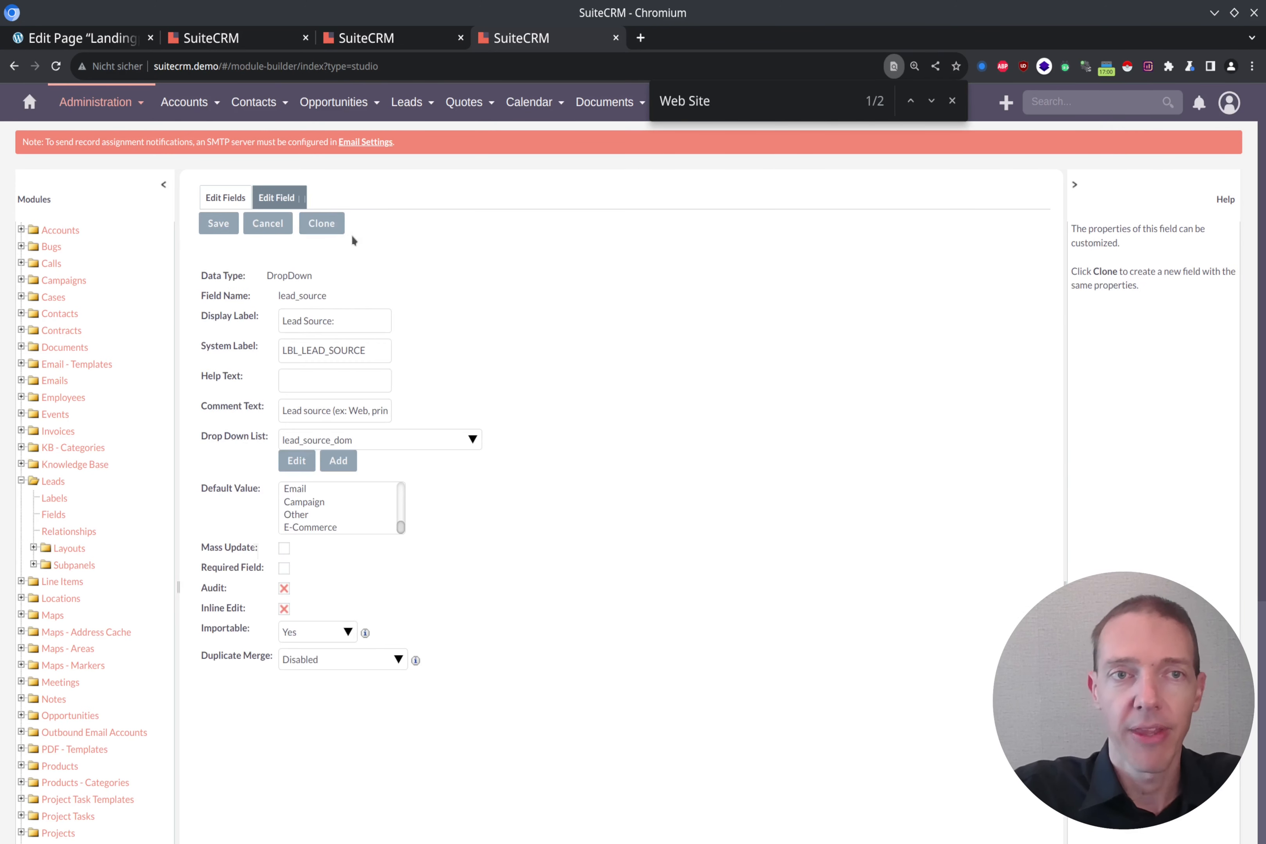
{"action": "left_click", "coordinate": [264, 231]}
Step: Close the Studio tab and return to the WordPress Landingpage 1 editor
{"action": "key", "text": "ctrl+w"}
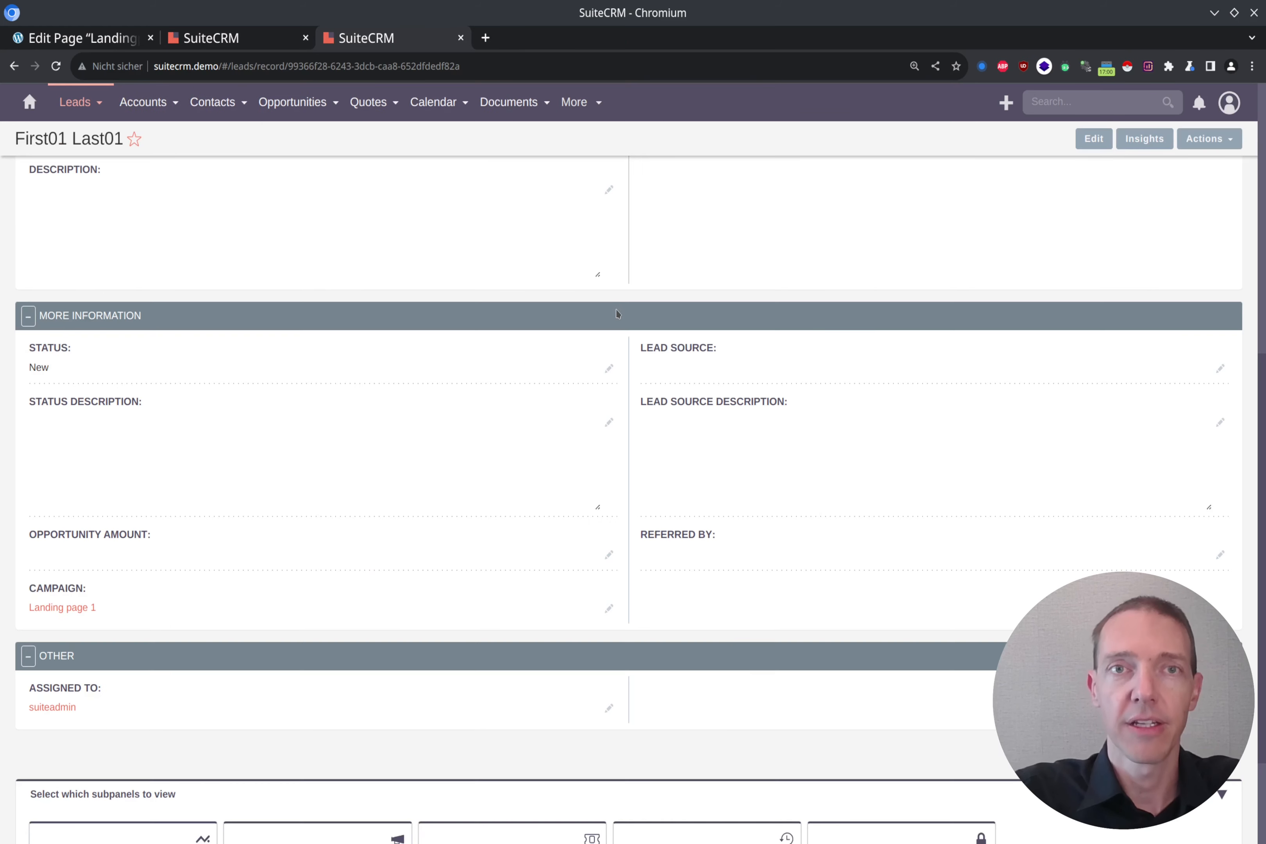
{"action": "key", "text": "alt+Tab"}
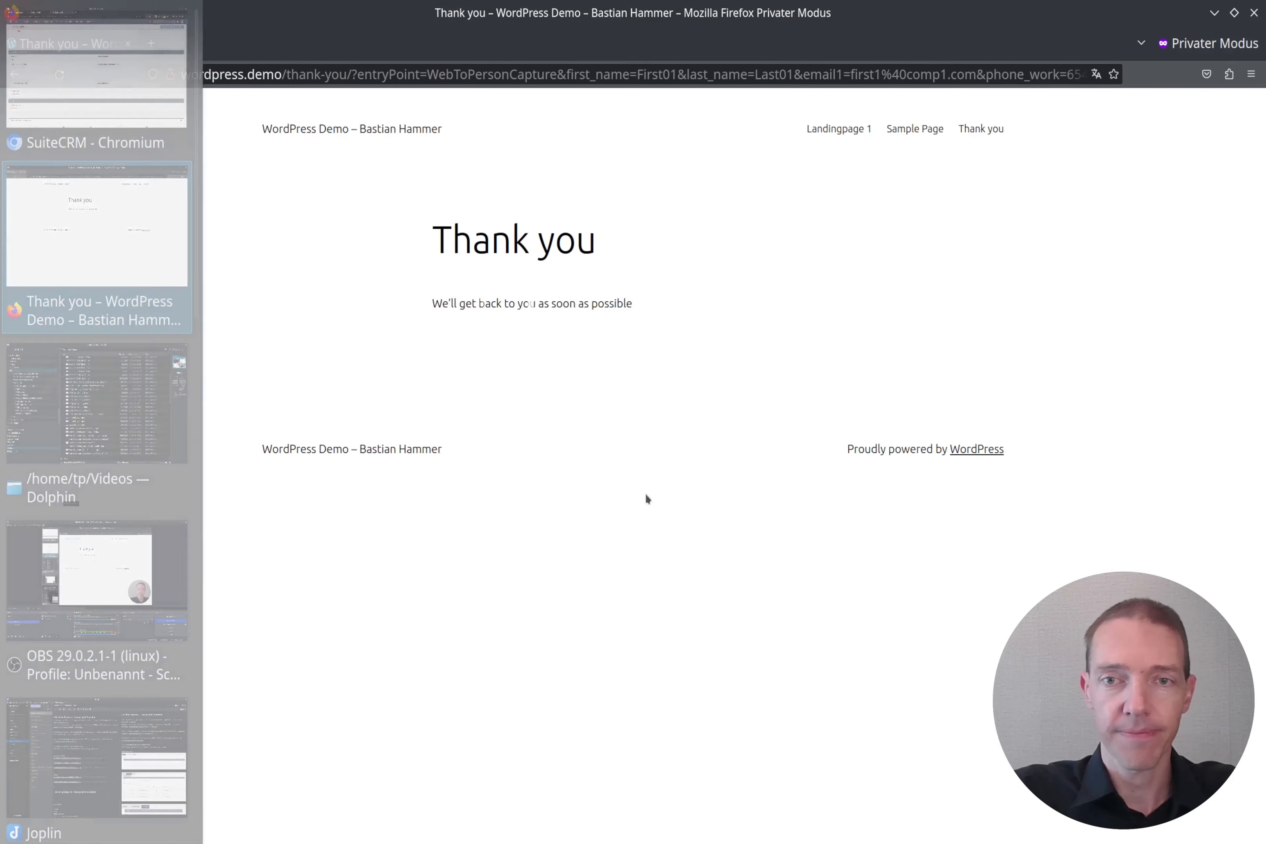
{"action": "key", "text": "alt+Tab"}
{"action": "key", "text": "ctrl+shift+Tab"}
{"action": "key", "text": "ctrl+shift+Tab"}
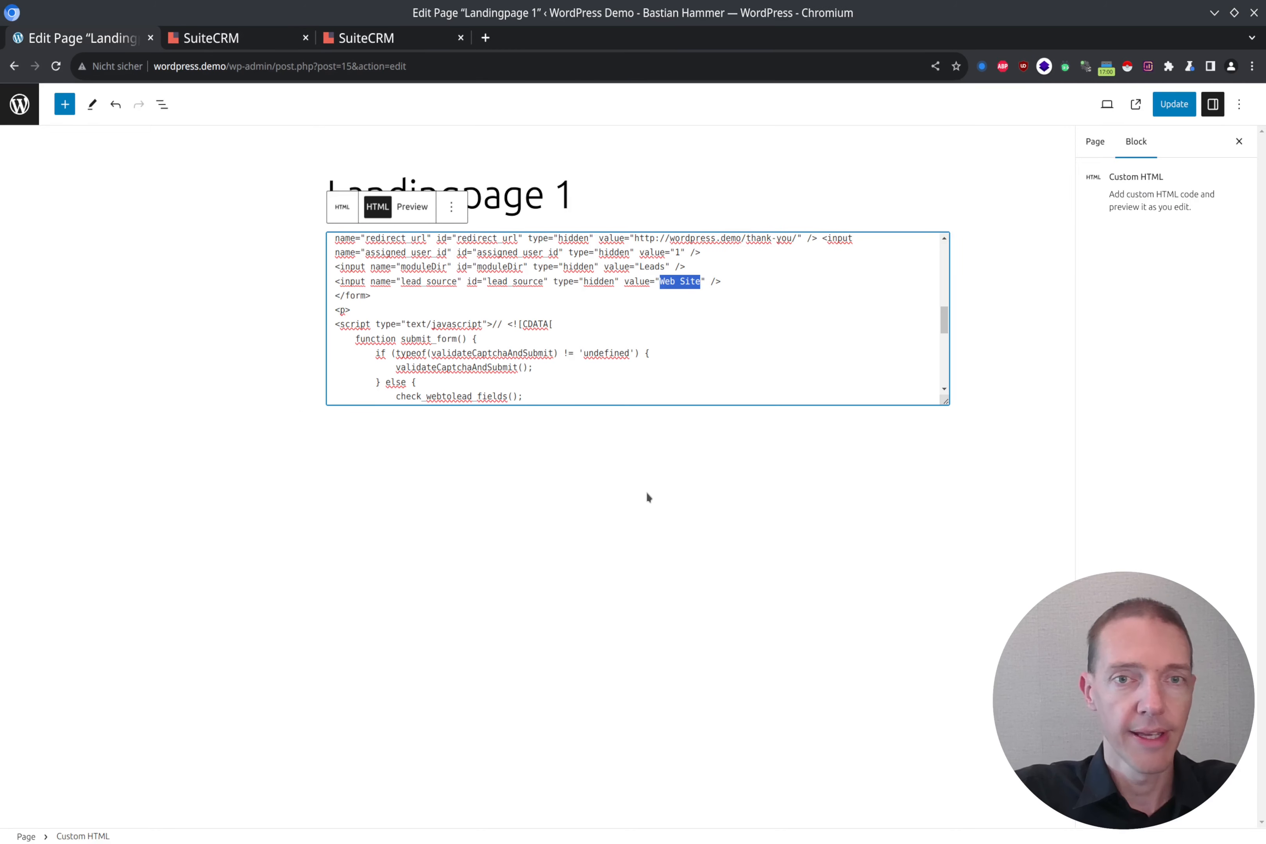
Step: Save Landingpage 1 with its hidden lead_source field and return Firefox to the live lead form
{"action": "left_click", "coordinate": [748, 284]}
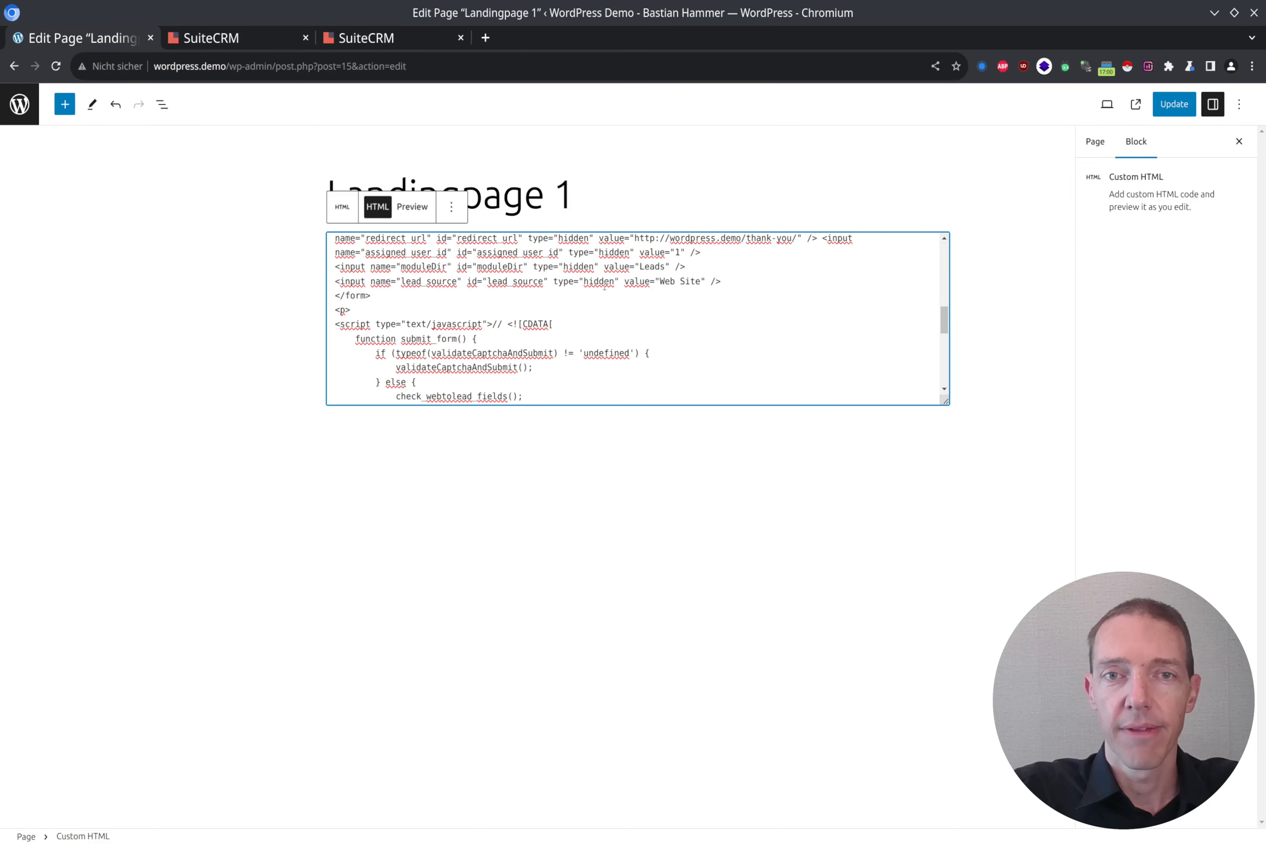
{"action": "left_click", "coordinate": [1172, 105]}
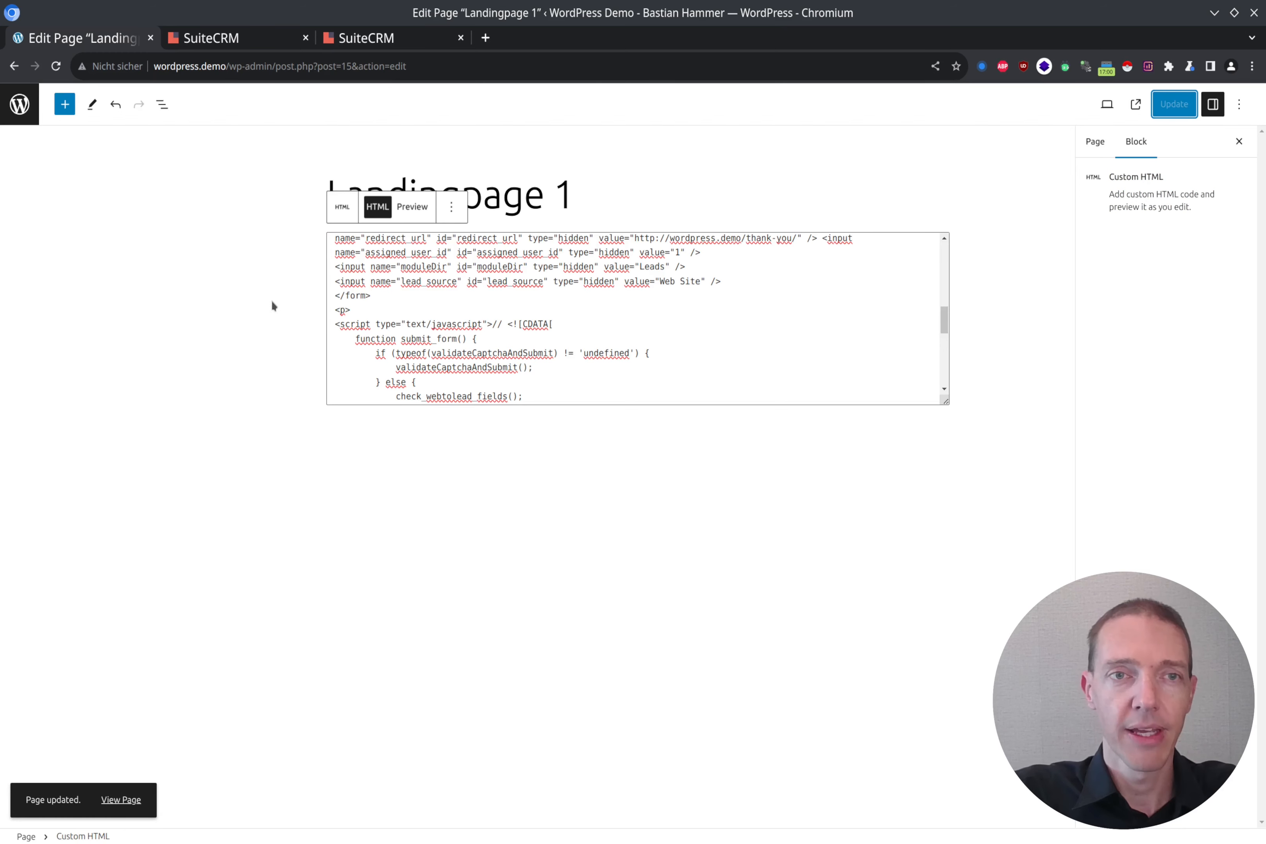
{"action": "key", "text": "alt+Tab"}
{"action": "key", "text": "alt+Left"}
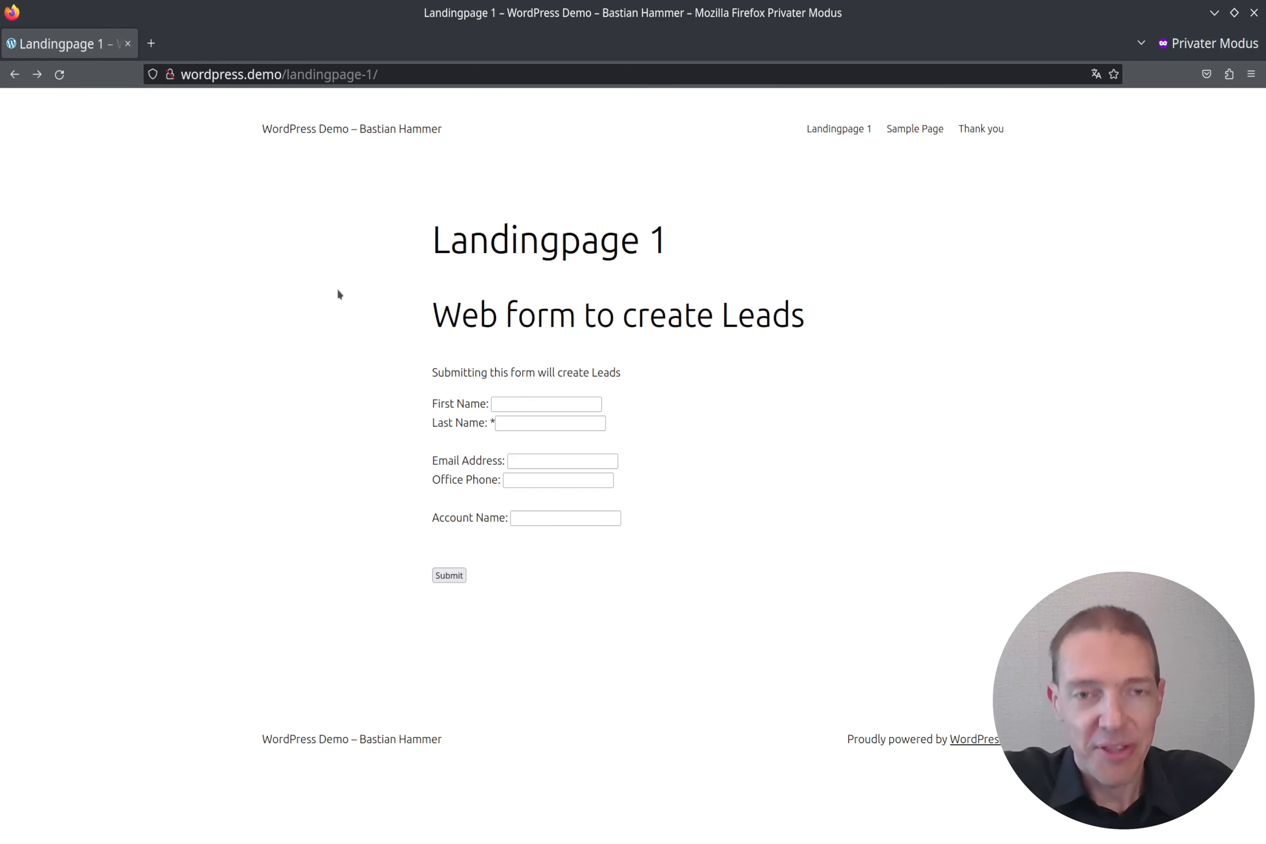
Step: Enter the test lead's first name and last name in the landing-page form
{"action": "left_click", "coordinate": [500, 405]}
{"action": "type", "text": "Form"}
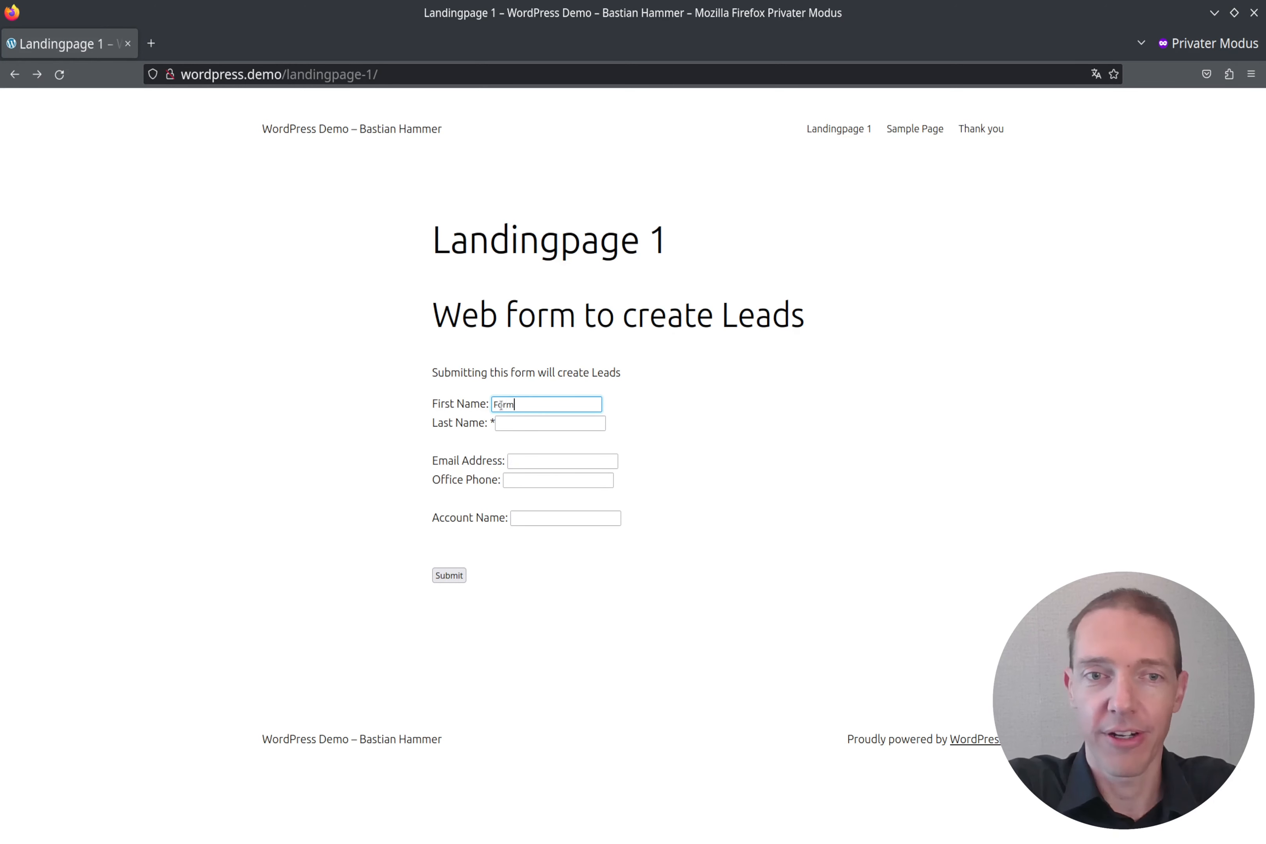
{"action": "key", "text": "BackSpace"}
{"action": "key", "text": "BackSpace"}
{"action": "key", "text": "BackSpace"}
{"action": "key", "text": "BackSpace"}
{"action": "type", "text": "Firs"}
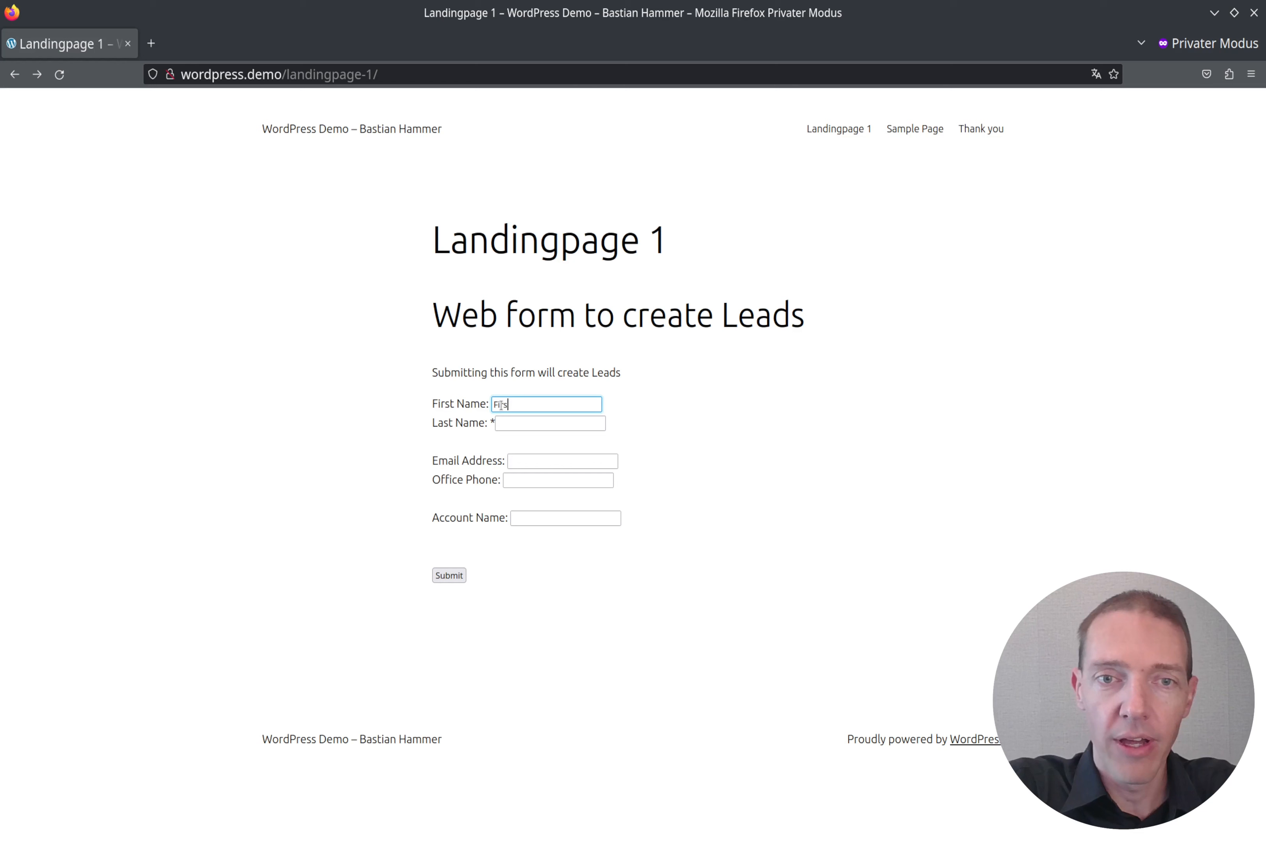
{"action": "type", "text": "t2"}
{"action": "key", "text": "Tab"}
{"action": "type", "text": "First"}
{"action": "key", "text": "BackSpace"}
{"action": "key", "text": "BackSpace"}
{"action": "key", "text": "BackSpace"}
{"action": "key", "text": "BackSpace"}
{"action": "key", "text": "BackSpace"}
{"action": "type", "text": "Last2"}
Step: Fill in the lead's e-mail address, office phone and account name Comp2 LLC
{"action": "key", "text": "Tab"}
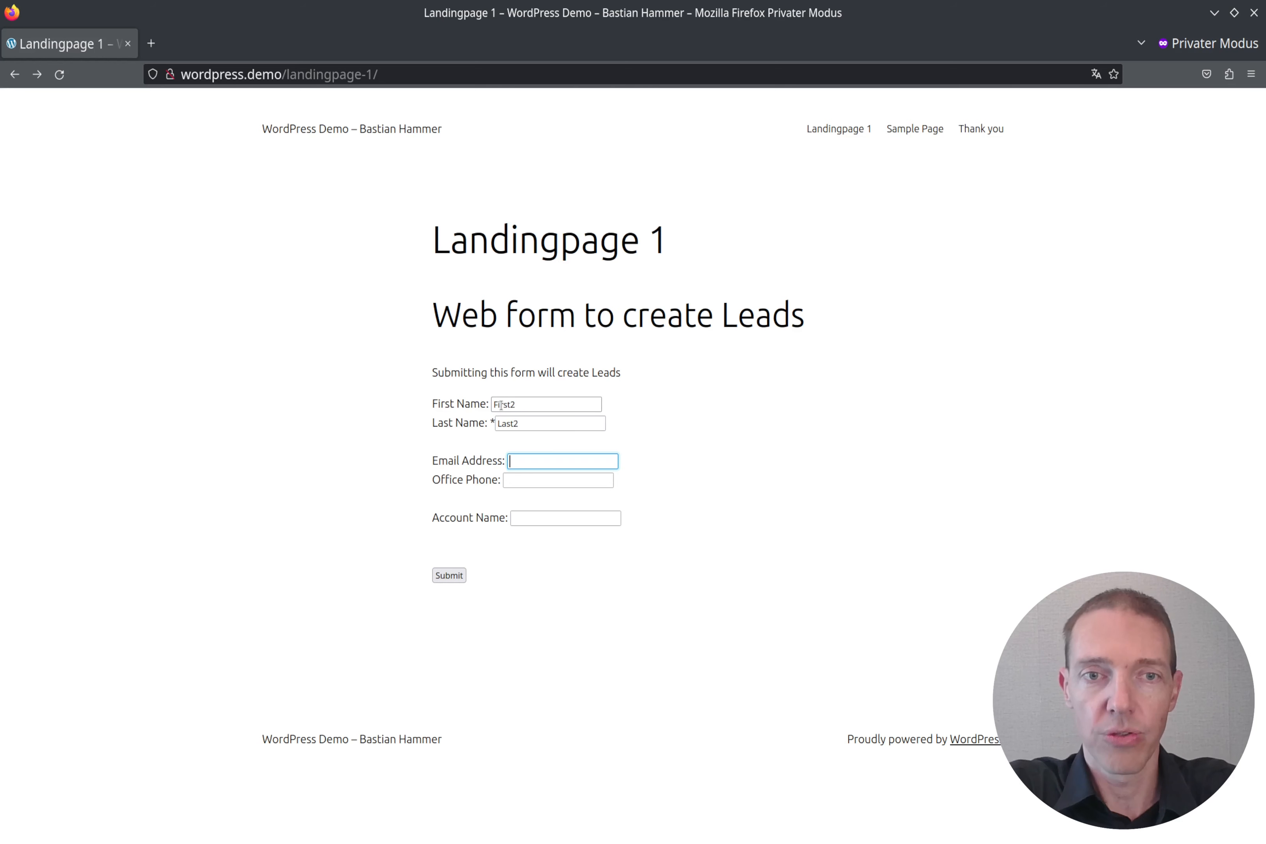
{"action": "type", "text": "first"}
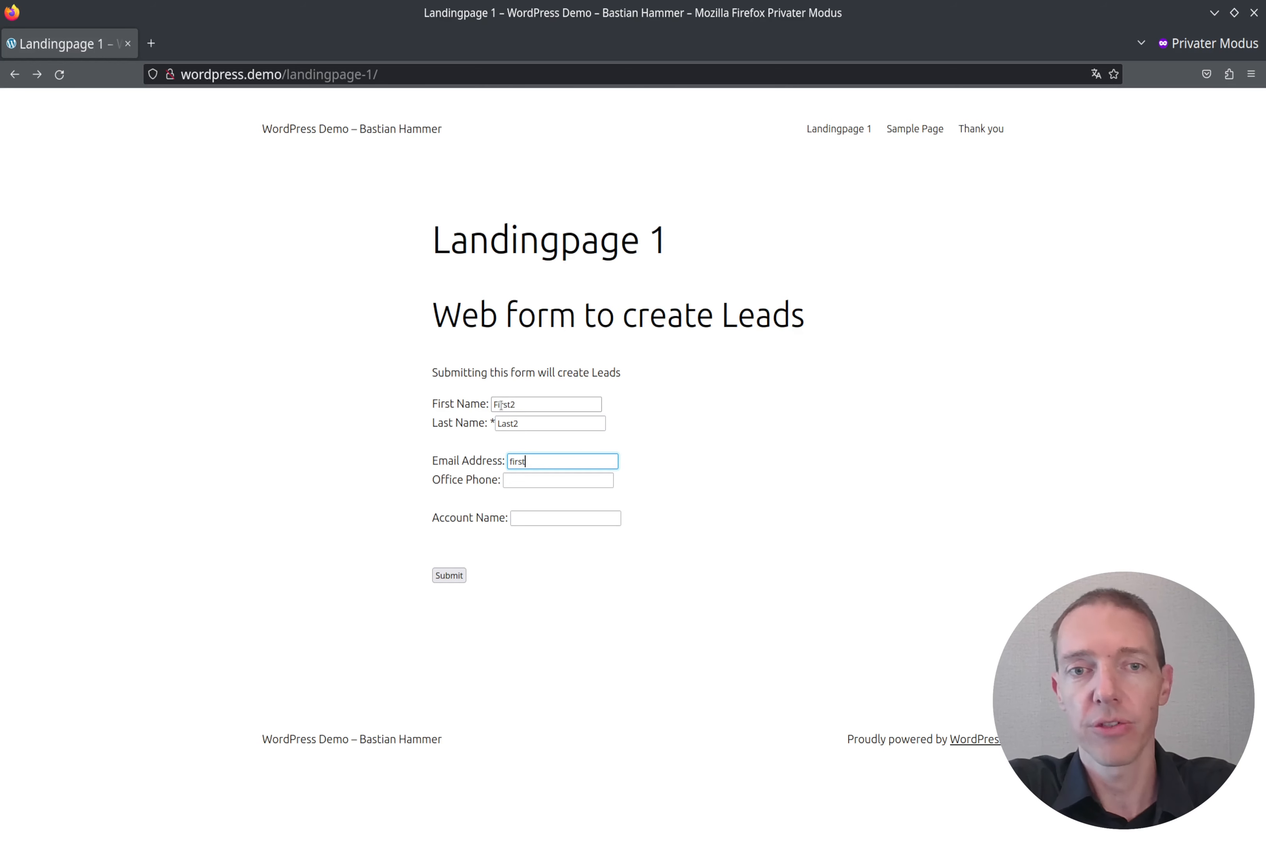
{"action": "type", "text": "2@"}
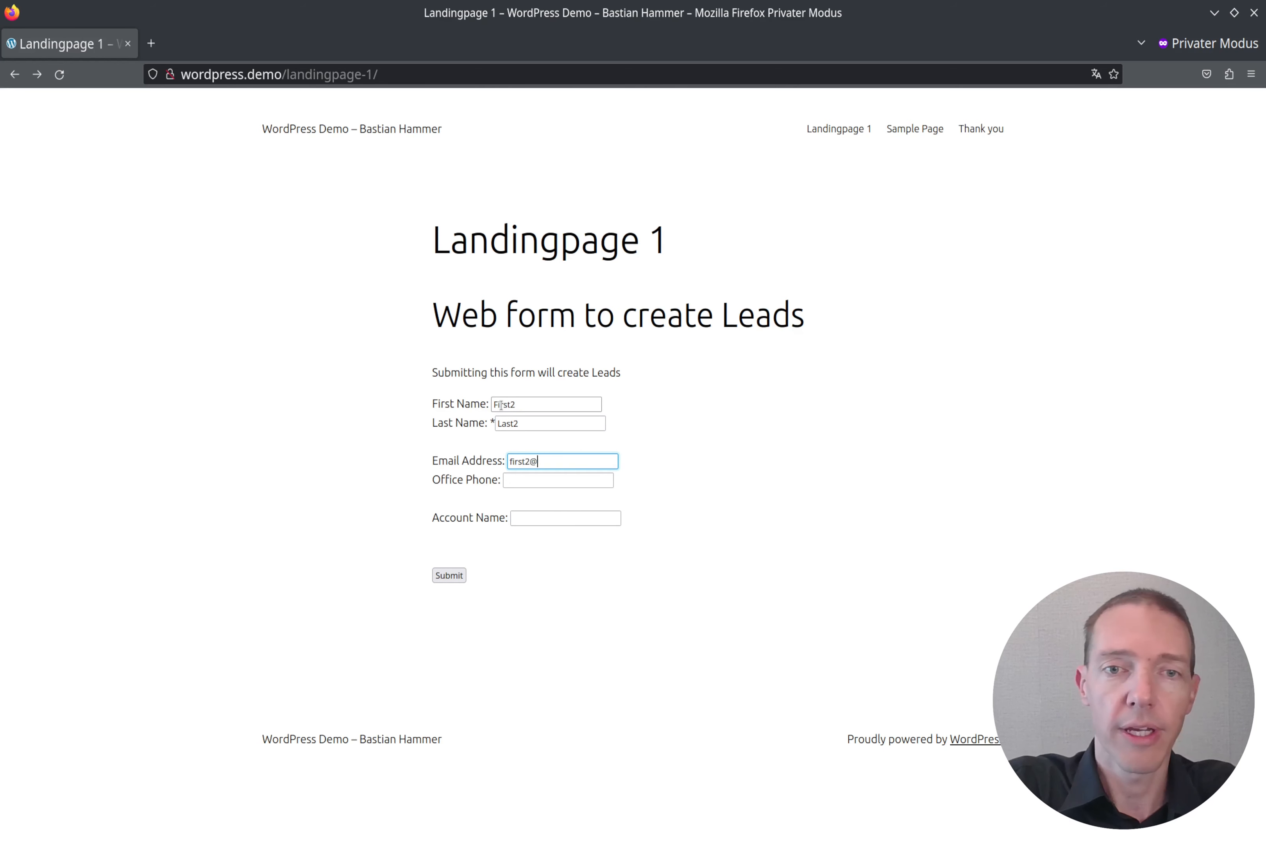
{"action": "type", "text": "comp2.com"}
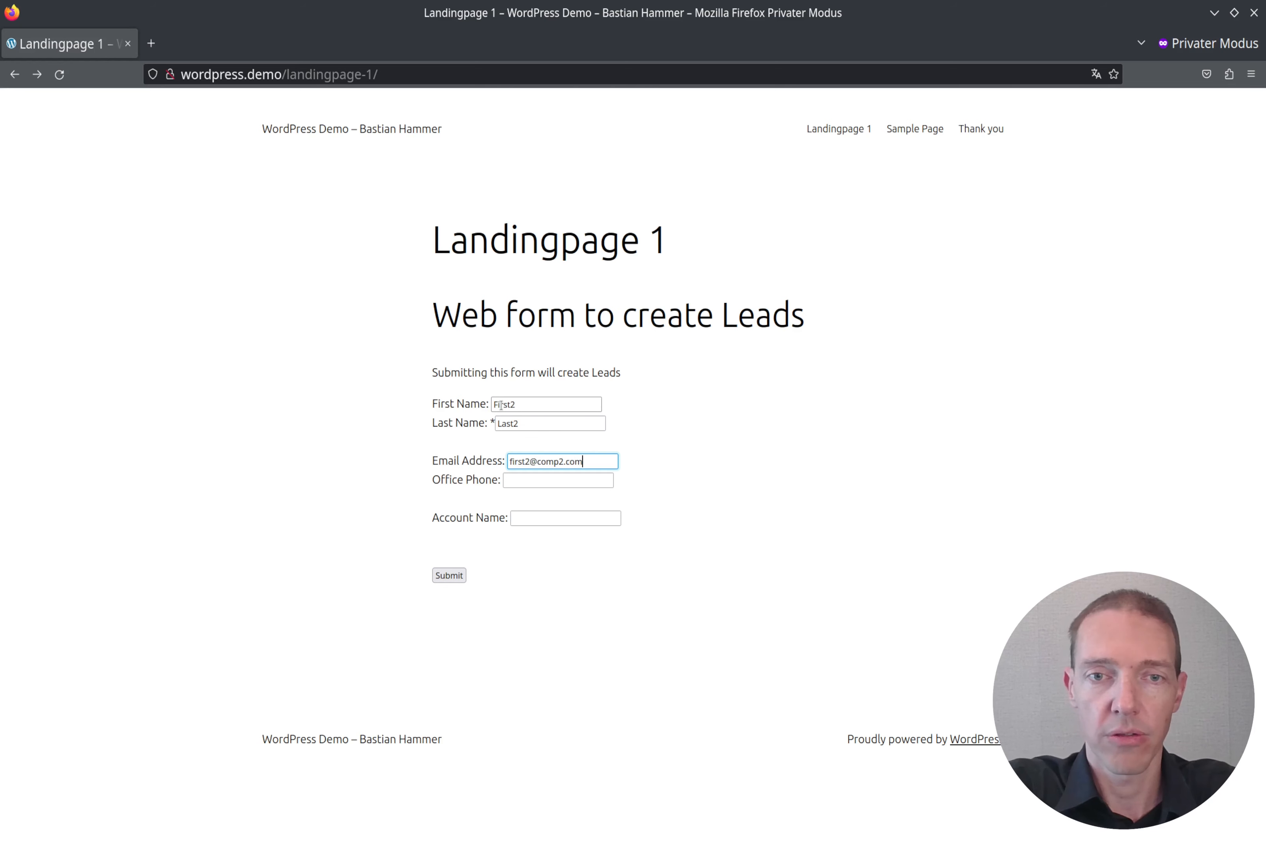
{"action": "key", "text": "Tab"}
{"action": "type", "text": "987654132"}
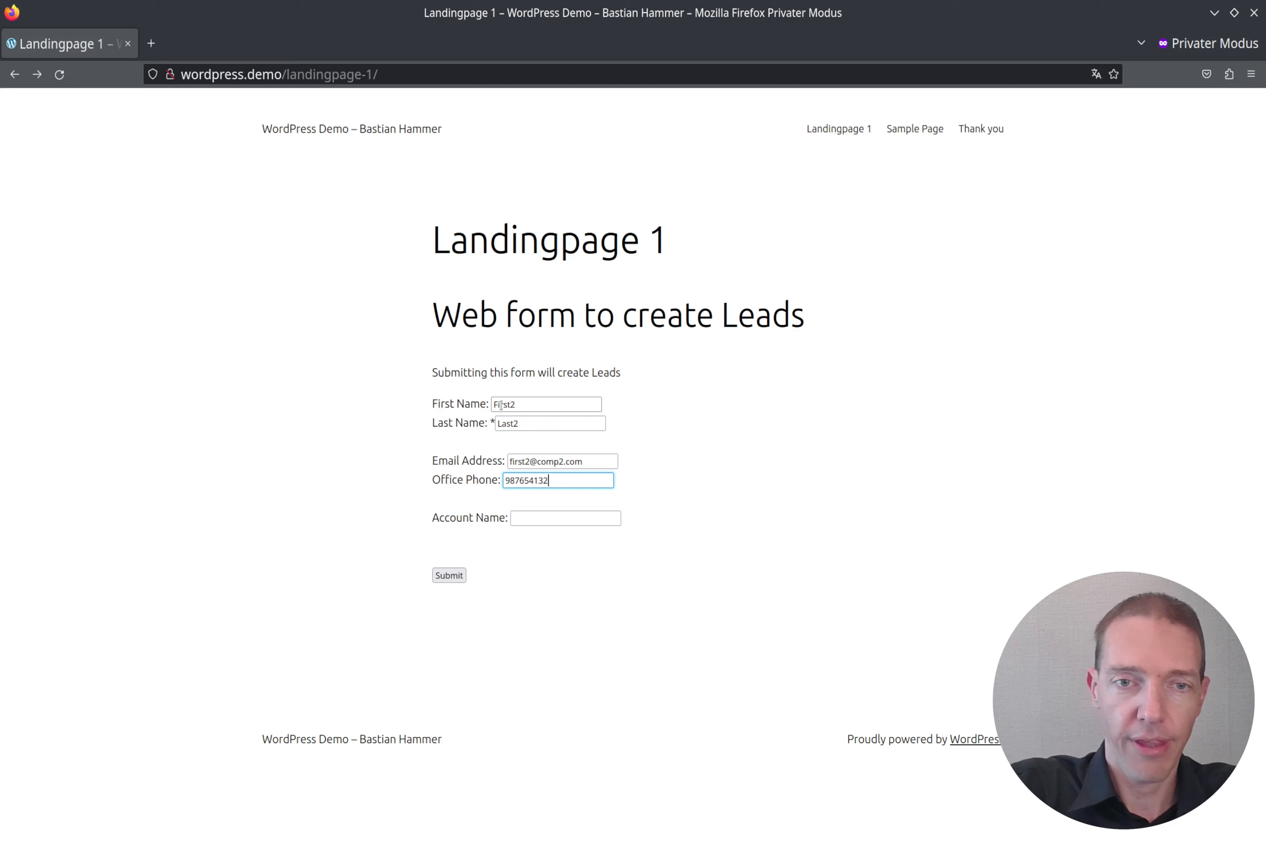
{"action": "key", "text": "Tab"}
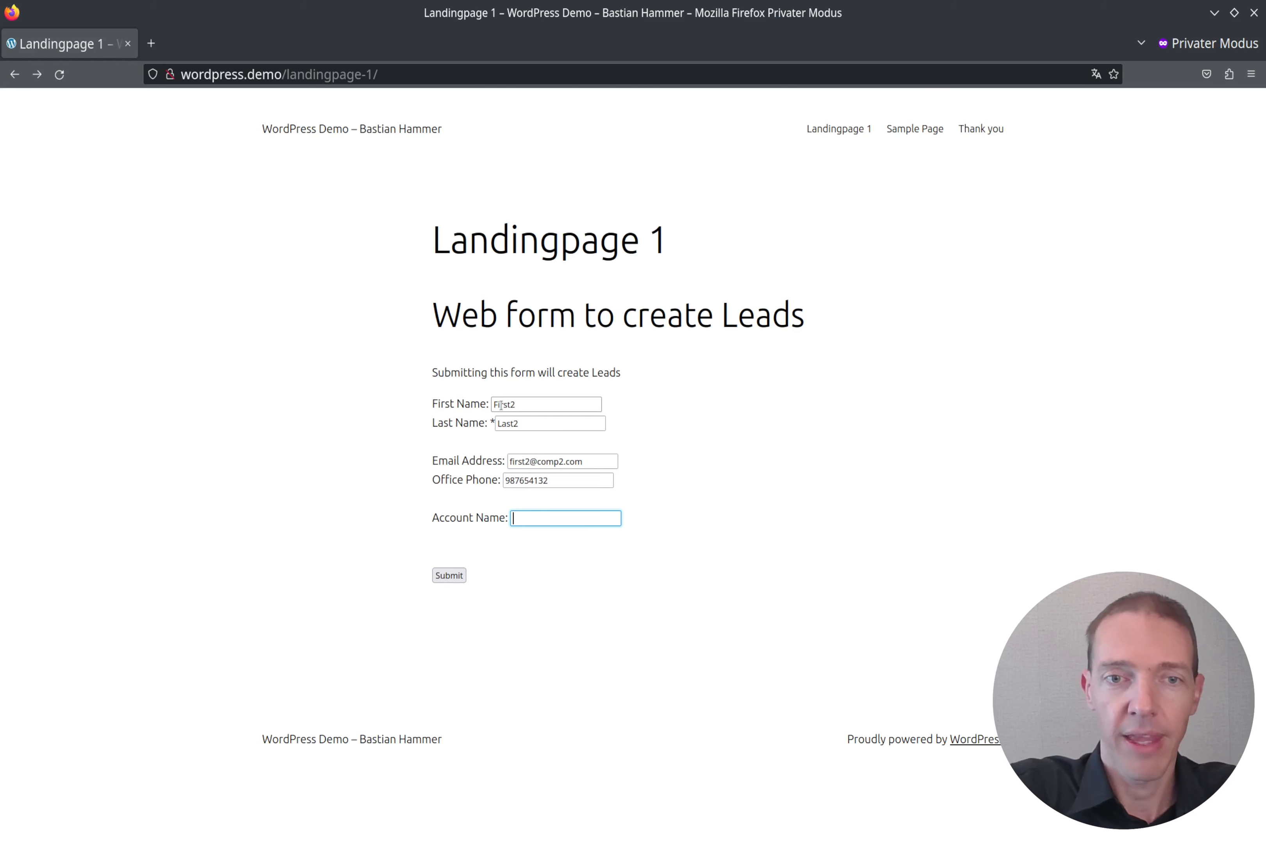
{"action": "type", "text": "Comp"}
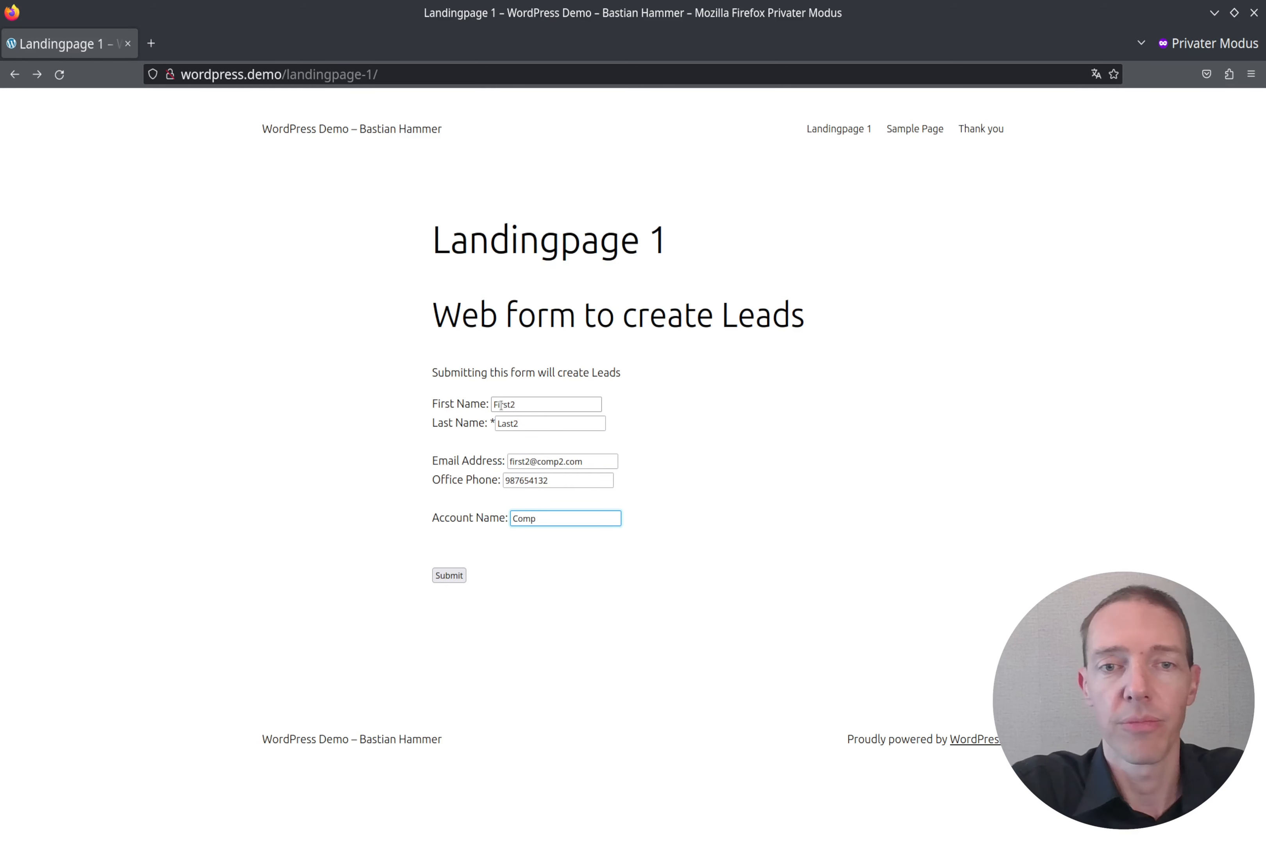
{"action": "type", "text": "2 LLC"}
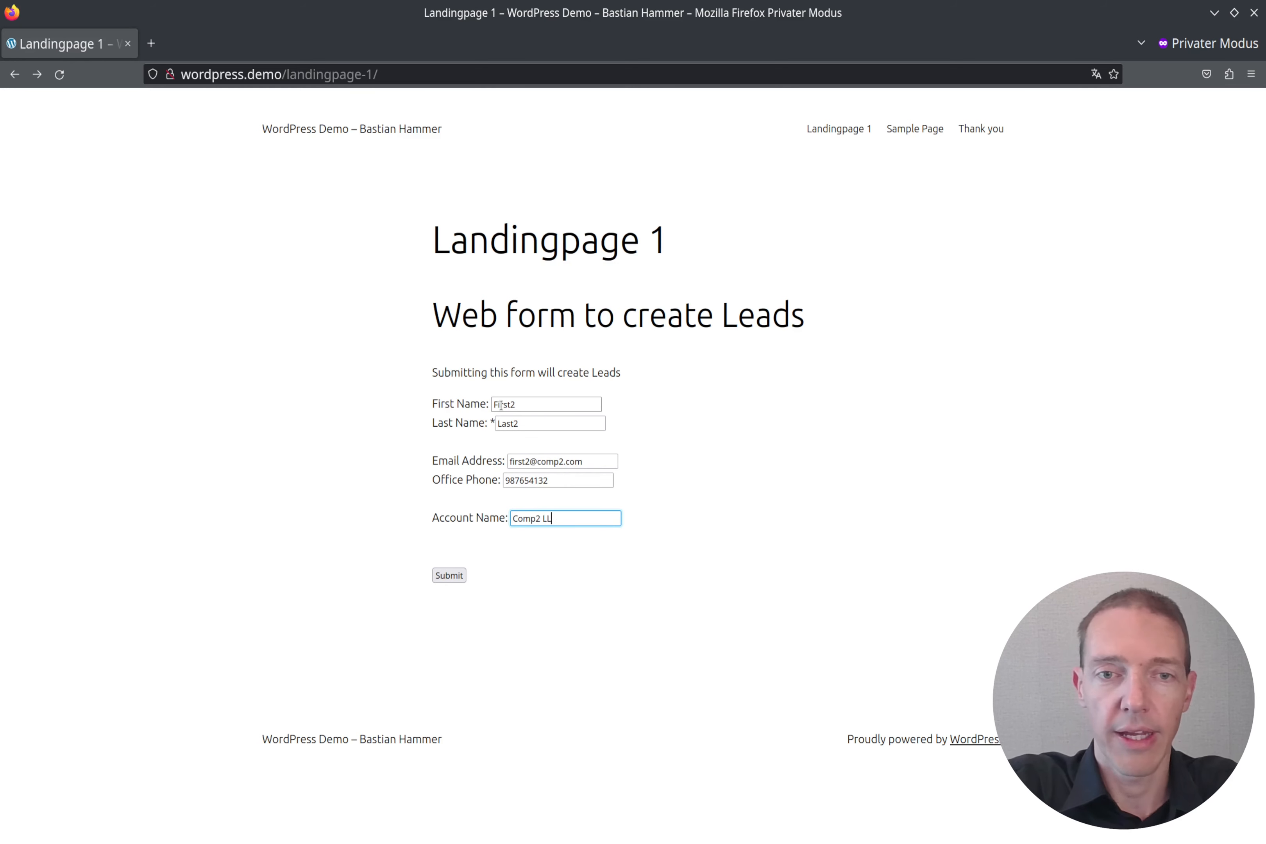
Step: Submit the lead form and bring up the SuiteCRM web form tab in the other browser
{"action": "left_click", "coordinate": [446, 576]}
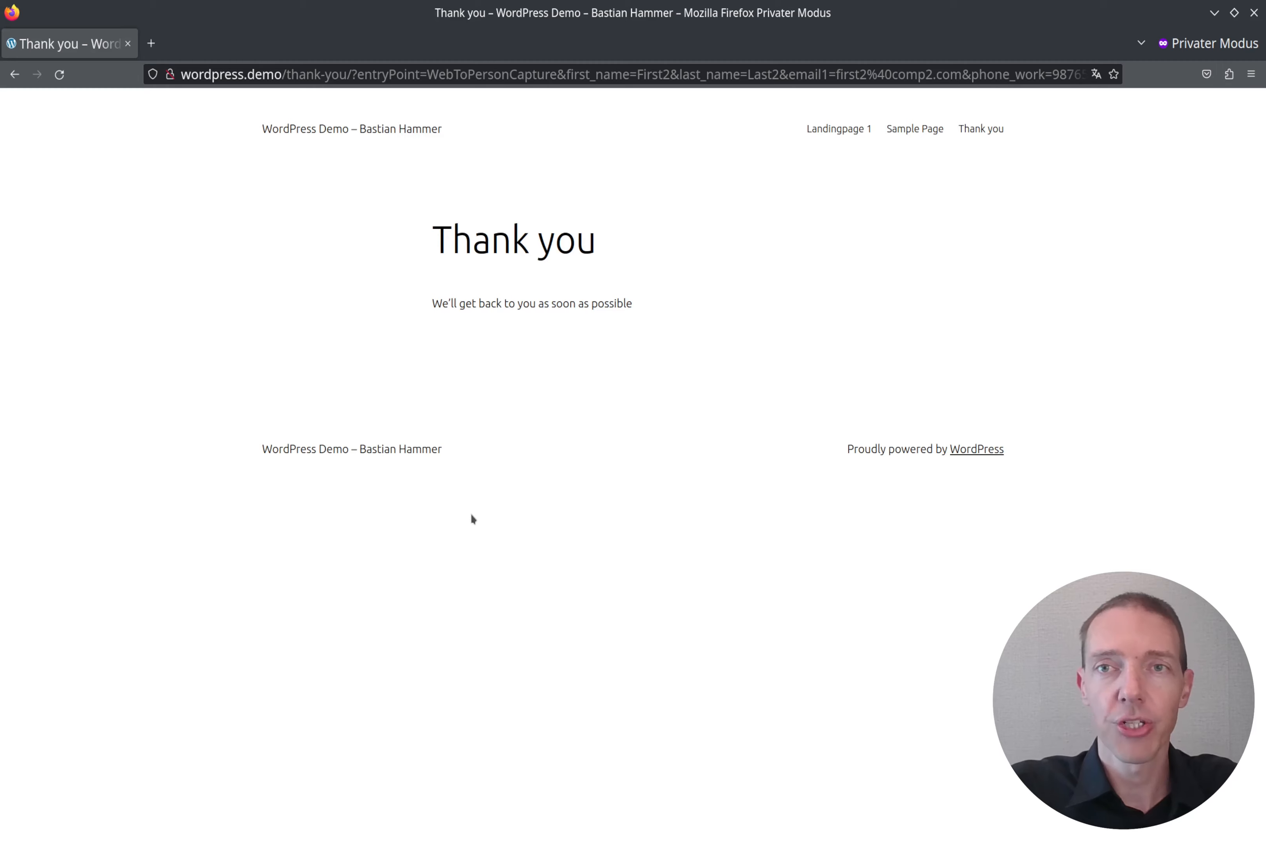
{"action": "key", "text": "alt+Tab"}
{"action": "left_click", "coordinate": [254, 43]}
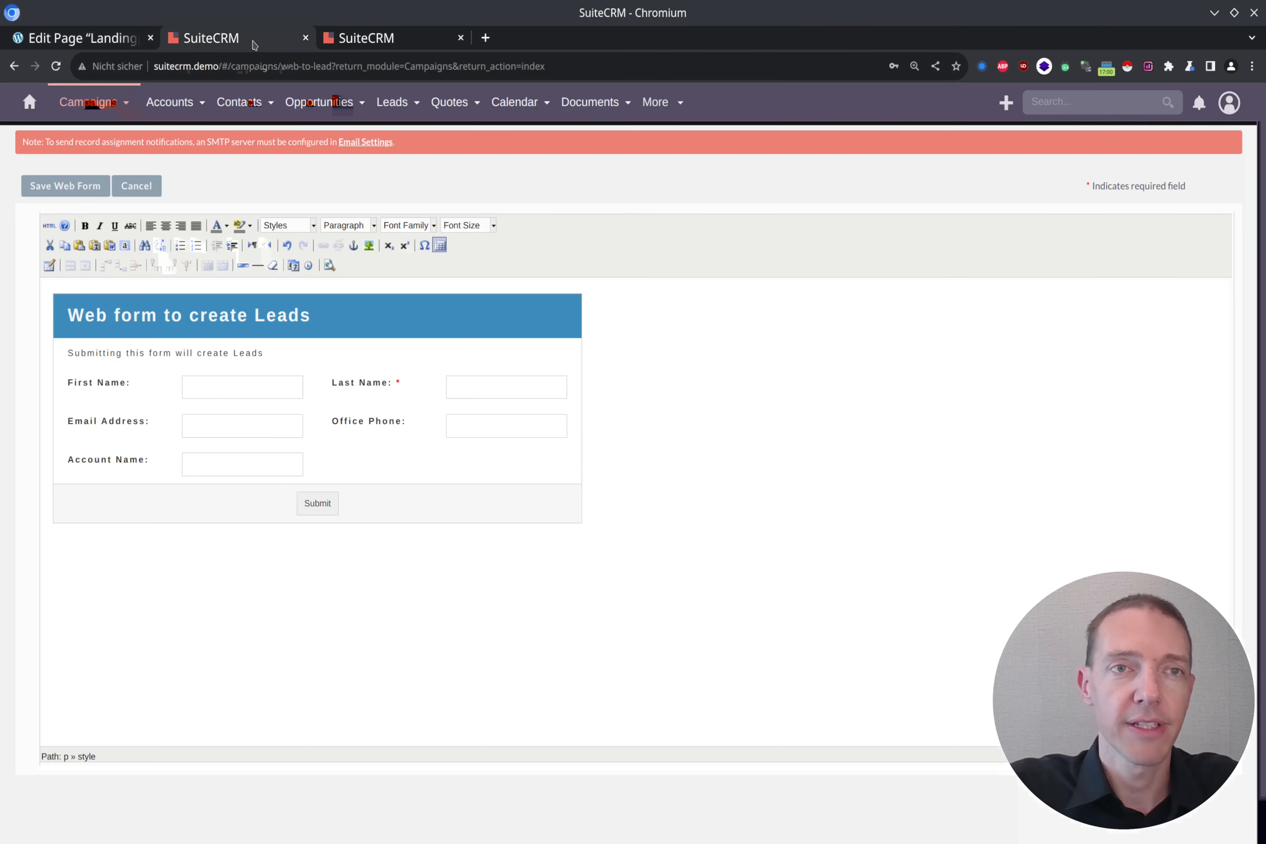
Step: Open the new Comp2 LLC test lead from the Leads list and scroll to its More Information panel
{"action": "left_click", "coordinate": [395, 38]}
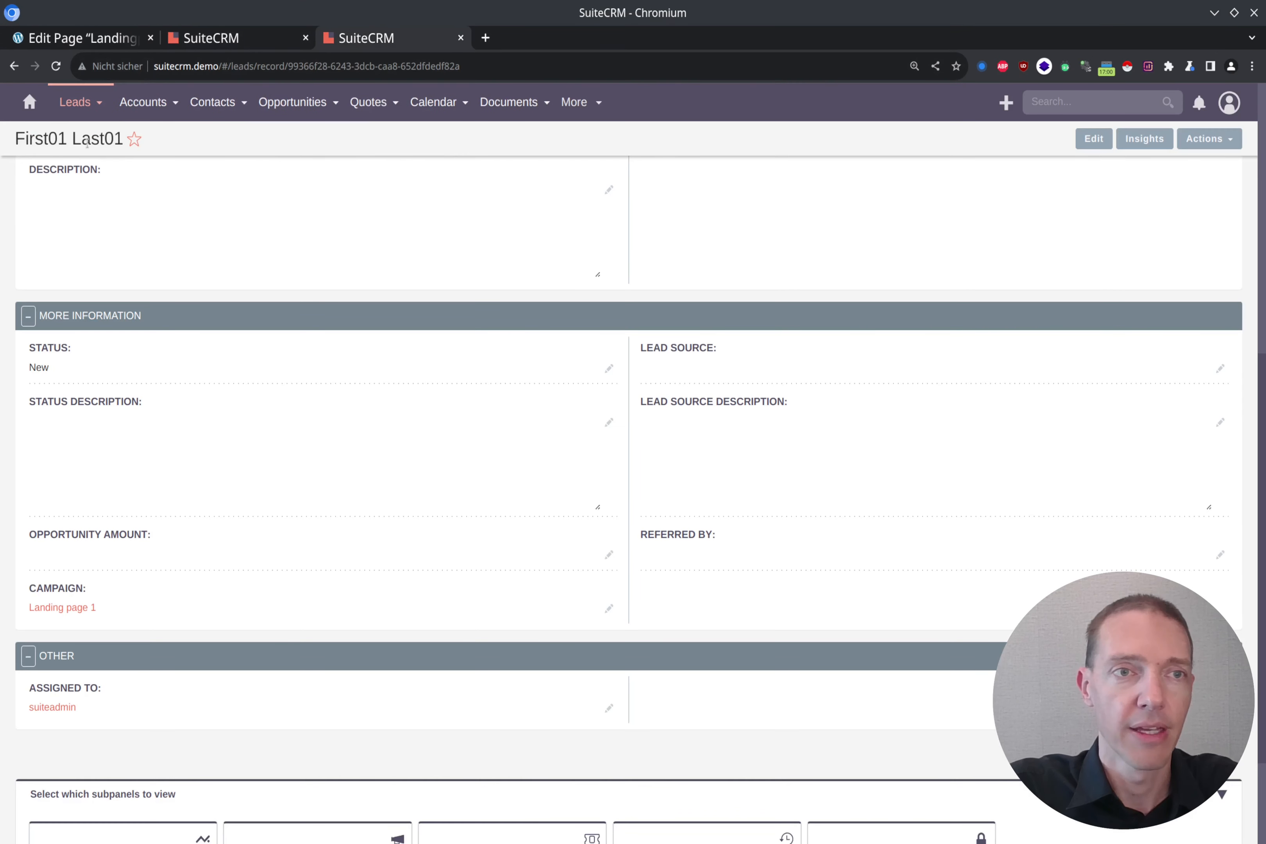
{"action": "left_click", "coordinate": [85, 104]}
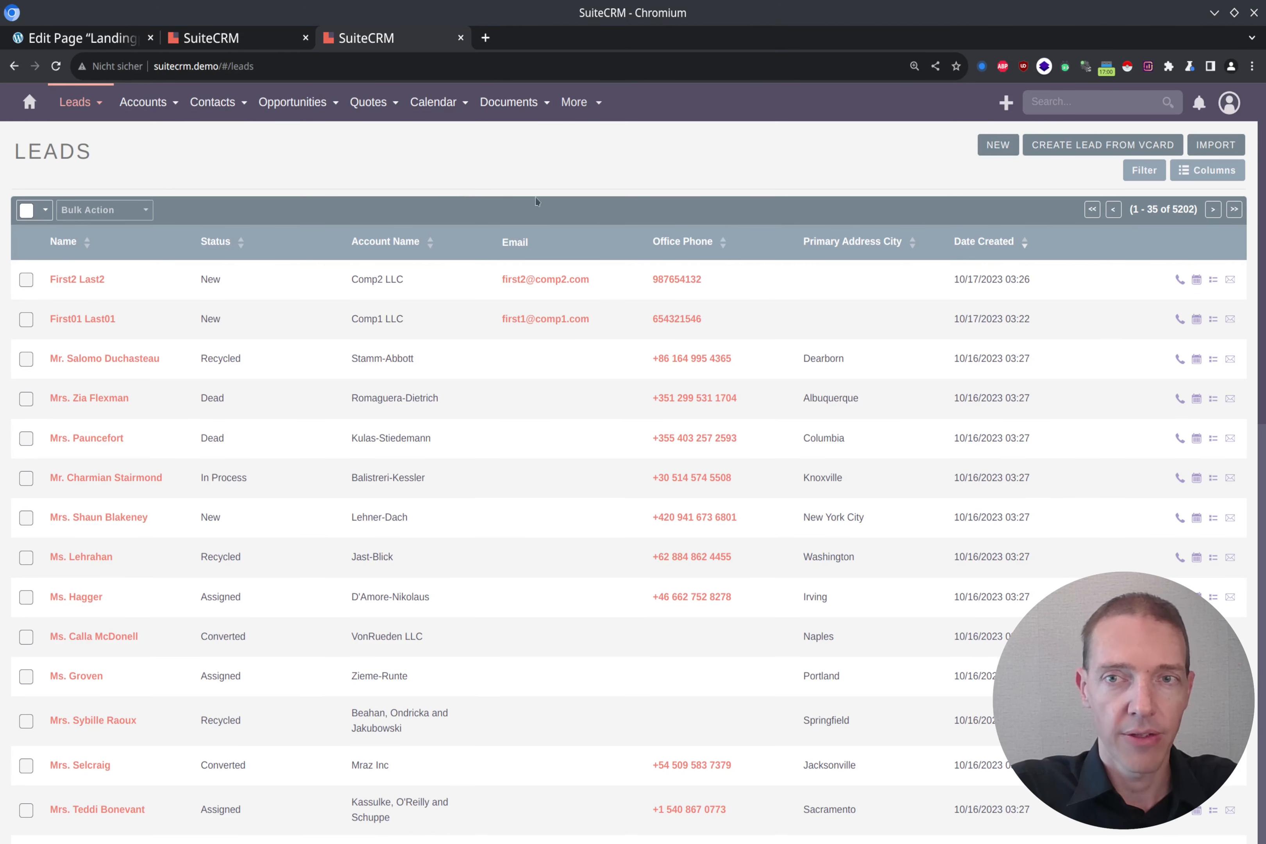
{"action": "left_click", "coordinate": [100, 281]}
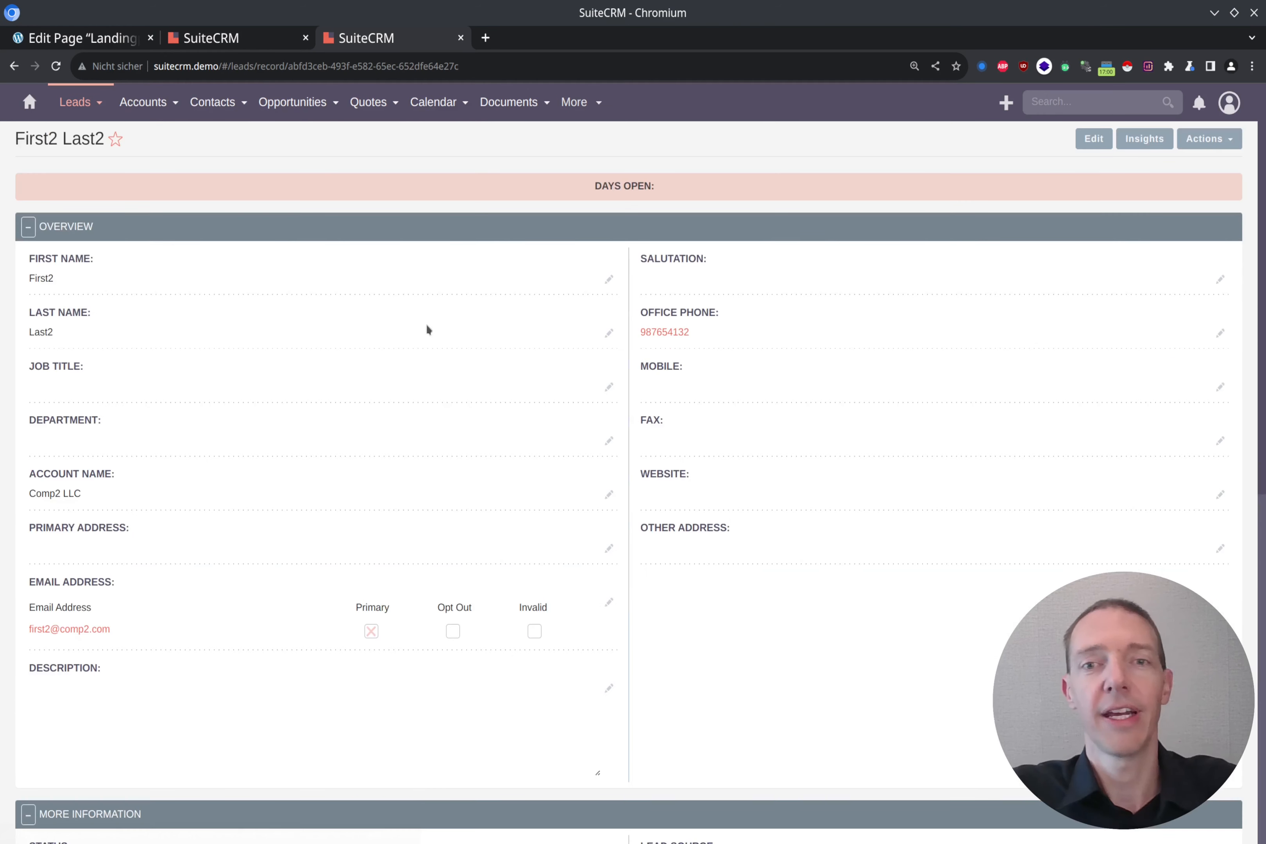
{"action": "scroll", "coordinate": [718, 385], "scroll_direction": "down", "scroll_amount": 6}
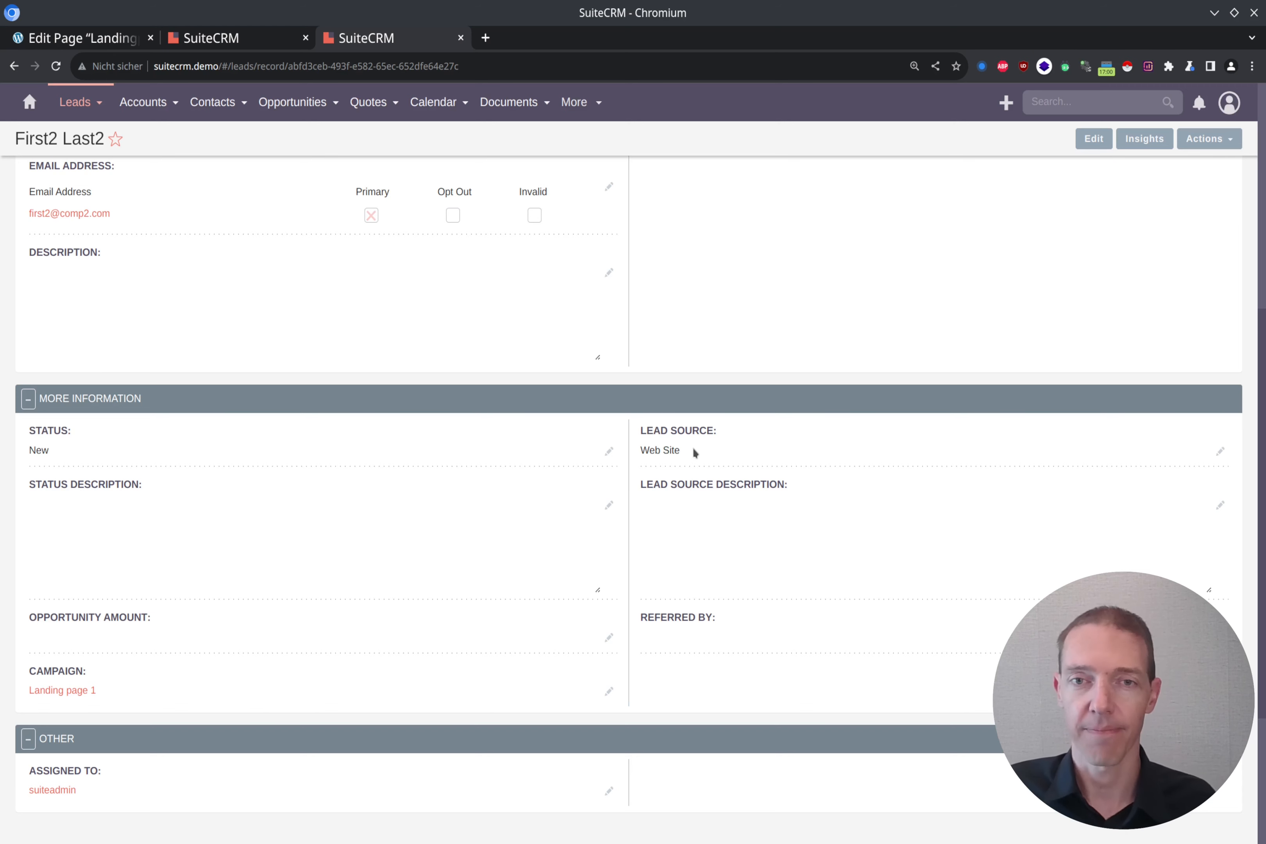
Step: Scroll back to the top of the lead record and return to the Firefox window
{"action": "scroll", "coordinate": [693, 447], "scroll_direction": "up", "scroll_amount": 8}
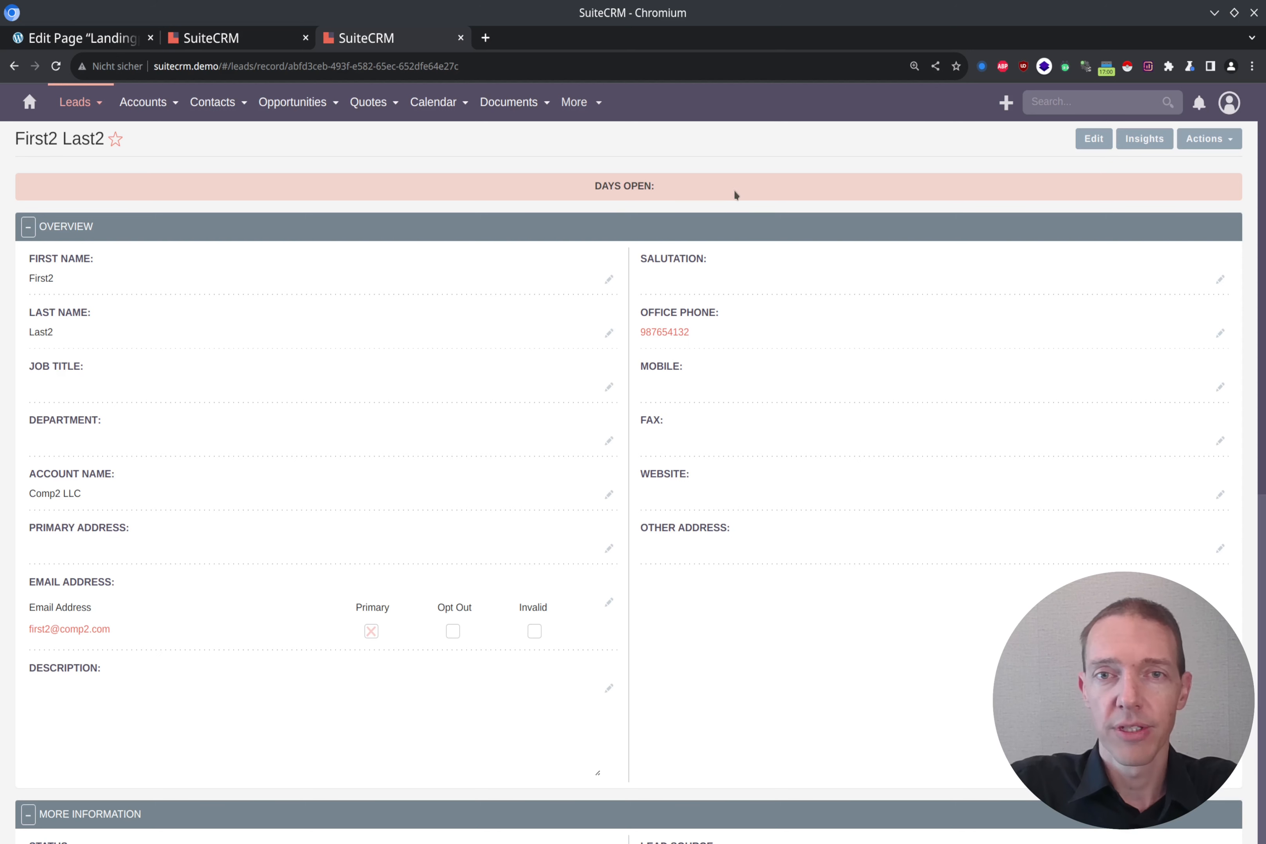
{"action": "key", "text": "alt+Tab"}
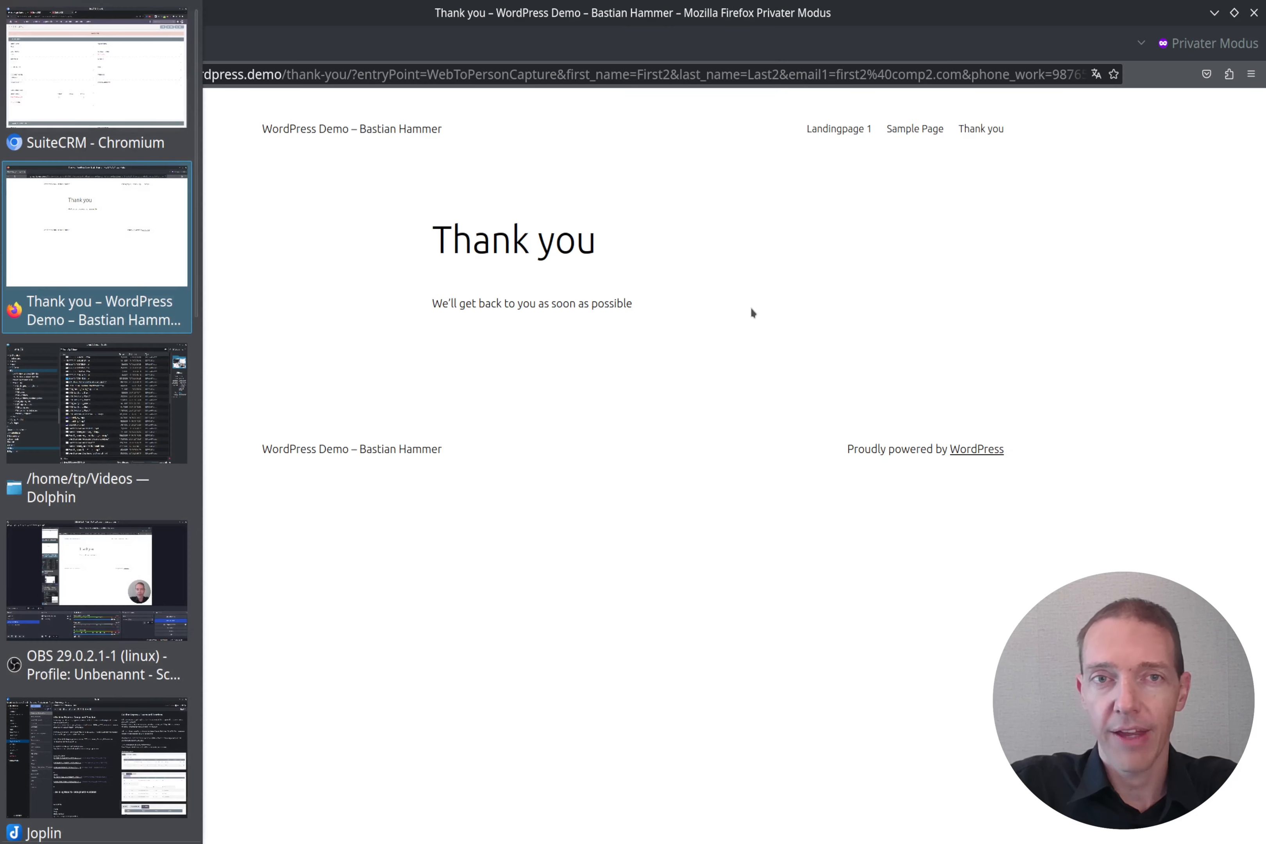
Step: Inspect the Thank you page URL parameters, including lead_source=Web+Site, then go back to Landingpage 1
{"action": "left_click", "coordinate": [459, 73]}
{"action": "key", "text": "End"}
{"action": "left_click", "coordinate": [767, 72]}
{"action": "key", "text": "ctrl+Left"}
{"action": "key", "text": "ctrl+Left"}
{"action": "key", "text": "ctrl+Left"}
{"action": "key", "text": "ctrl+Left"}
{"action": "key", "text": "ctrl+shift+Right"}
{"action": "key", "text": "ctrl+shift+Right"}
{"action": "key", "text": "ctrl+shift+Right"}
{"action": "key", "text": "ctrl+shift+Right"}
{"action": "key", "text": "ctrl+shift+Right"}
{"action": "key", "text": "ctrl+shift+Right"}
{"action": "key", "text": "ctrl+shift+Right"}
{"action": "key", "text": "ctrl+shift+Right"}
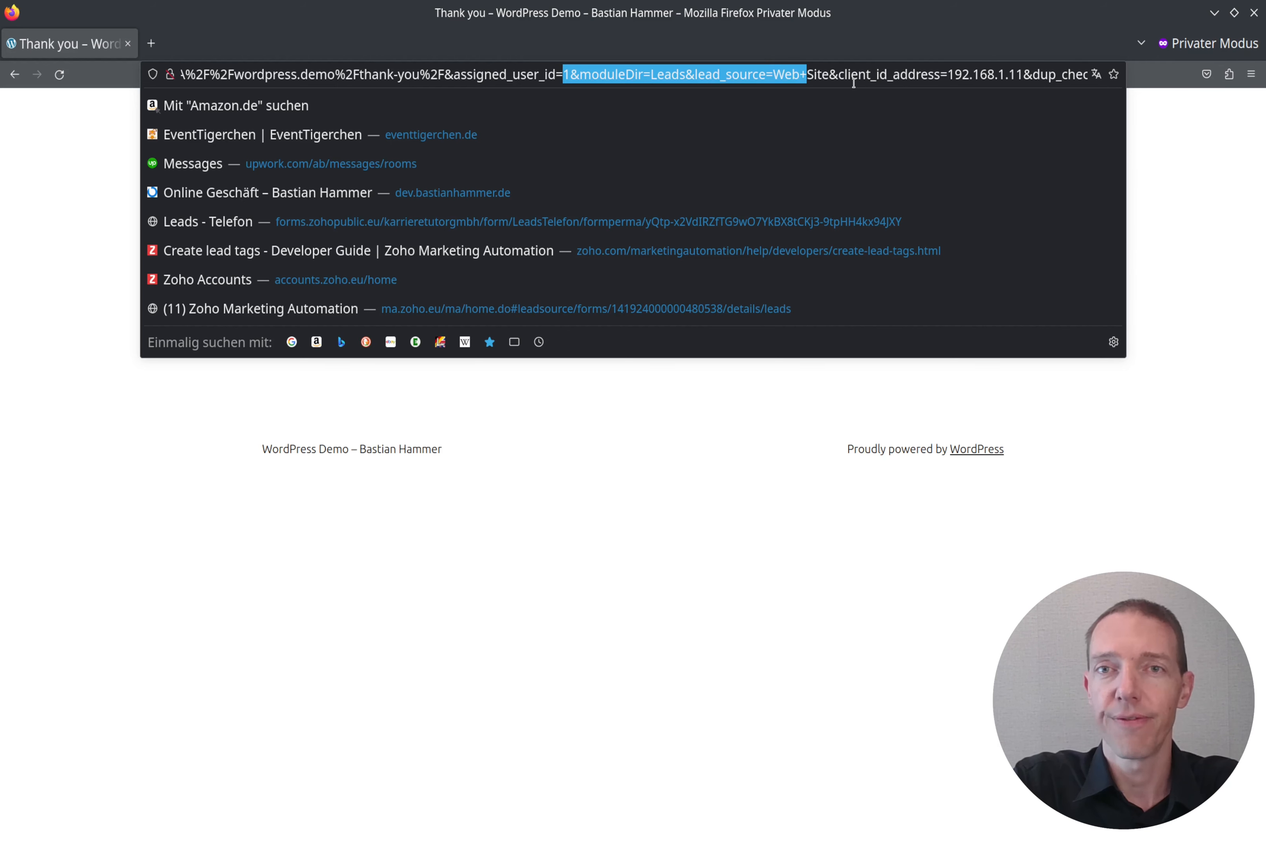
{"action": "key", "text": "ctrl+shift+Left"}
{"action": "key", "text": "ctrl+shift+Left"}
{"action": "key", "text": "ctrl+shift+Left"}
{"action": "key", "text": "ctrl+shift+Left"}
{"action": "key", "text": "ctrl+shift+Left"}
{"action": "key", "text": "ctrl+shift+Left"}
{"action": "key", "text": "ctrl+shift+Left"}
{"action": "key", "text": "ctrl+shift+Left"}
{"action": "key", "text": "ctrl+shift+Left"}
{"action": "key", "text": "ctrl+shift+Left"}
{"action": "key", "text": "ctrl+shift+Left"}
{"action": "key", "text": "ctrl+shift+Left"}
{"action": "key", "text": "ctrl+shift+Left"}
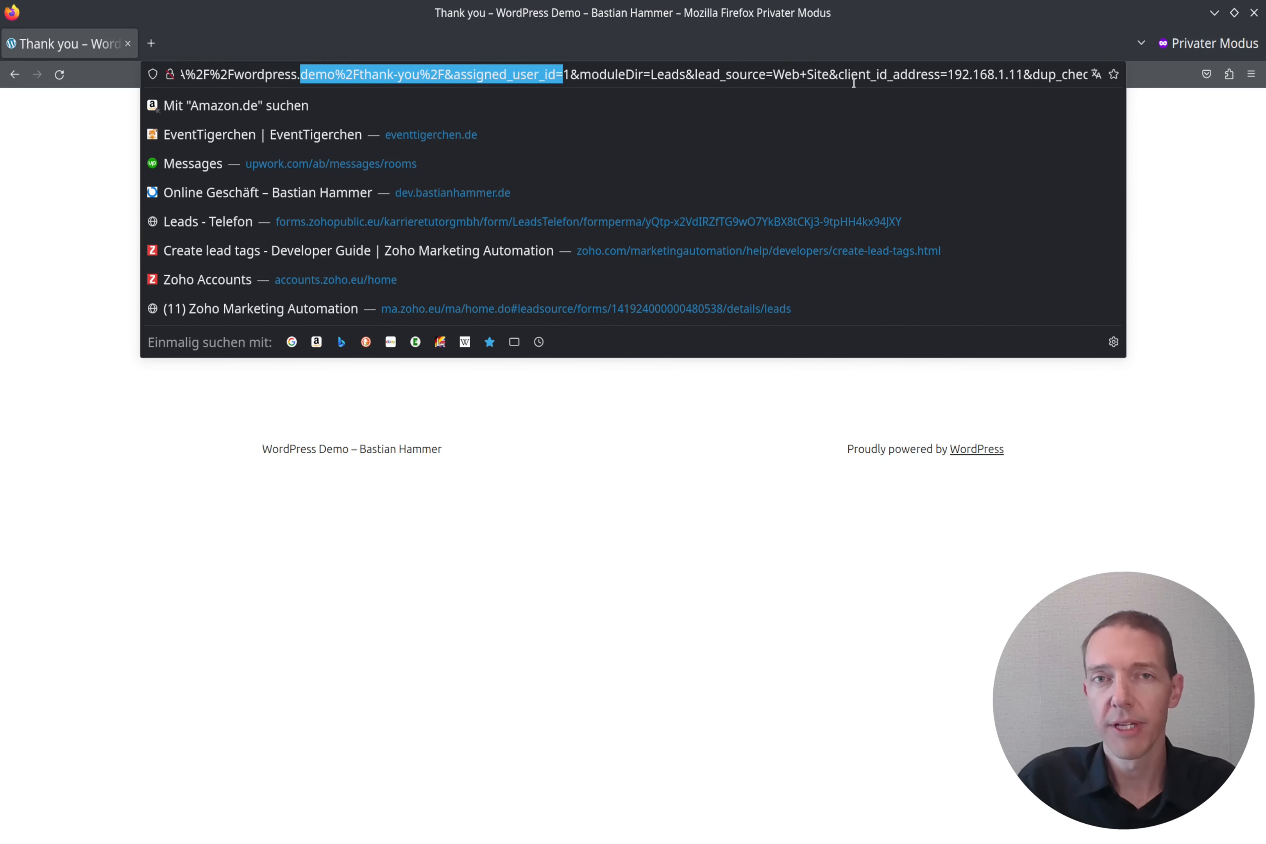
{"action": "key", "text": "End"}
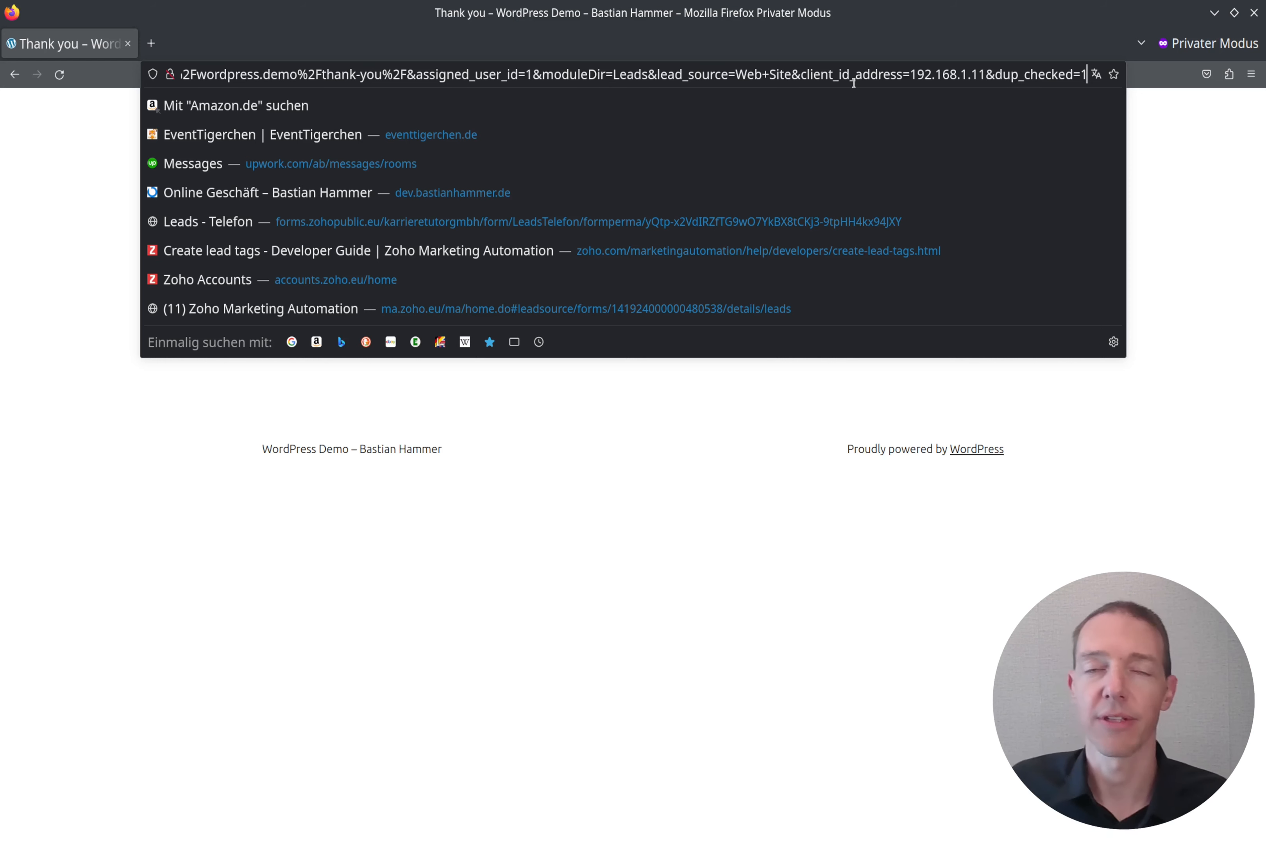
{"action": "key", "text": "Escape"}
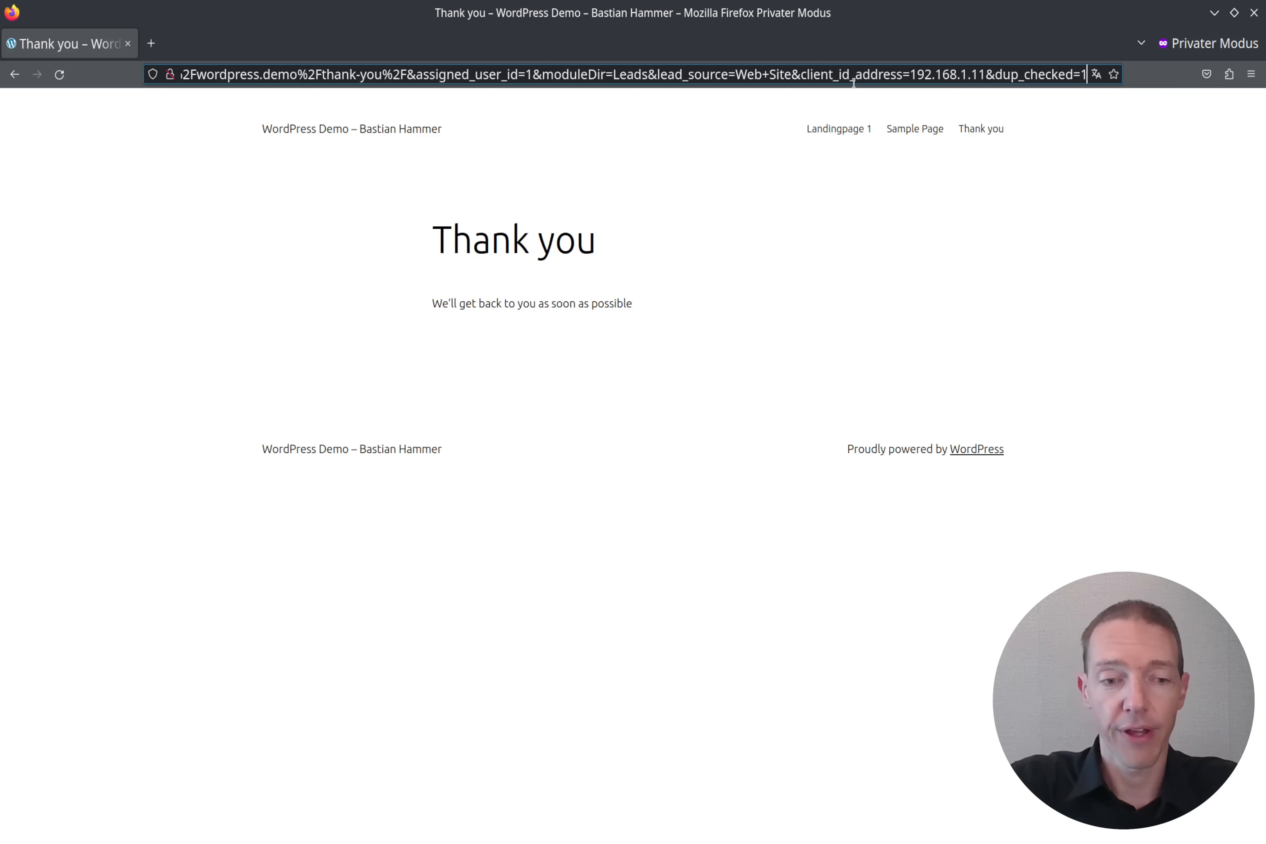
{"action": "key", "text": "alt+Left"}
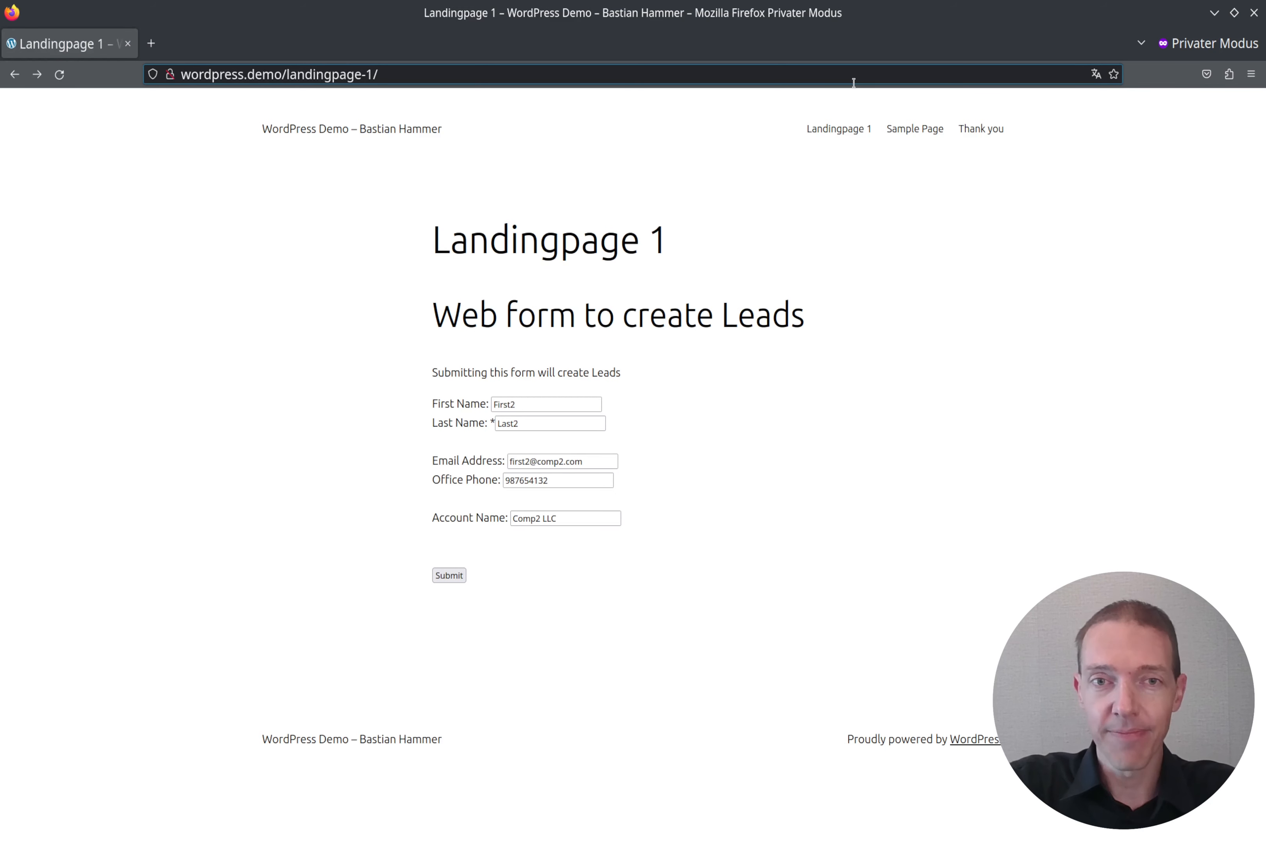